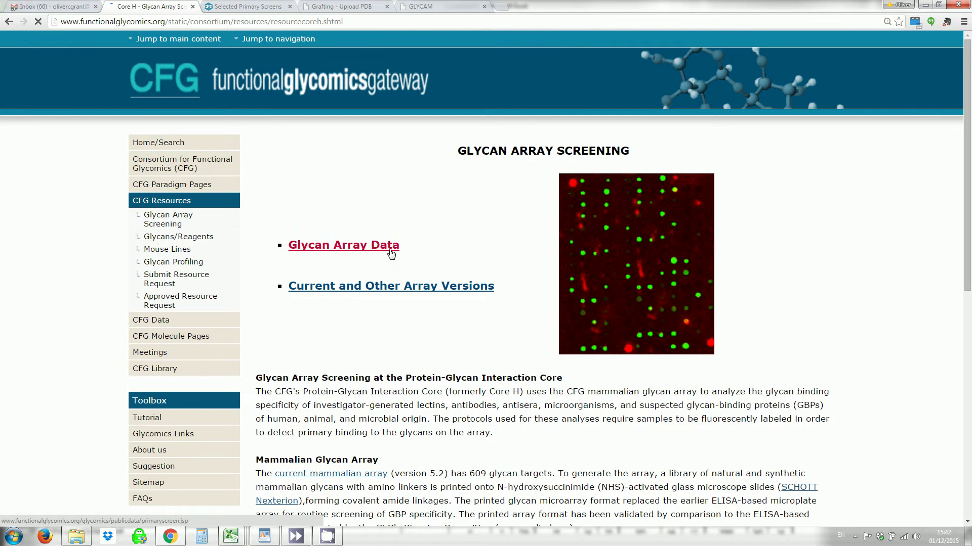
Step: Search glycan array data for Plant Lectins on Mammalian Printed Array Ver 5.0, data only
left_click(360, 252)
scroll(394, 273, "down", 5)
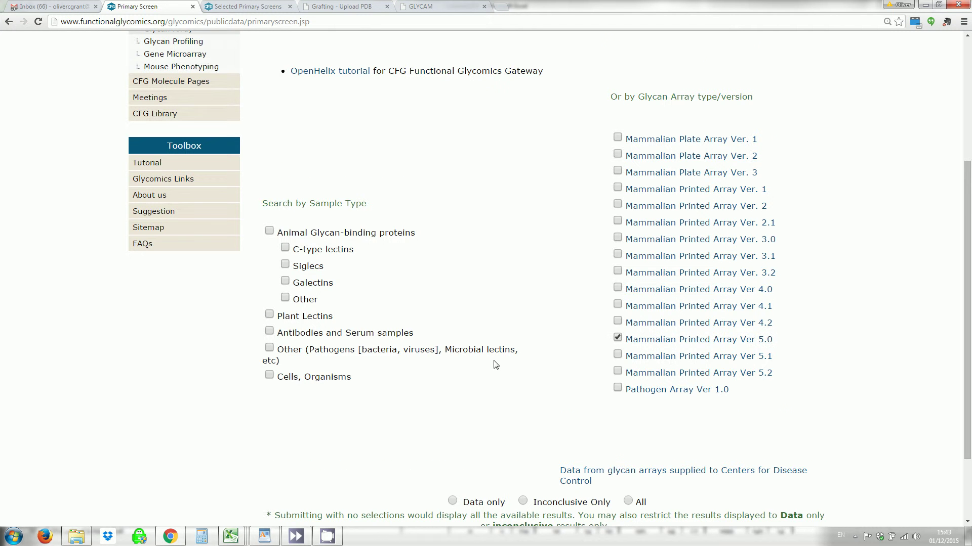
scroll(304, 262, "down", 1)
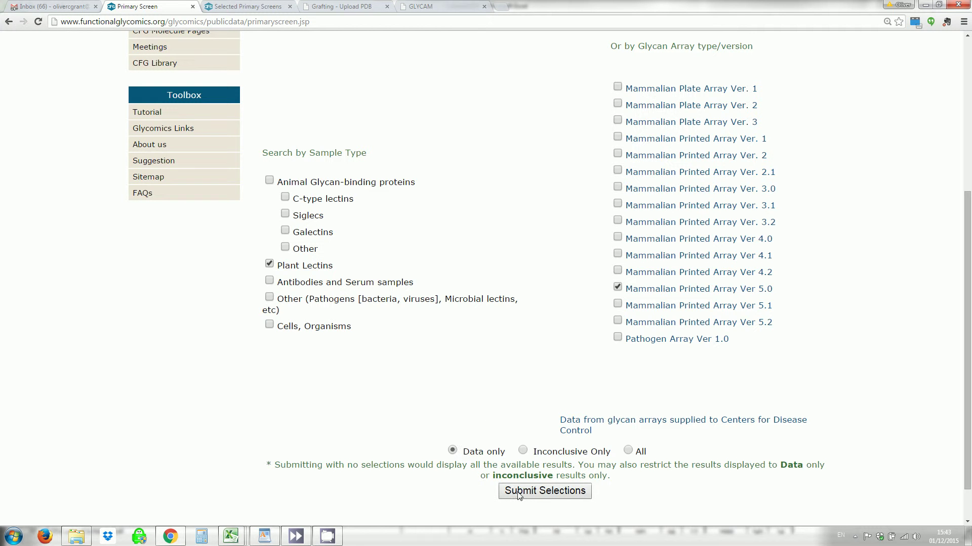
Step: Download the UDA 0.1 µg raw DAT file from the Selected Primary Screens results
left_click(236, 7)
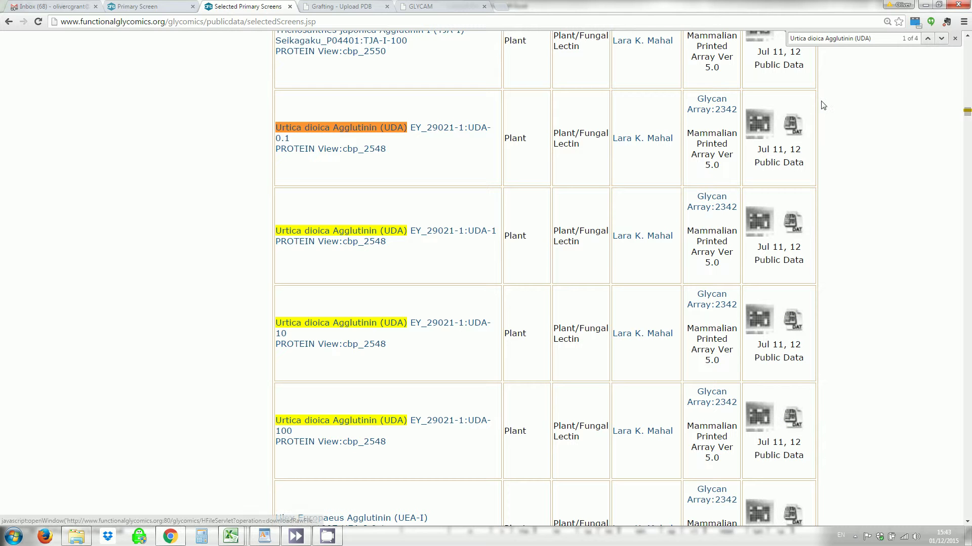
left_click(796, 128)
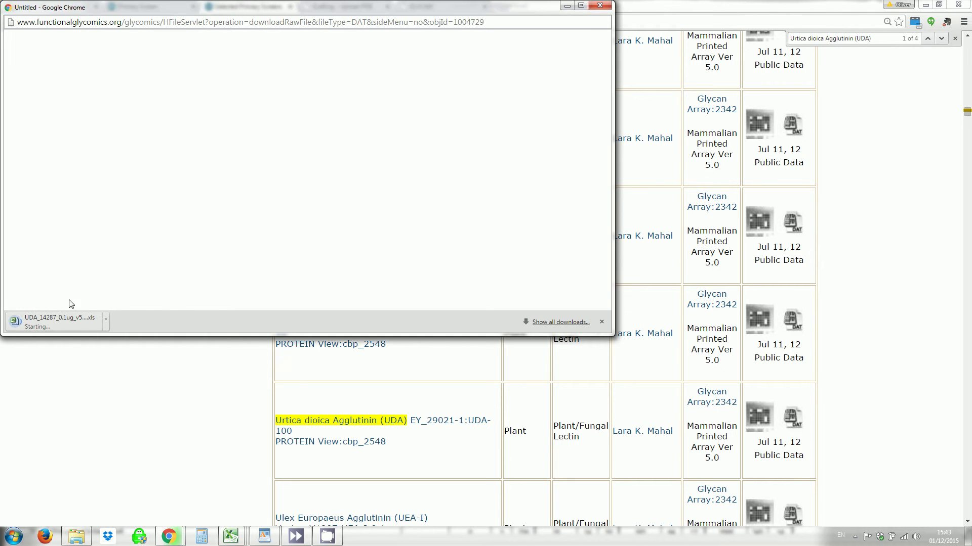
left_click(599, 5)
Step: Browse the UDA data files in the ArrayData folder, then switch to the CollatedUDA workbook
left_click(76, 536)
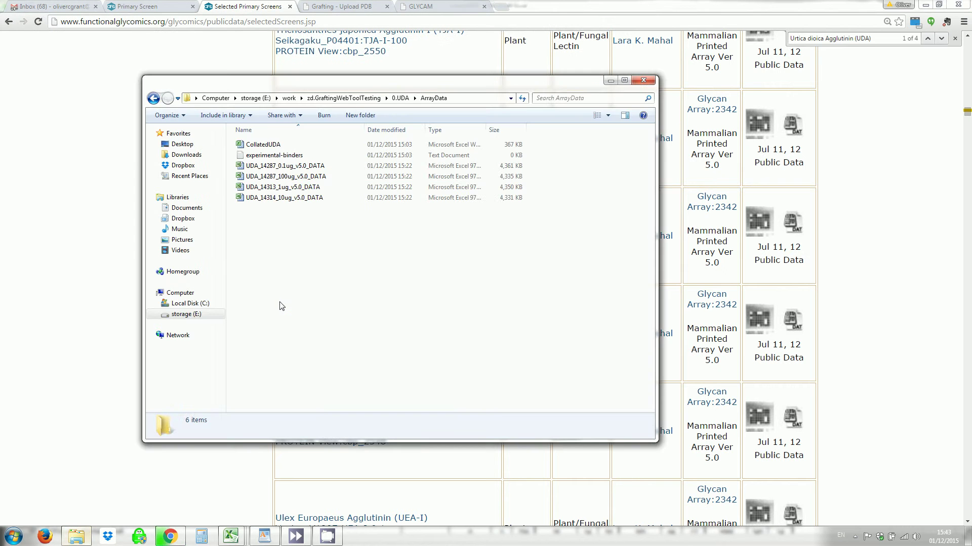
left_click(298, 198)
left_click(293, 187)
left_click(289, 177)
left_click(286, 168)
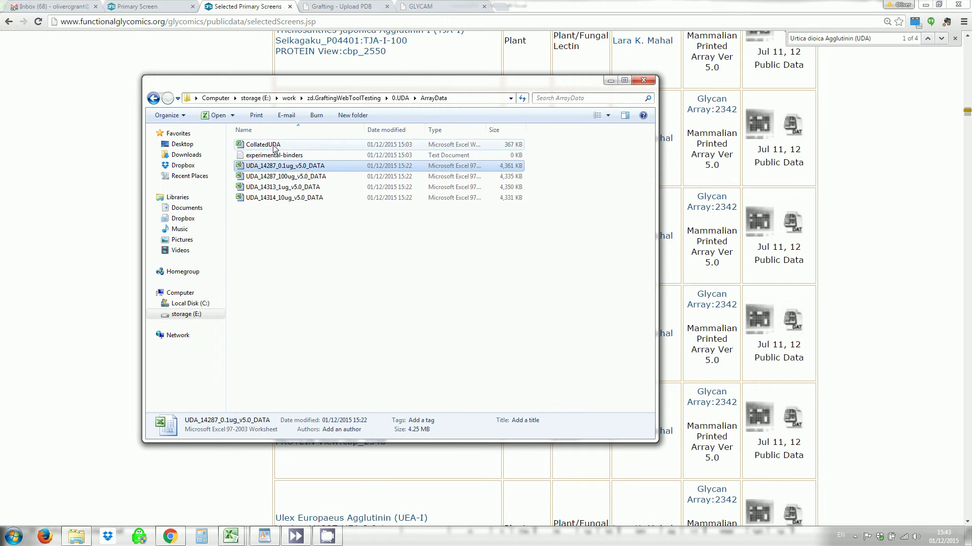
left_click(230, 536)
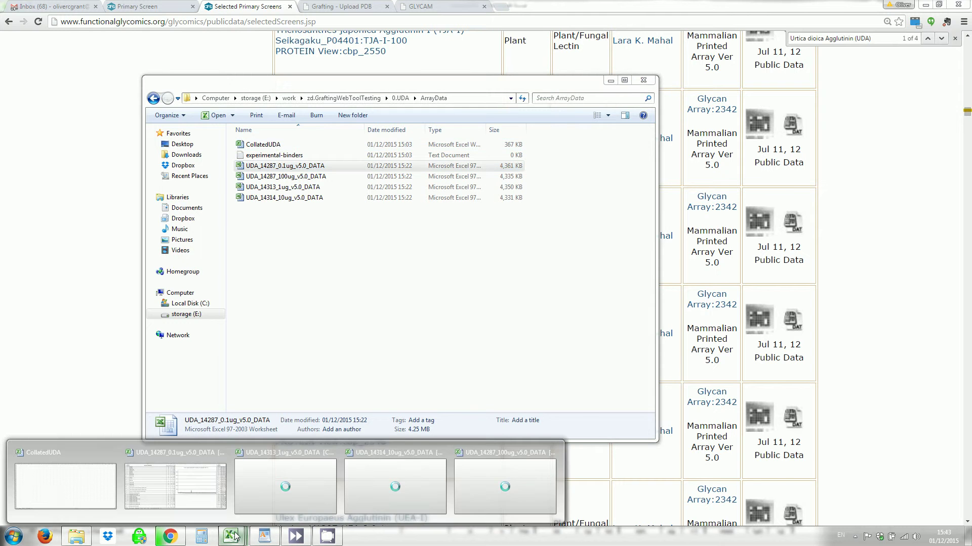
left_click(86, 489)
Step: Copy columns A–E of the UDA_14287_0.1ug data sheet
left_click(231, 536)
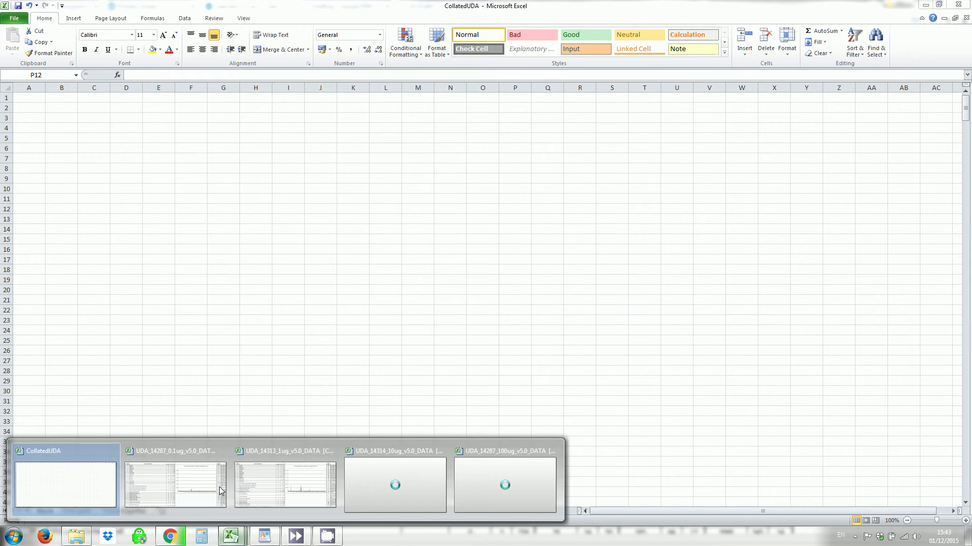
left_click(162, 503)
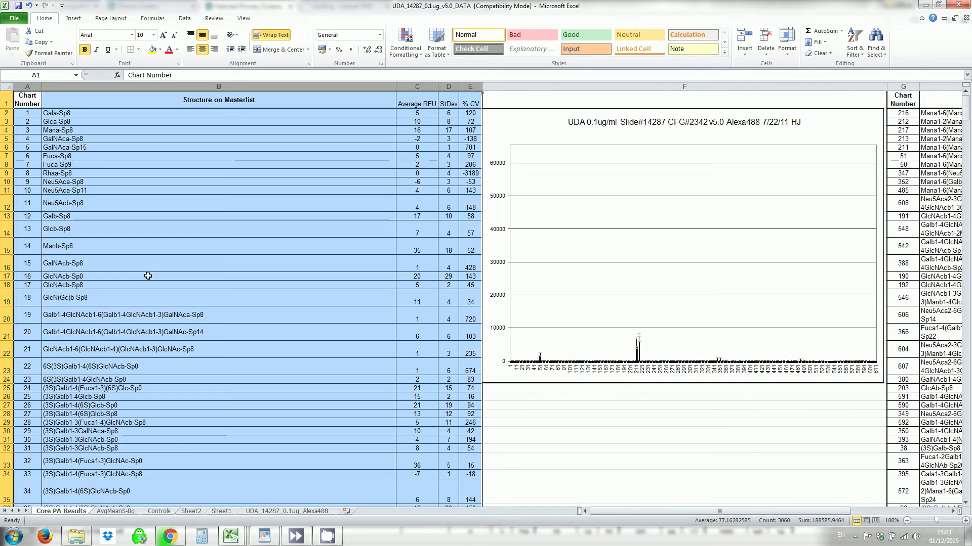
left_click(30, 99)
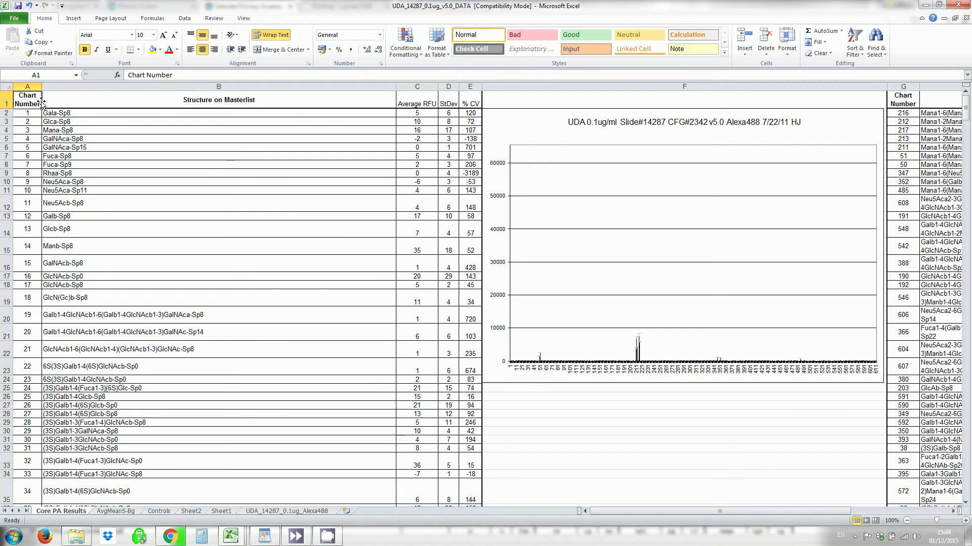
left_click(28, 86)
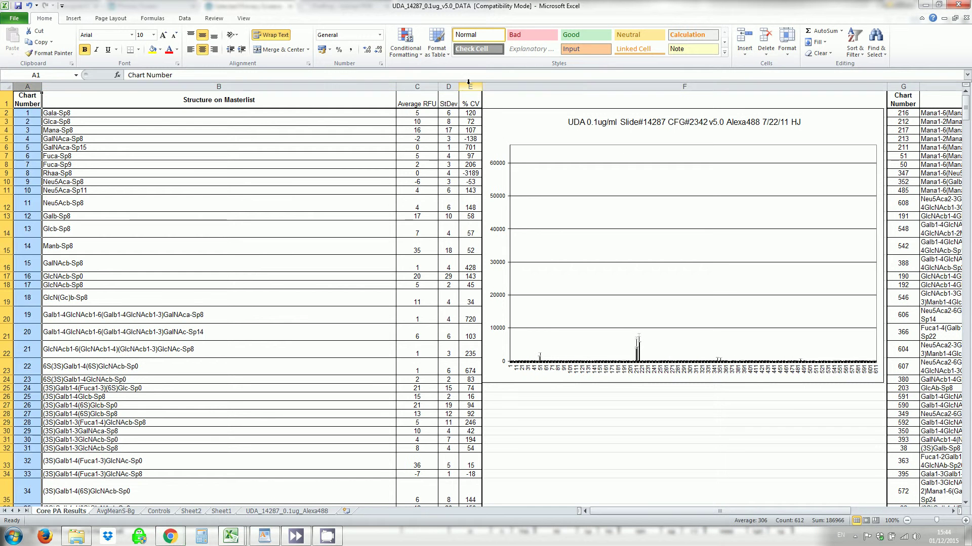
left_click(470, 87, "shift")
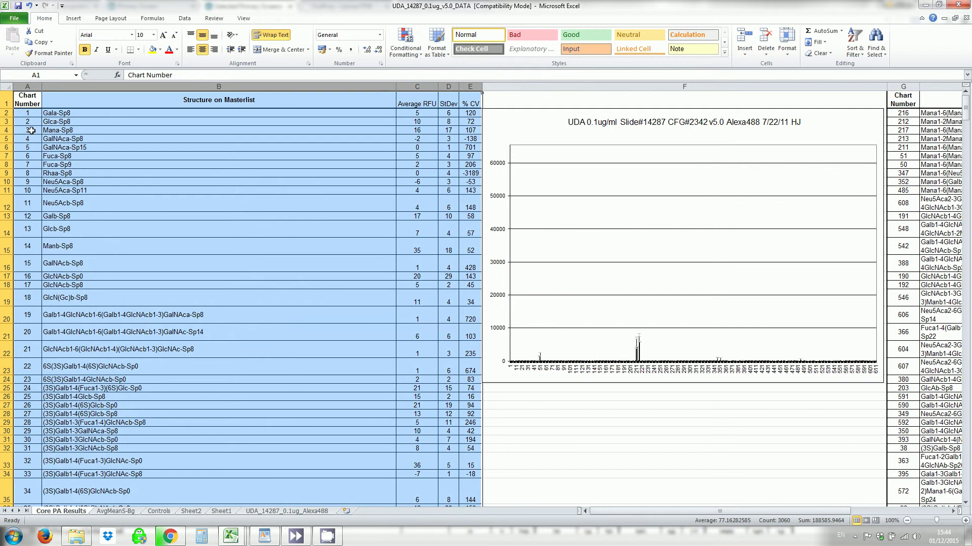
left_click_drag(610, 511, 711, 508)
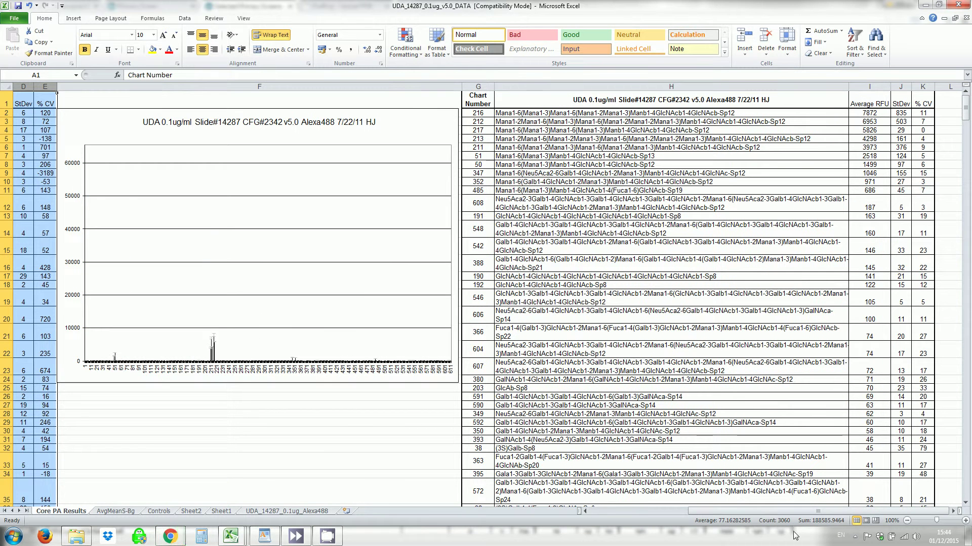
left_click(599, 511)
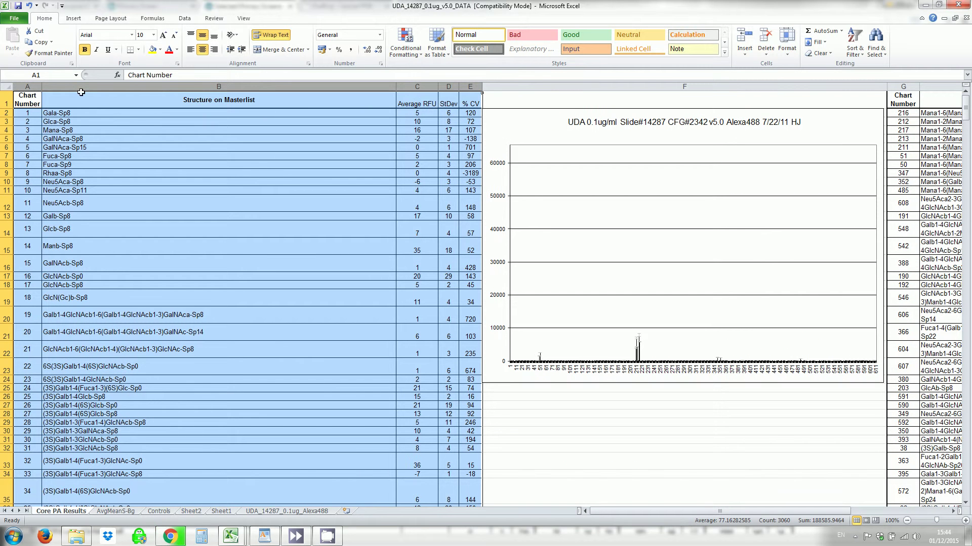
left_click(27, 87)
left_click(466, 87, "shift")
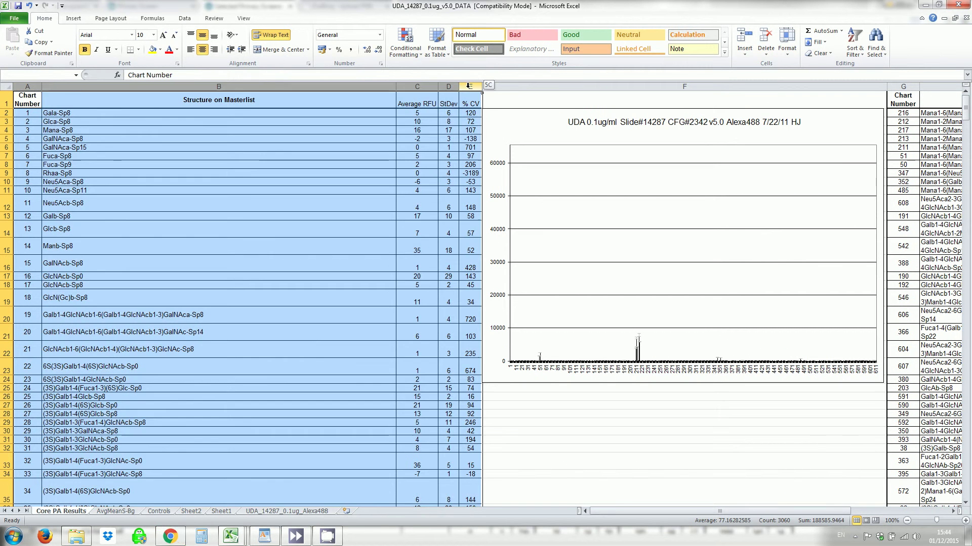
key("ctrl+c")
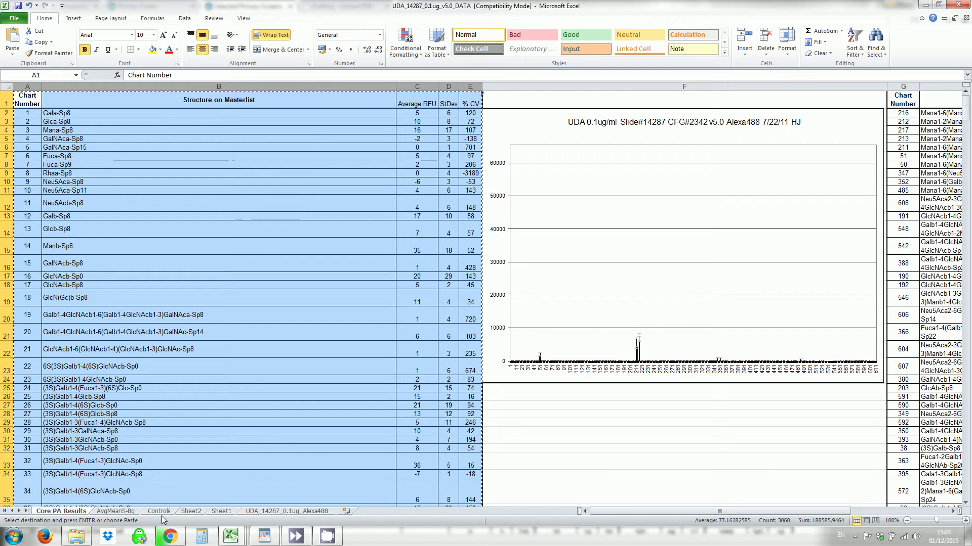
Step: Paste the 0.1ug columns at cell A1 of CollatedUDA's Blank sheet
left_click(231, 536)
left_click(91, 476)
left_click(28, 98)
key("ctrl+v")
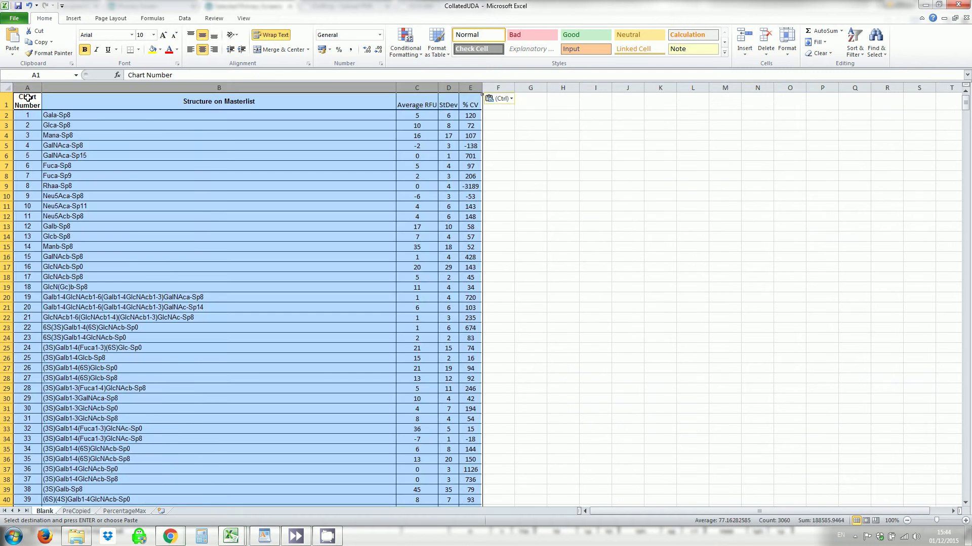
left_click(506, 216)
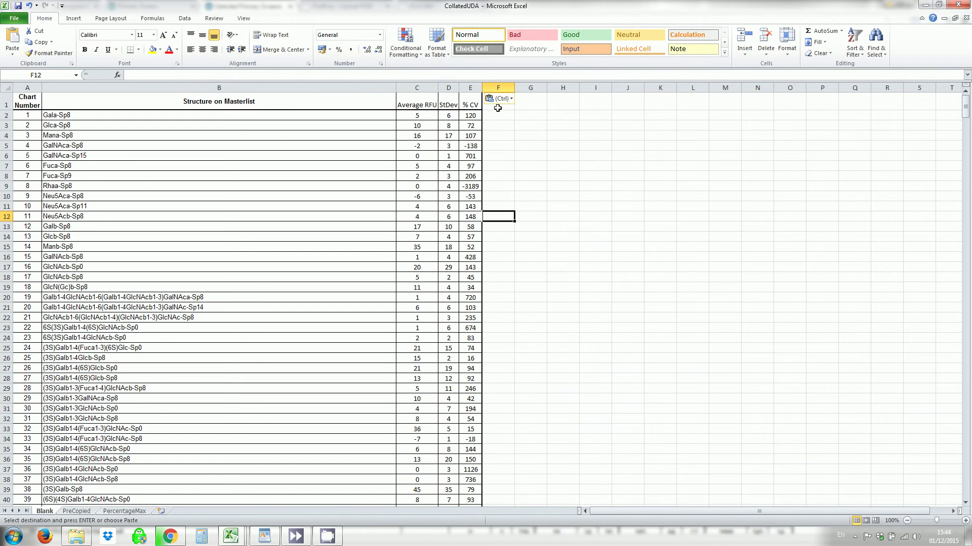
left_click(497, 134)
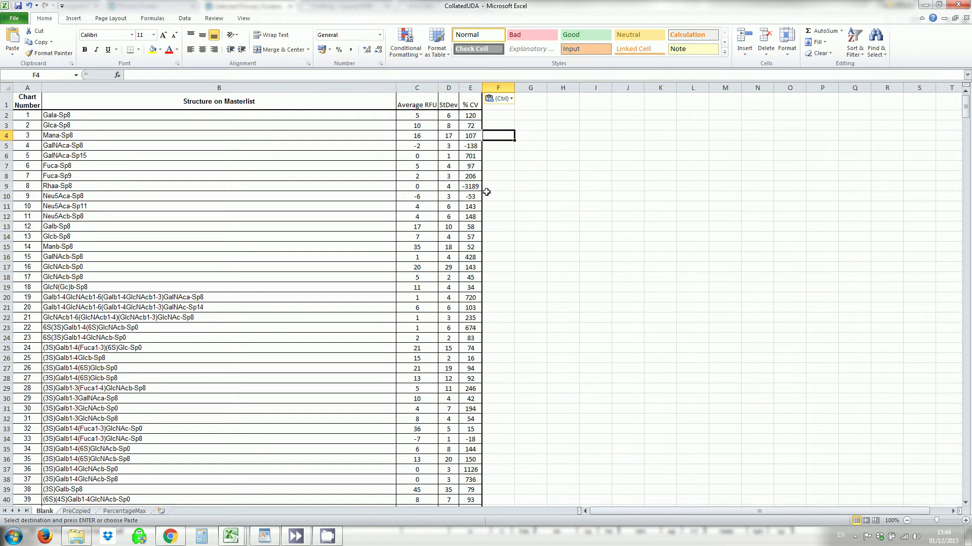
Step: Paste UDA_14313_1ug's Average RFU, StDev and %CV columns (C–E) at F1 of CollatedUDA
left_click(231, 537)
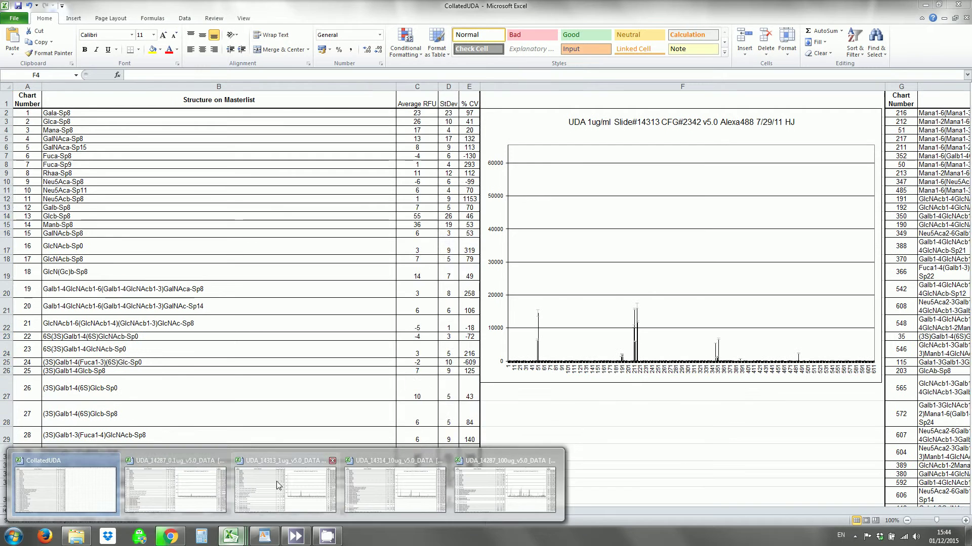
left_click(276, 481)
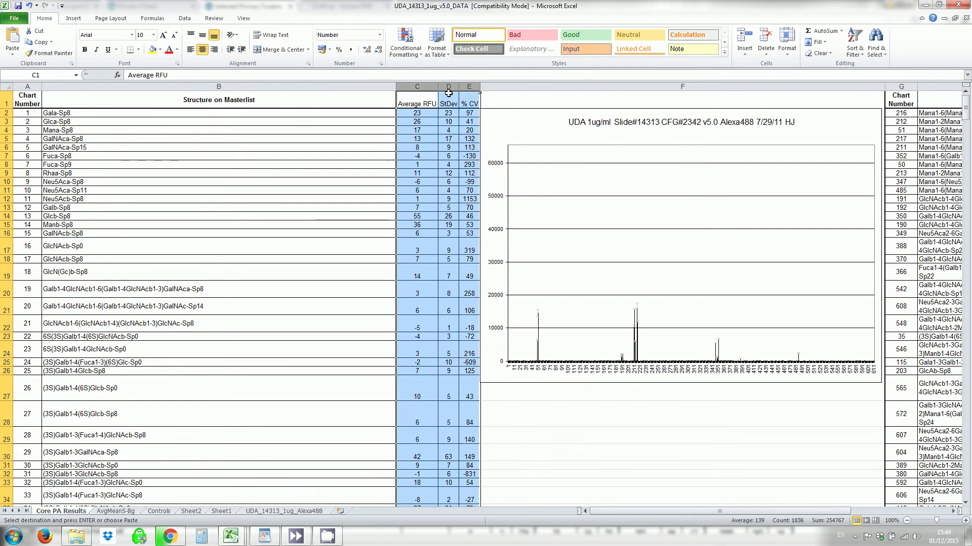
left_click_drag(417, 87, 471, 84)
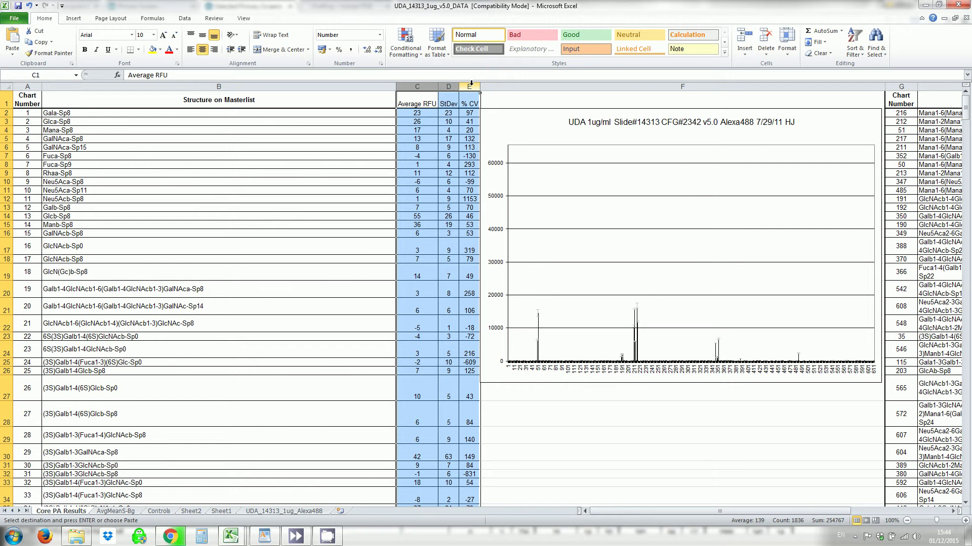
key("ctrl+c")
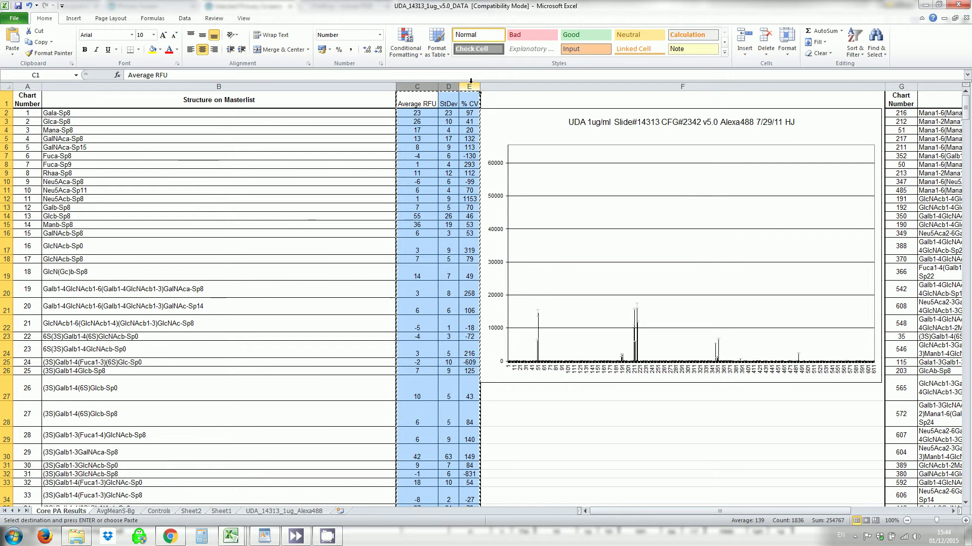
left_click(234, 536)
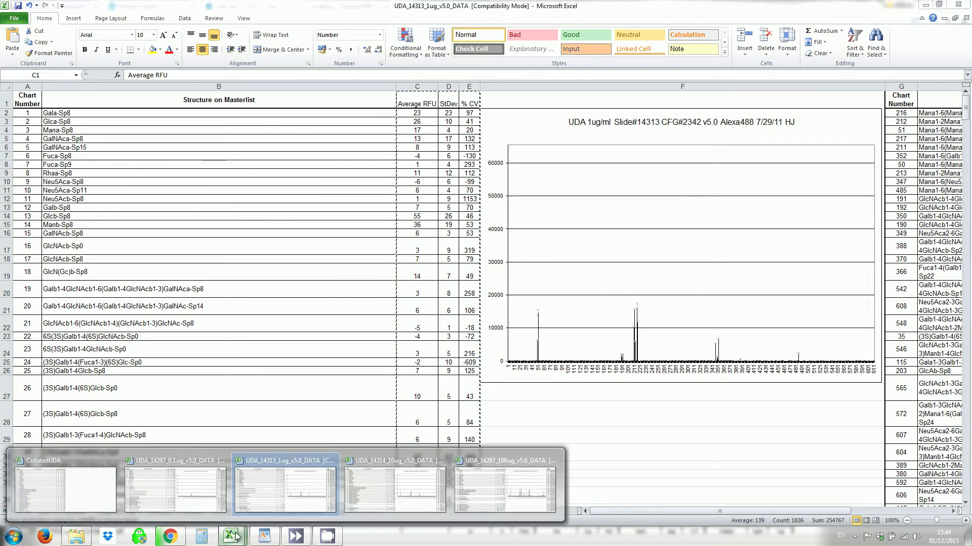
left_click(66, 483)
left_click(502, 106)
key("ctrl+v")
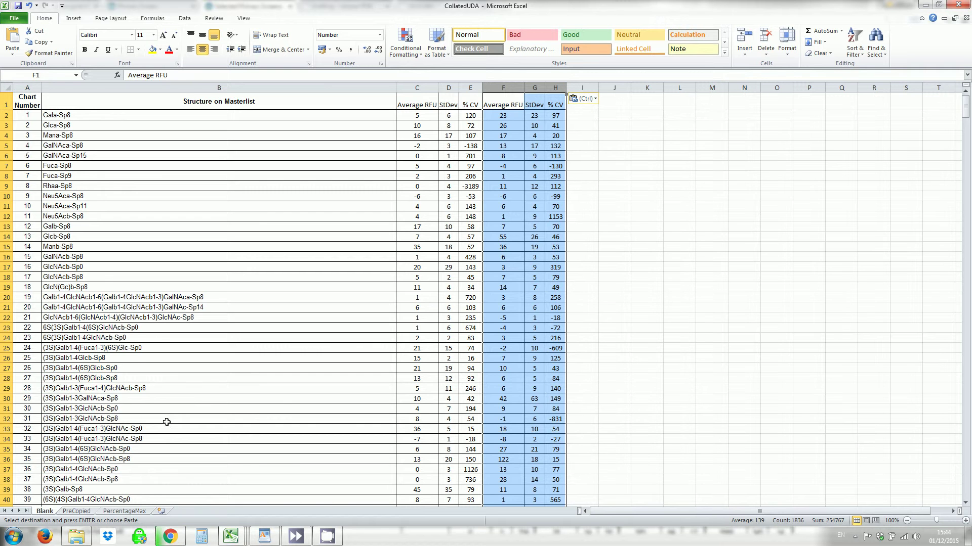
Step: Switch to the PreCopied sheet and check column C's Average RFU values and P2's =MAX formula
left_click(76, 511)
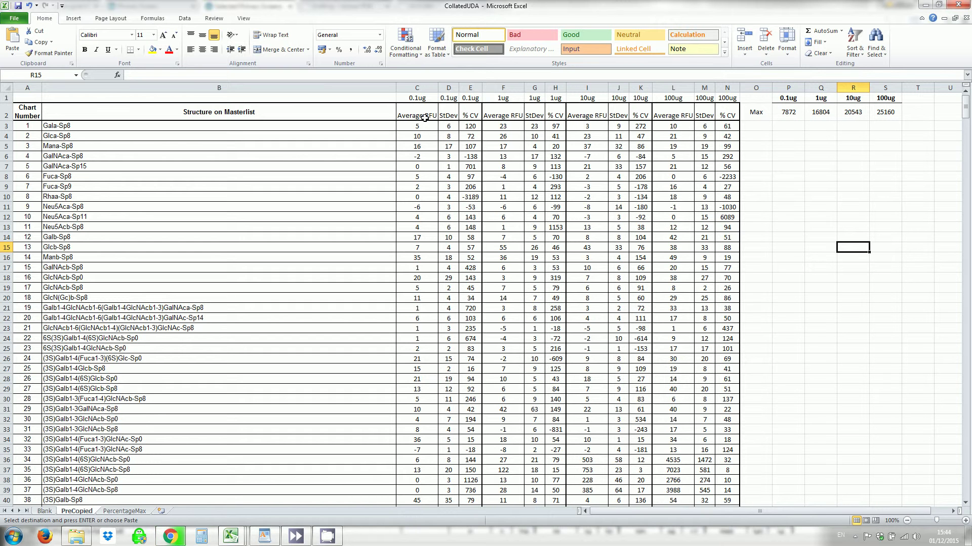
left_click(422, 126)
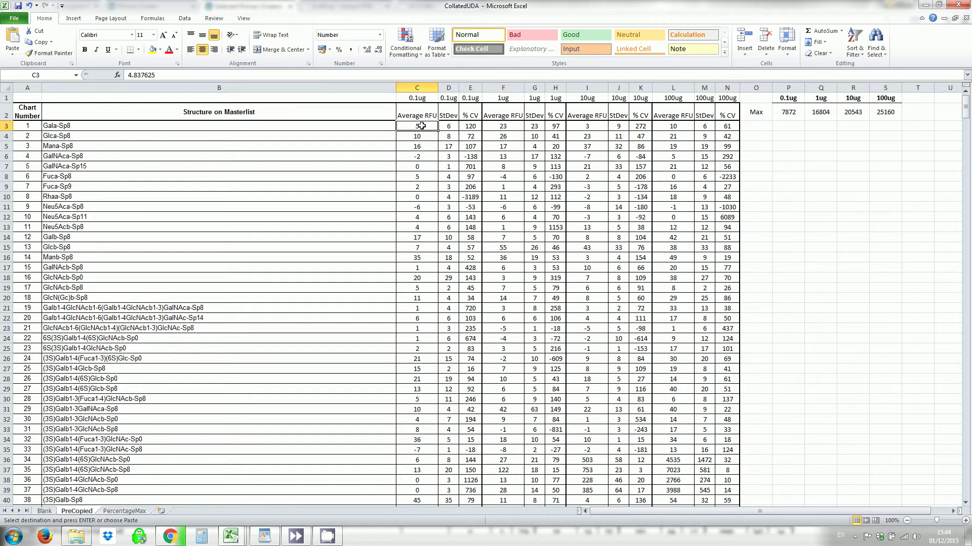
left_click(422, 154)
left_click(421, 178)
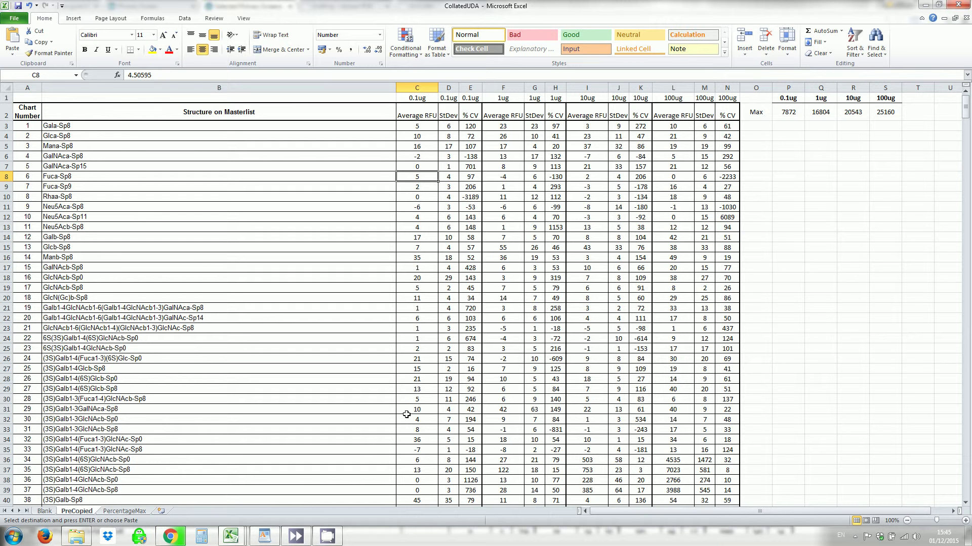
left_click(786, 112)
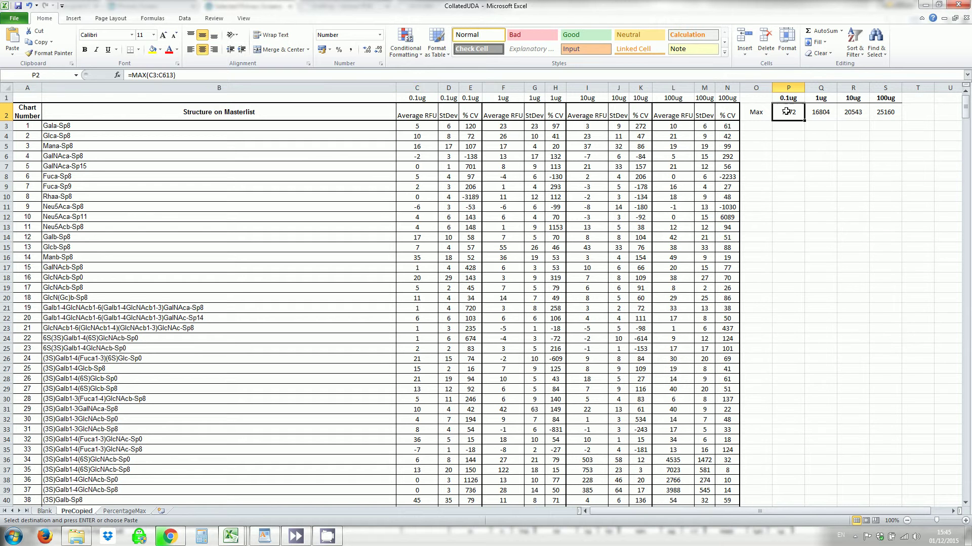
Step: Enter a test MAX formula over C3:C613 in P5 to confirm the 0.1ug maximum of 7872
left_click(795, 143)
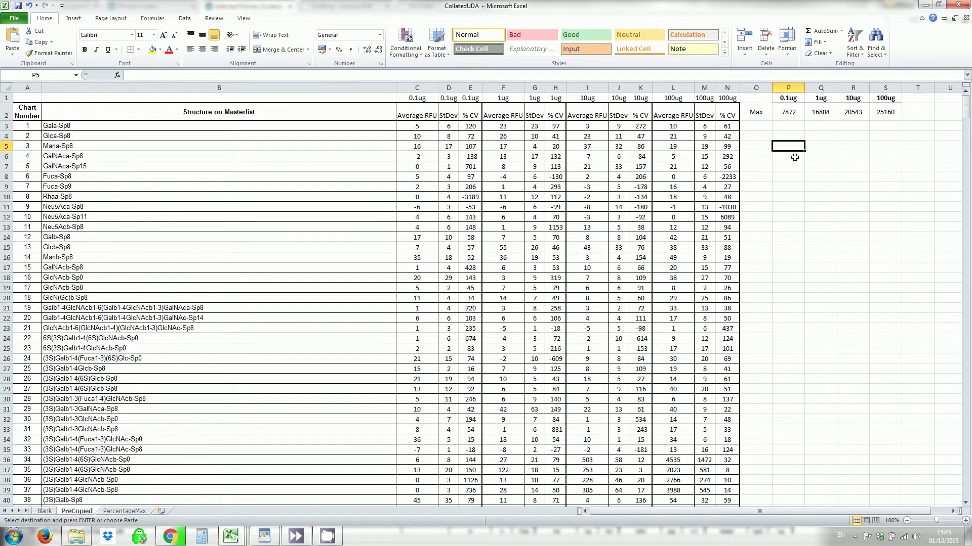
left_click(118, 76)
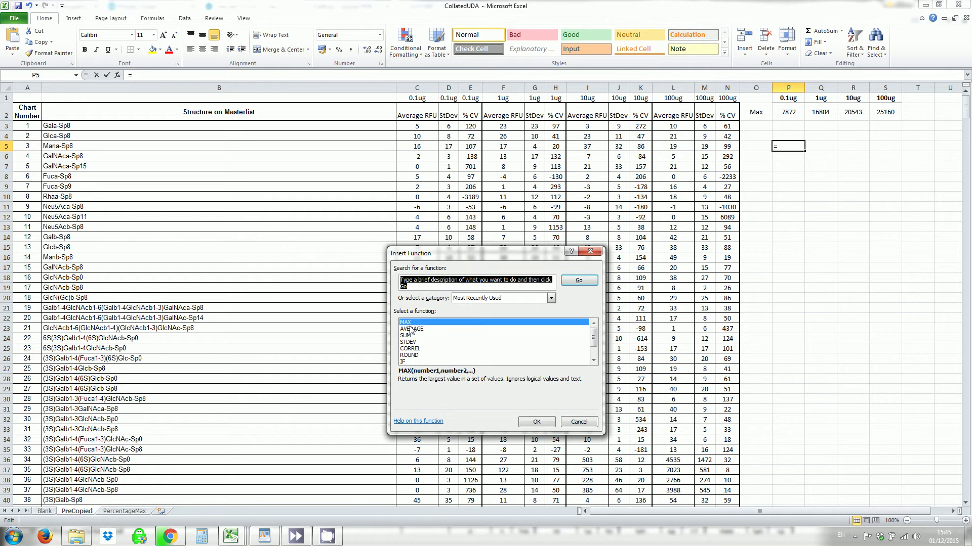
left_click(537, 422)
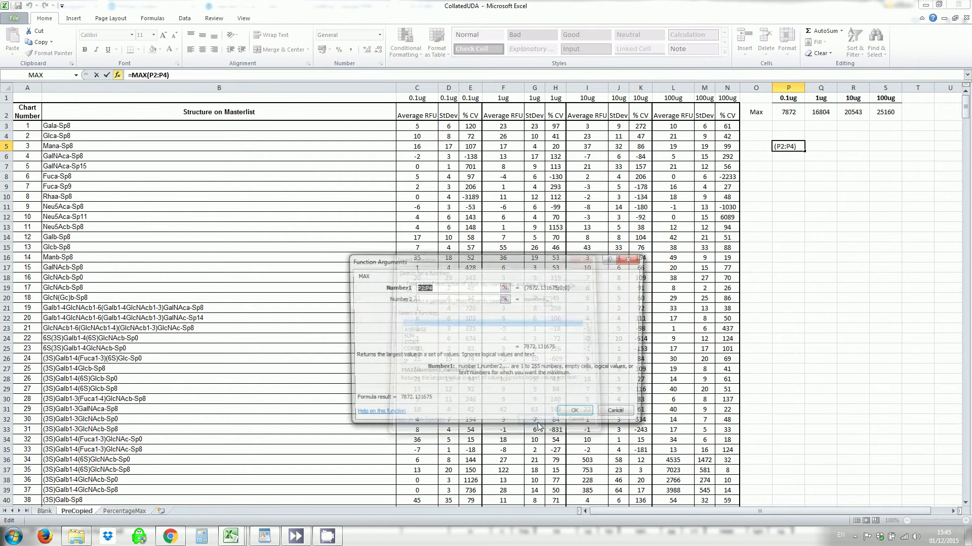
left_click(505, 288)
left_click_drag(417, 127, 423, 491)
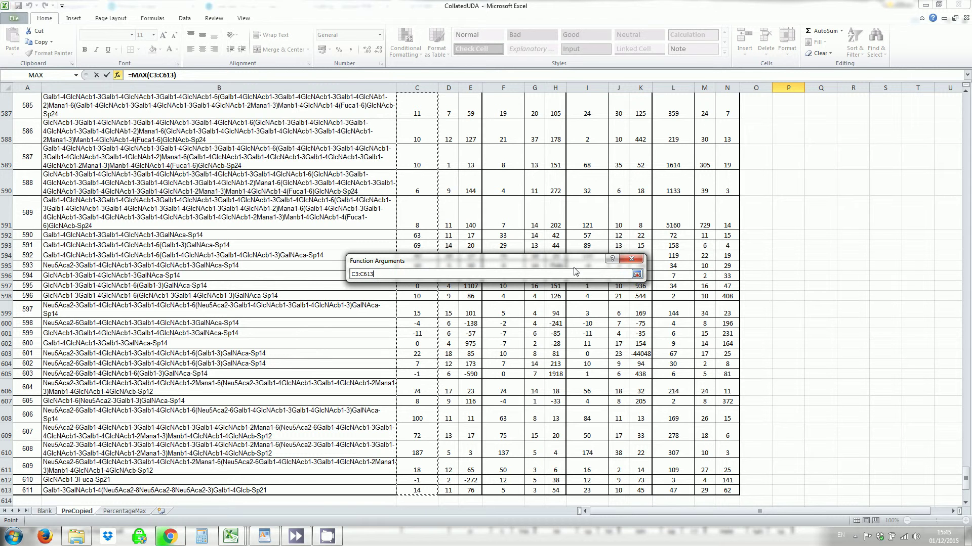
left_click(637, 274)
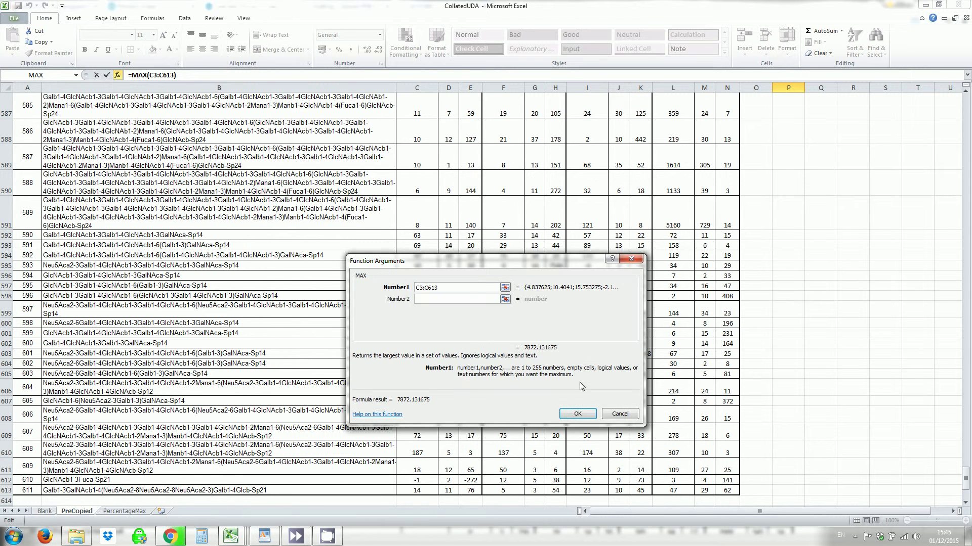
left_click(573, 413)
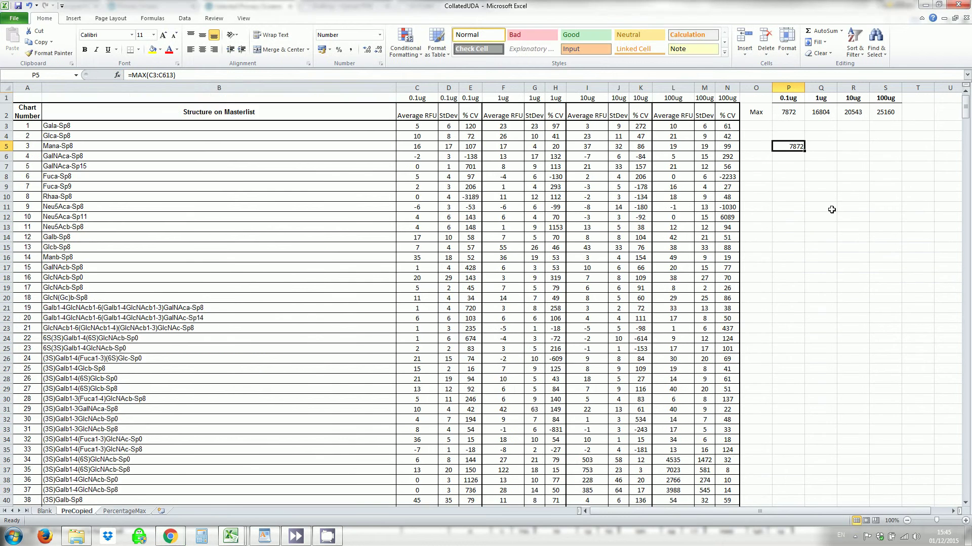
Step: Clear the test cell and hide the four StDev columns D, G, J and M
type(".")
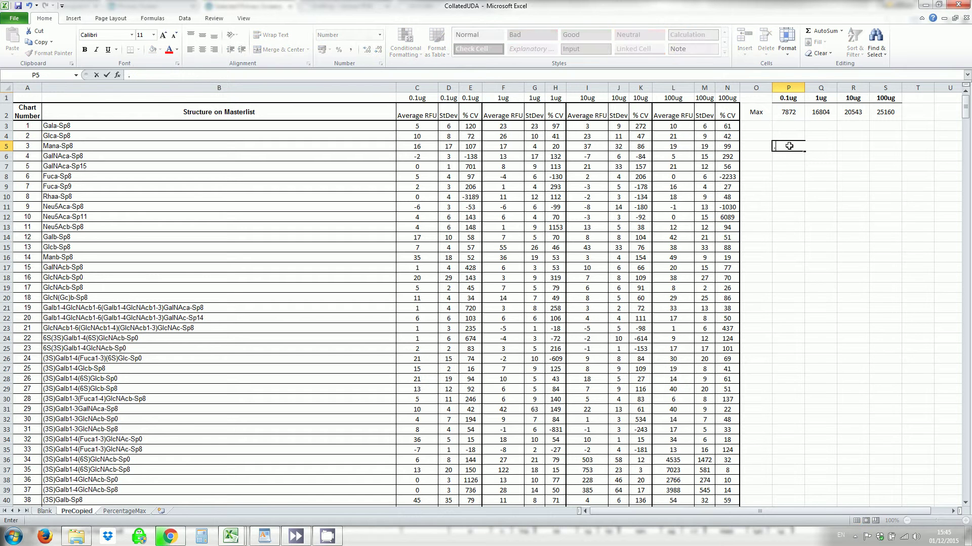
left_click(792, 177)
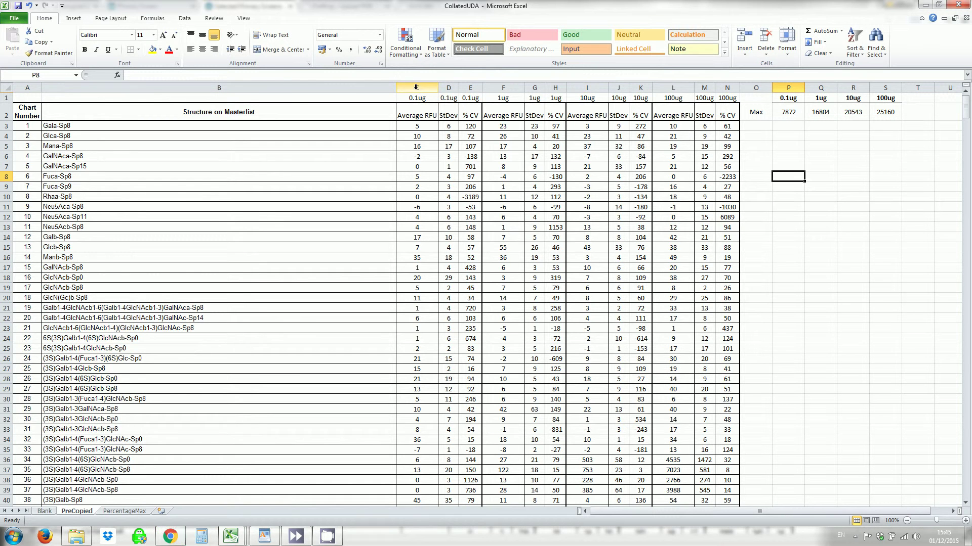
left_click(448, 88)
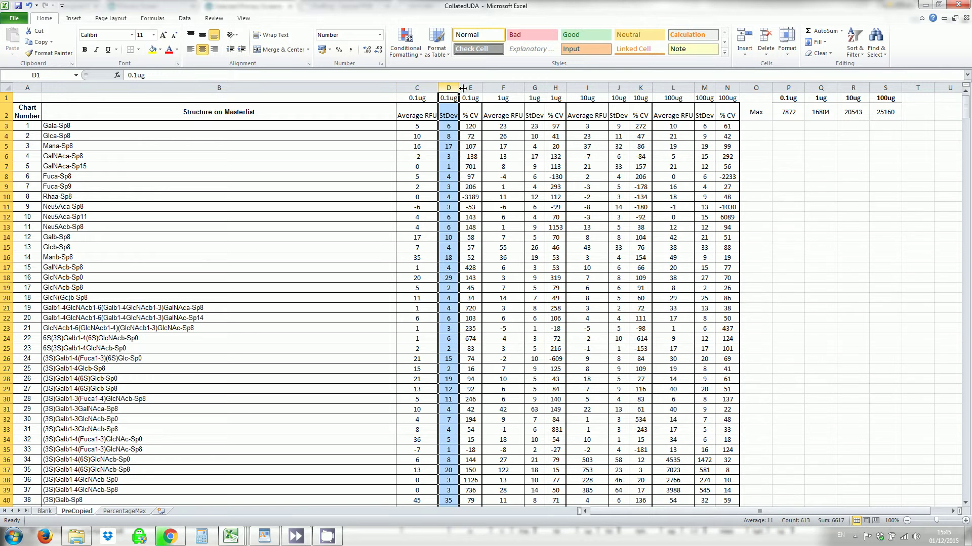
left_click(535, 87, "ctrl")
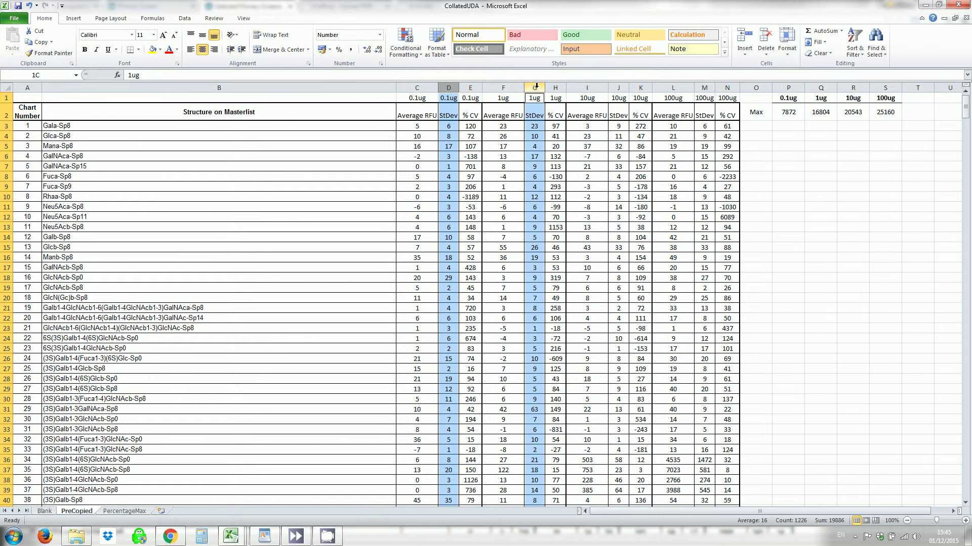
left_click(619, 87, "ctrl")
left_click(705, 88, "ctrl")
right_click(707, 90)
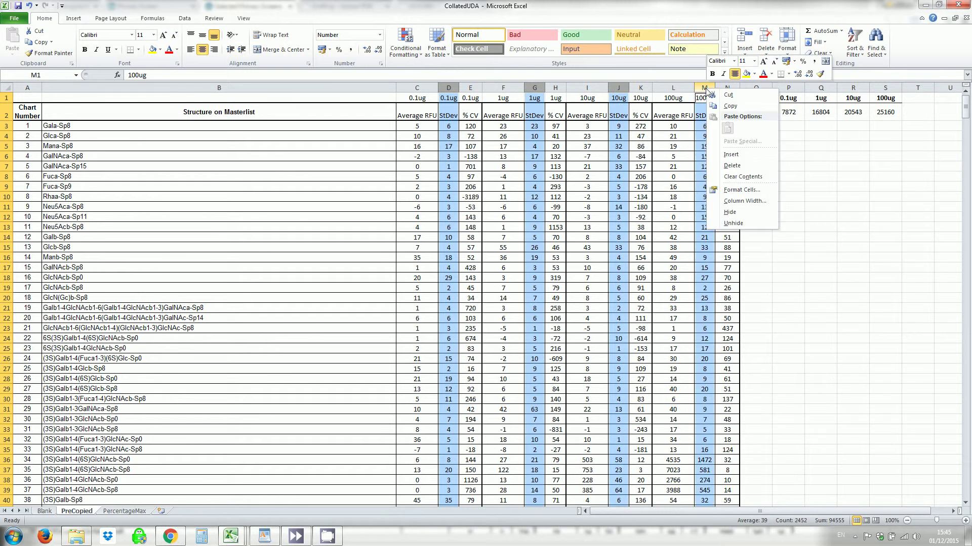
left_click(735, 215)
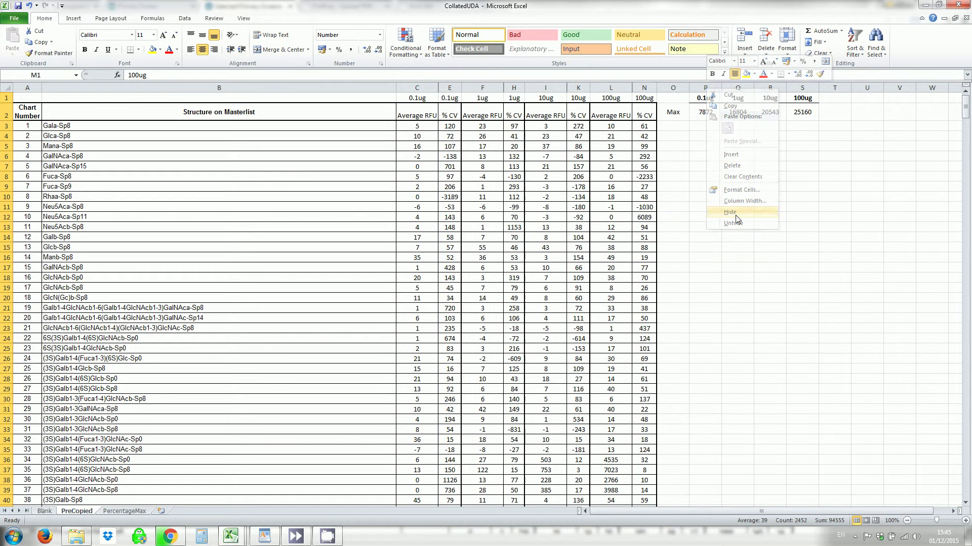
left_click(727, 218)
Step: Insert a narrow new column C with the header %Max in C2
right_click(419, 89)
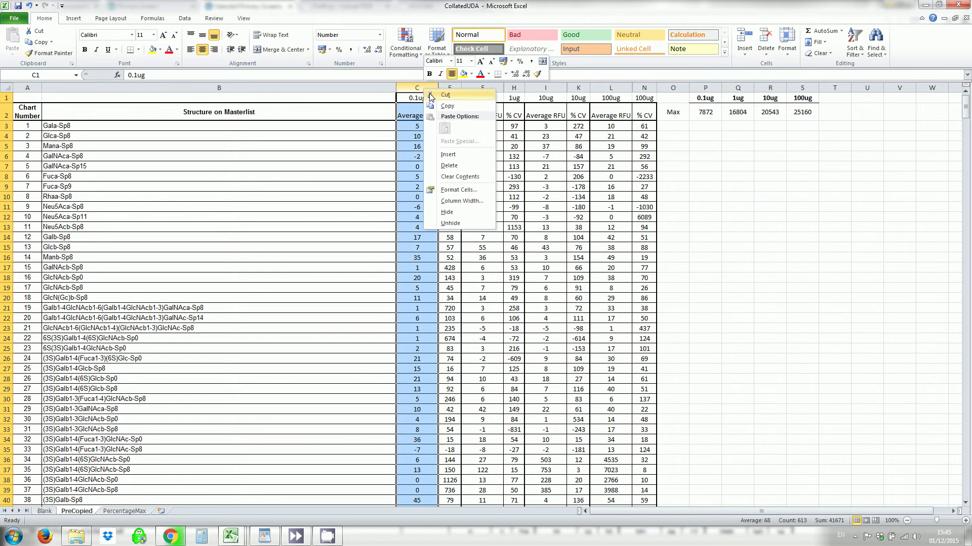
left_click(449, 153)
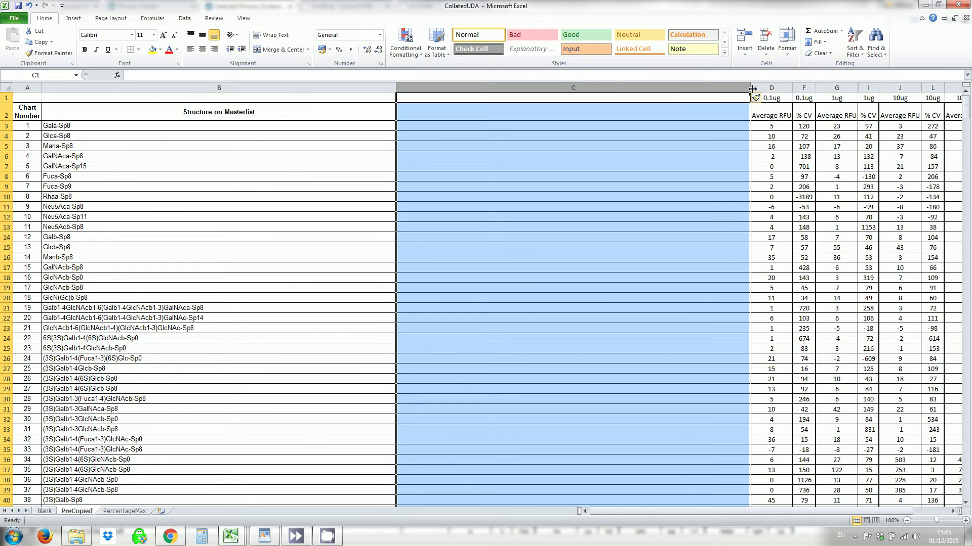
left_click_drag(752, 89, 441, 94)
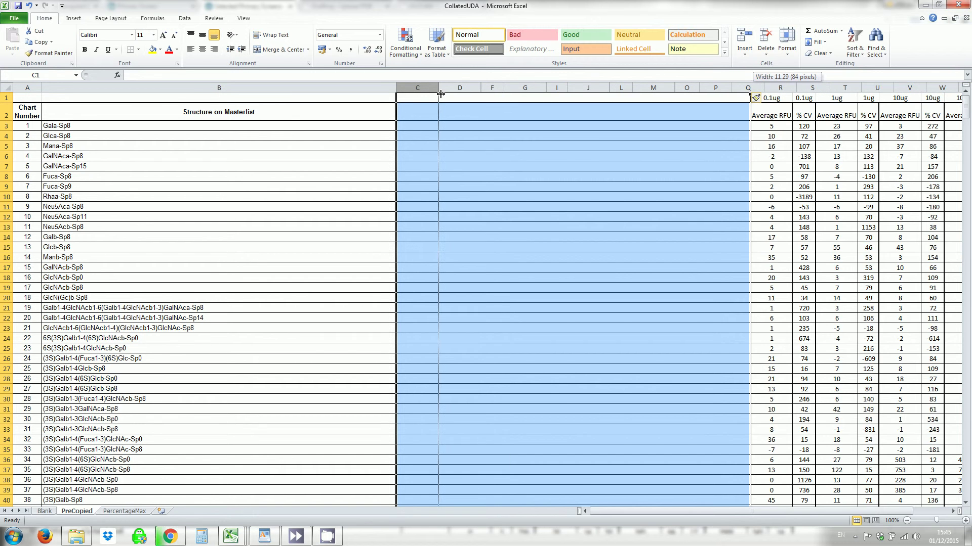
left_click(413, 113)
type("%")
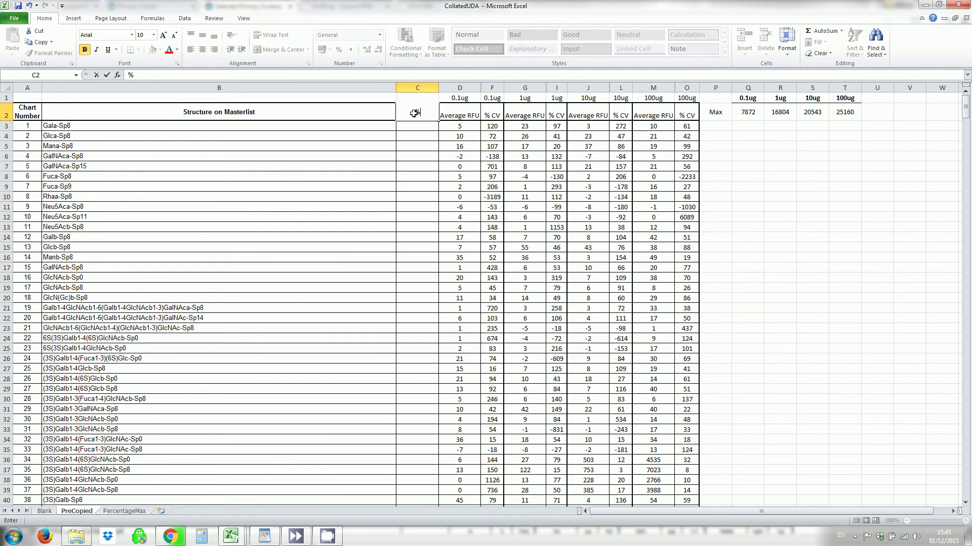
type("Max")
key("Return")
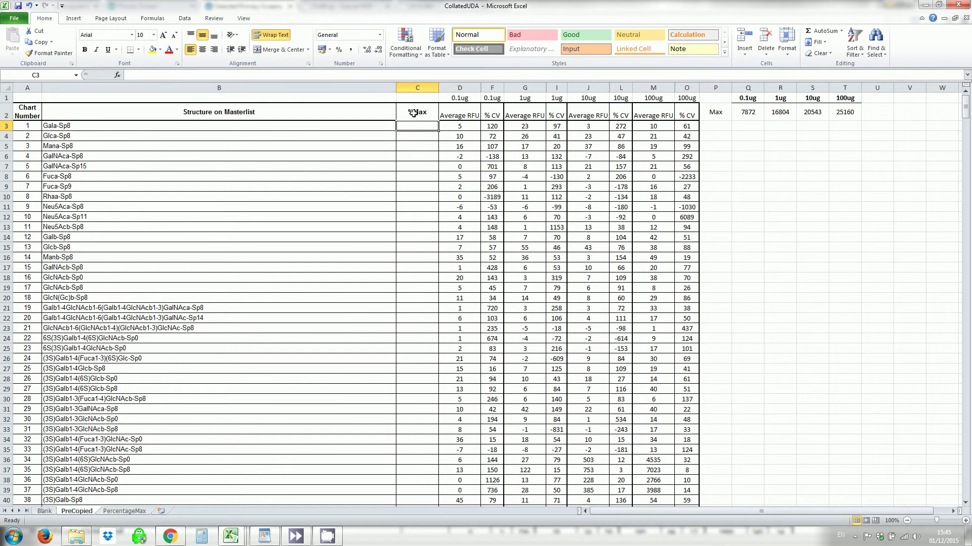
Step: Enter the formula =D3/Q2 in cell C3
type("=")
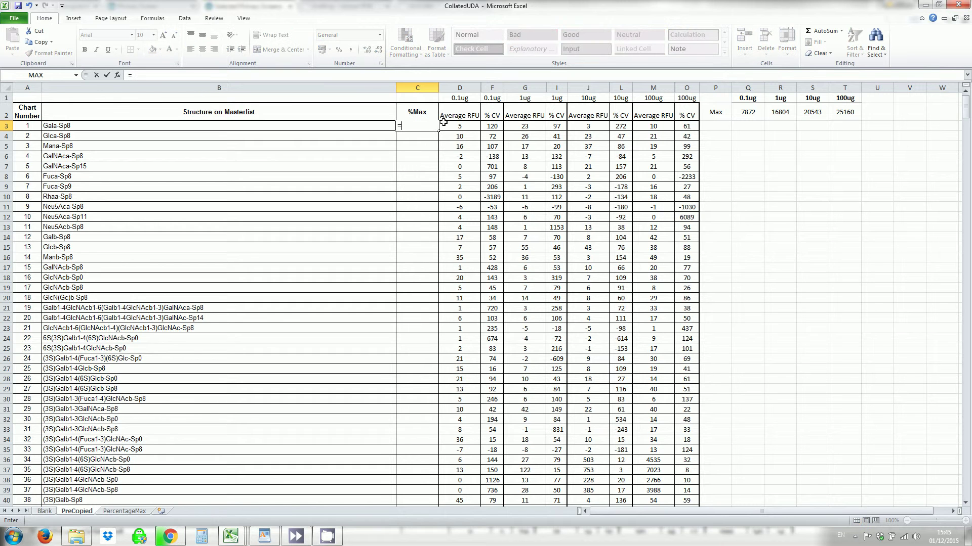
left_click(452, 125)
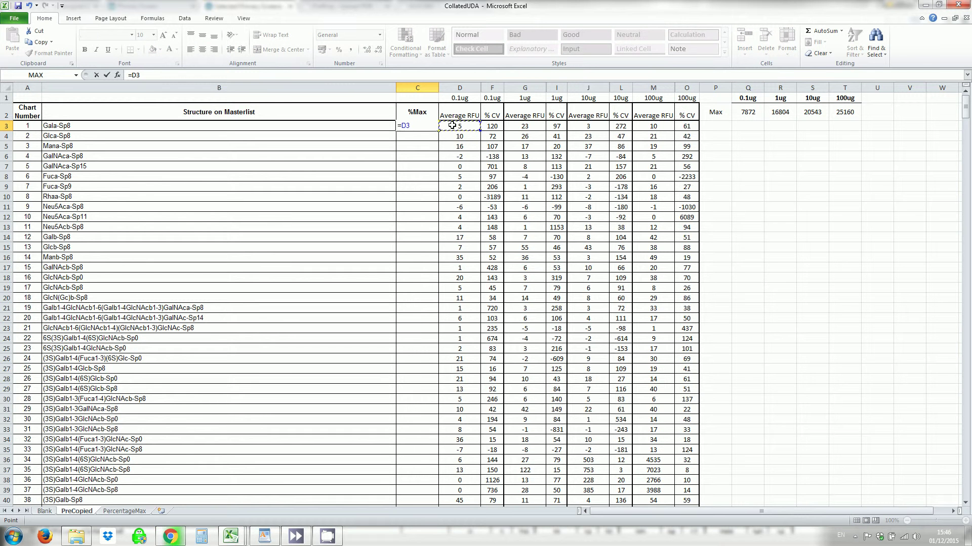
type("/")
left_click(734, 112)
key("Return")
Step: Format C3 as a centred percentage with no decimal places
left_click(416, 128)
left_click(380, 35)
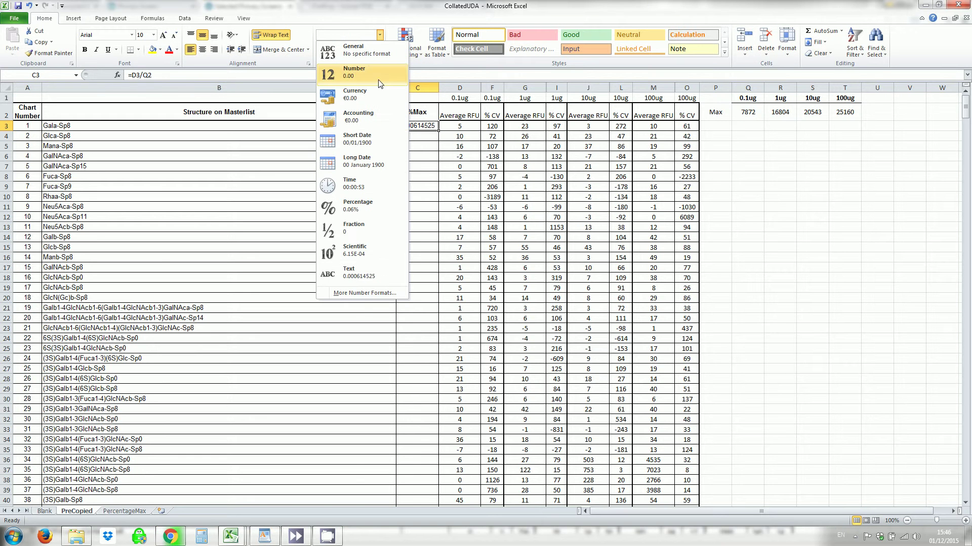
left_click(368, 205)
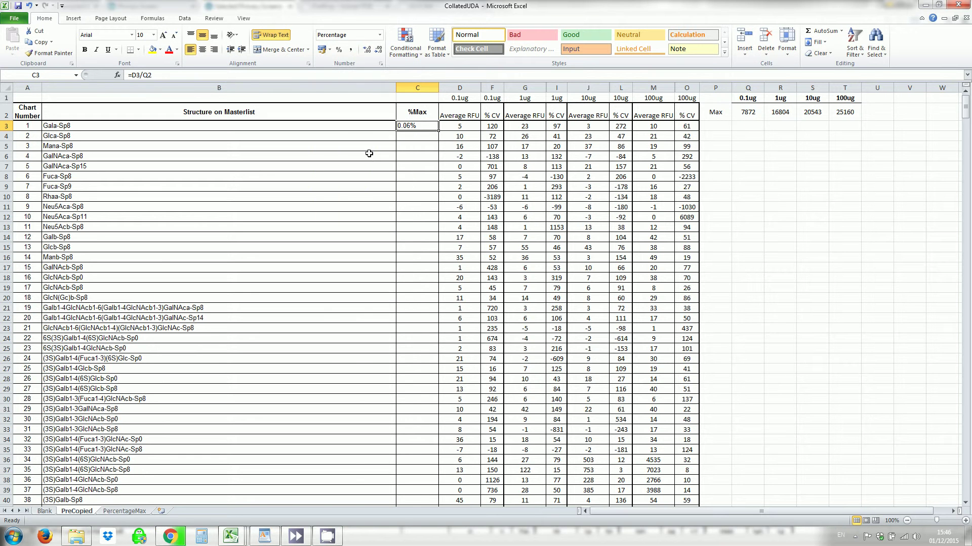
left_click(378, 51)
left_click(378, 51)
left_click(202, 50)
left_click(405, 183)
left_click(423, 128)
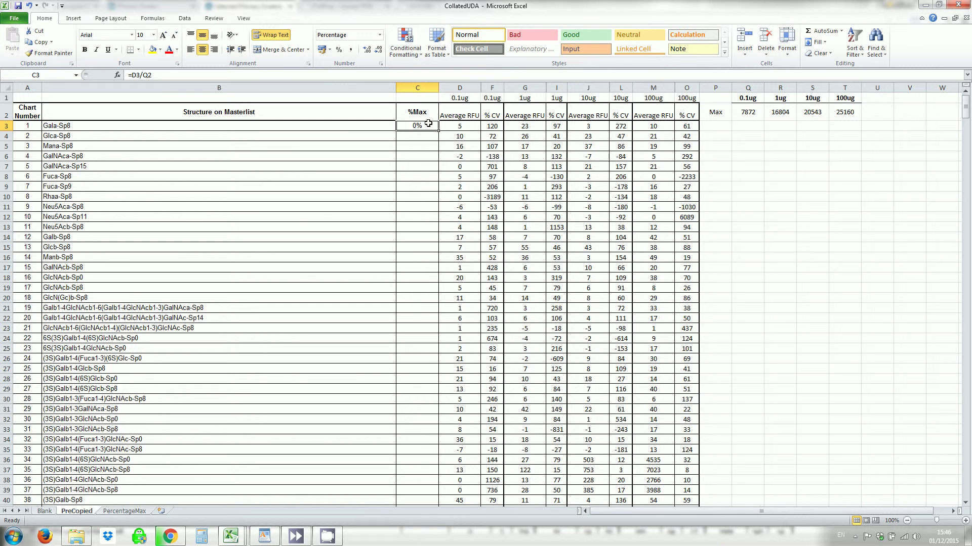
Step: Add a Greater Than 10% rule on C3 using Green Fill with Dark Green Text
left_click(414, 55)
mouse_move(416, 62)
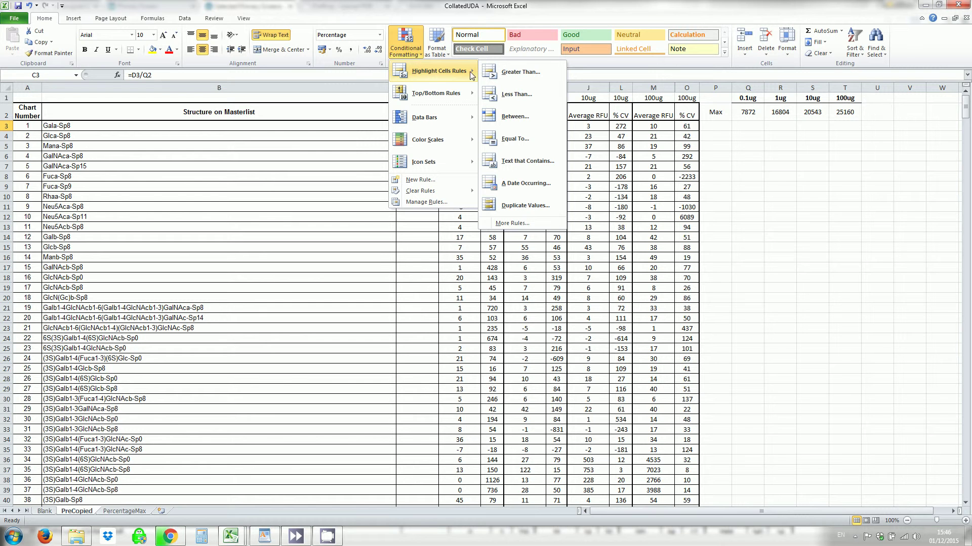
left_click(505, 73)
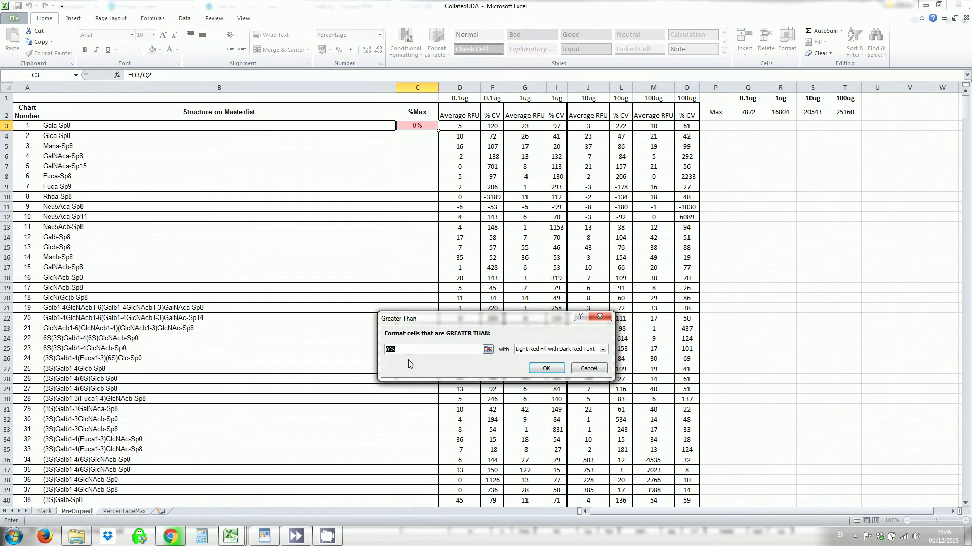
type("10")
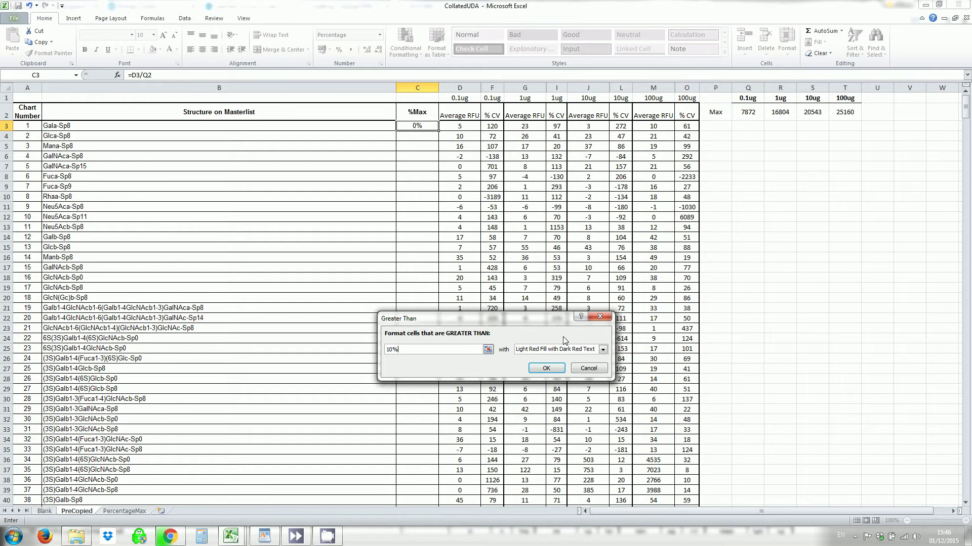
type("%")
left_click(602, 349)
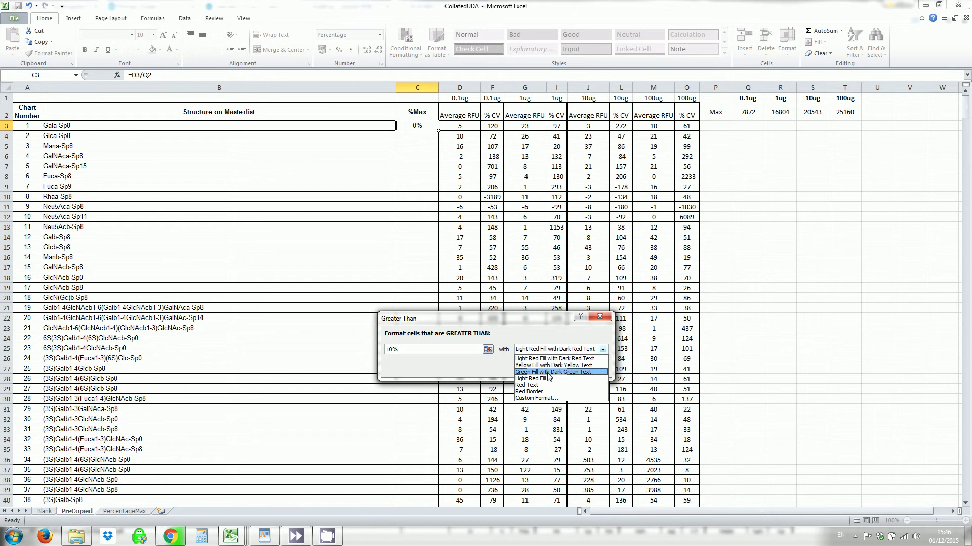
left_click(547, 372)
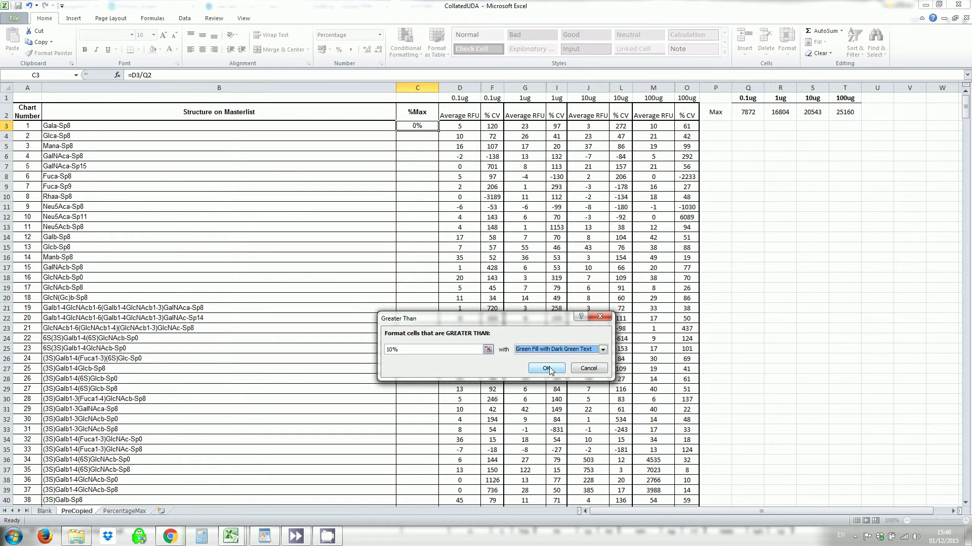
Step: Confirm the highlight rule, try filling C3 down, and clear the resulting error formulas
left_click(541, 370)
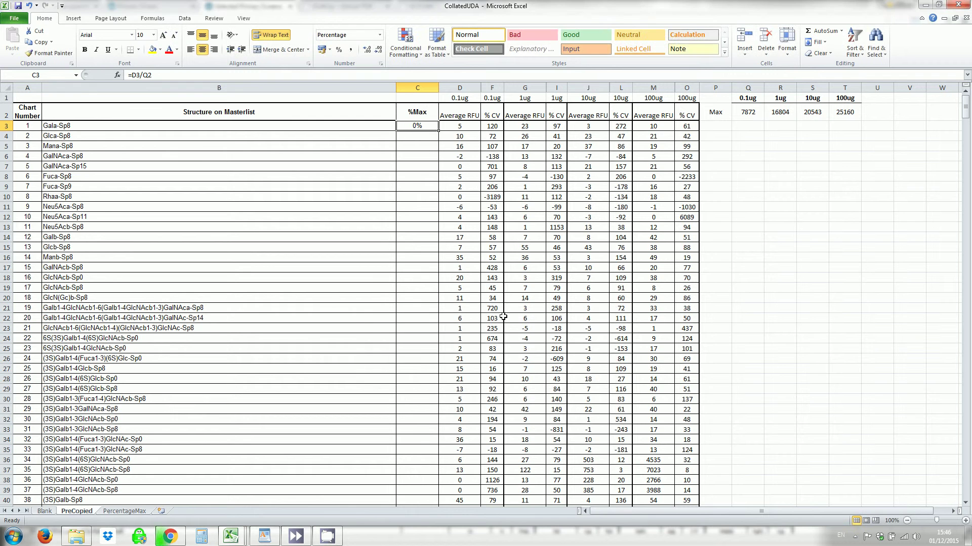
double_click(439, 130)
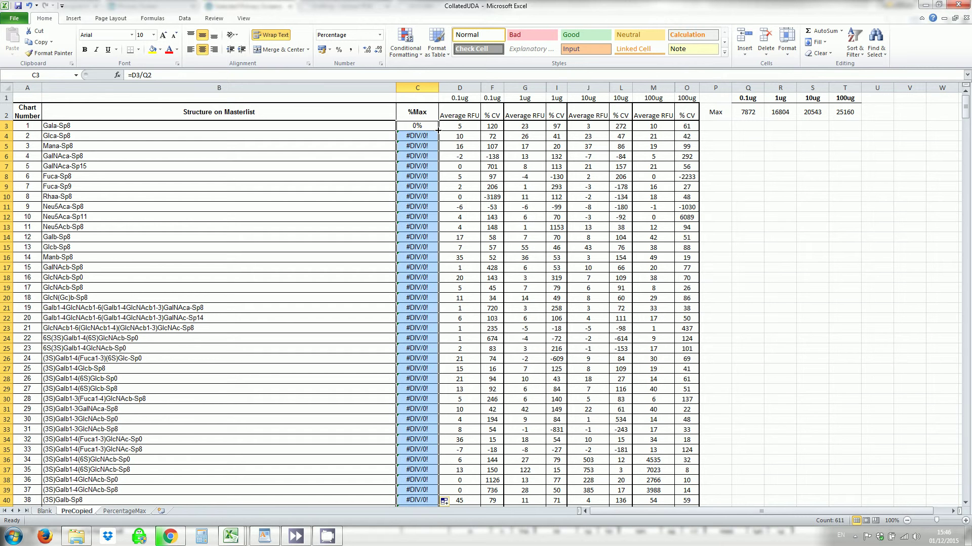
left_click(434, 127)
left_click_drag(438, 132, 439, 170)
left_click(417, 186)
left_click(417, 157)
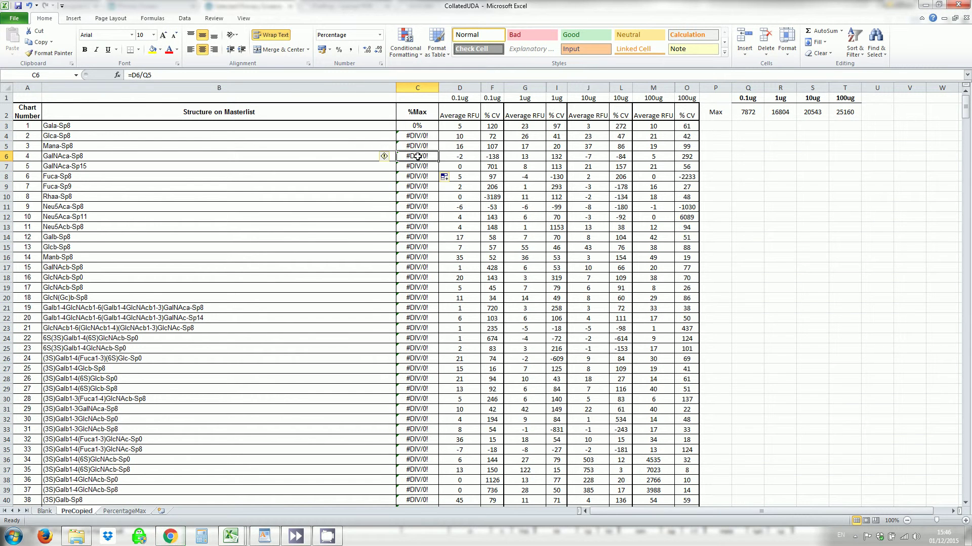
key("Delete")
left_click(425, 146)
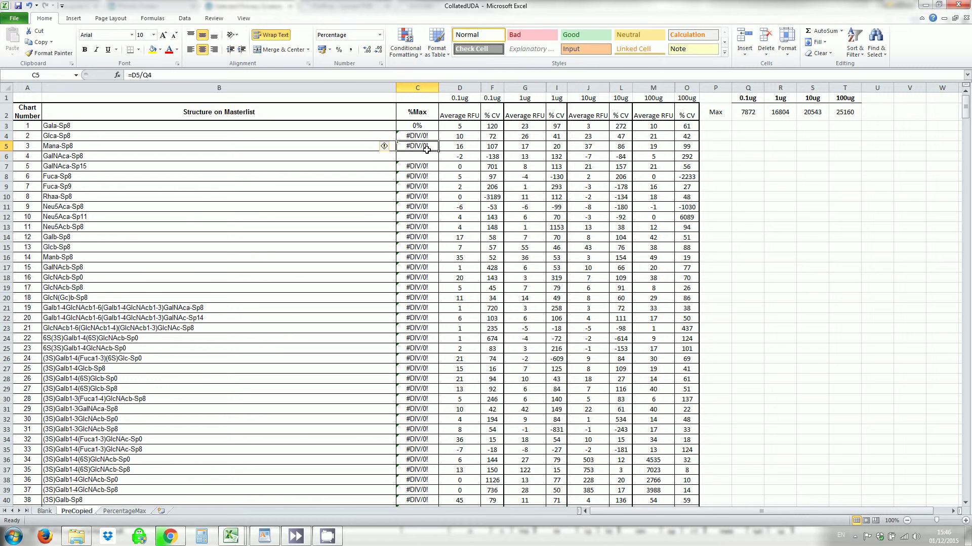
key("Up")
key("Up")
key("Down")
key("ctrl+shift+Down")
key("Delete")
key("Up")
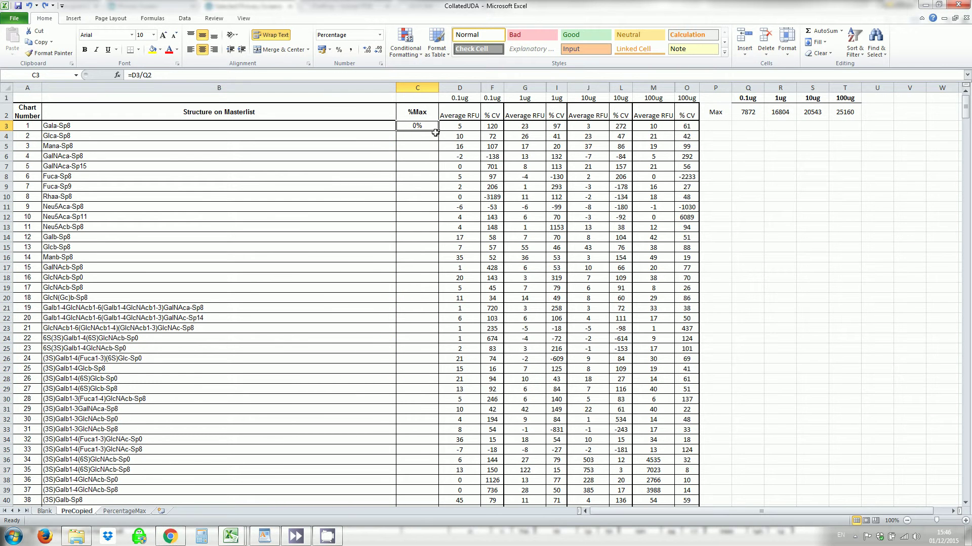
Step: Trace C4's divide error and correct C3's formula to =D3/Q$2
left_click_drag(438, 131, 438, 141)
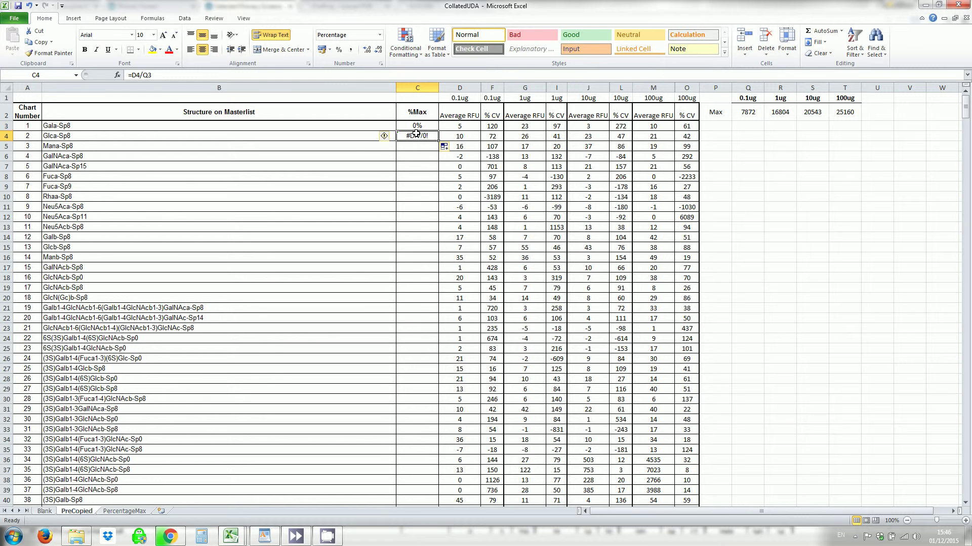
left_click(419, 156)
left_click(416, 135)
left_click(414, 127)
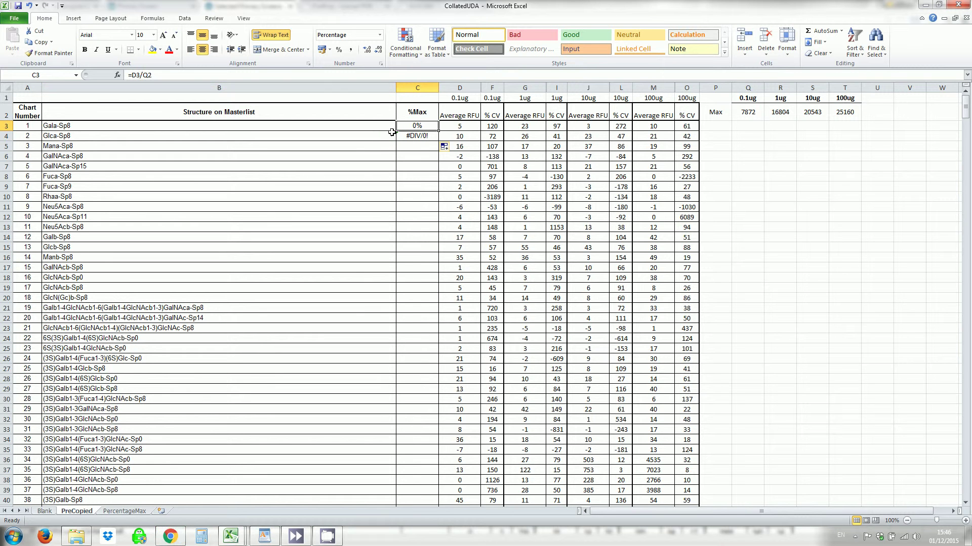
left_click(417, 137)
left_click(414, 126)
left_click(150, 75)
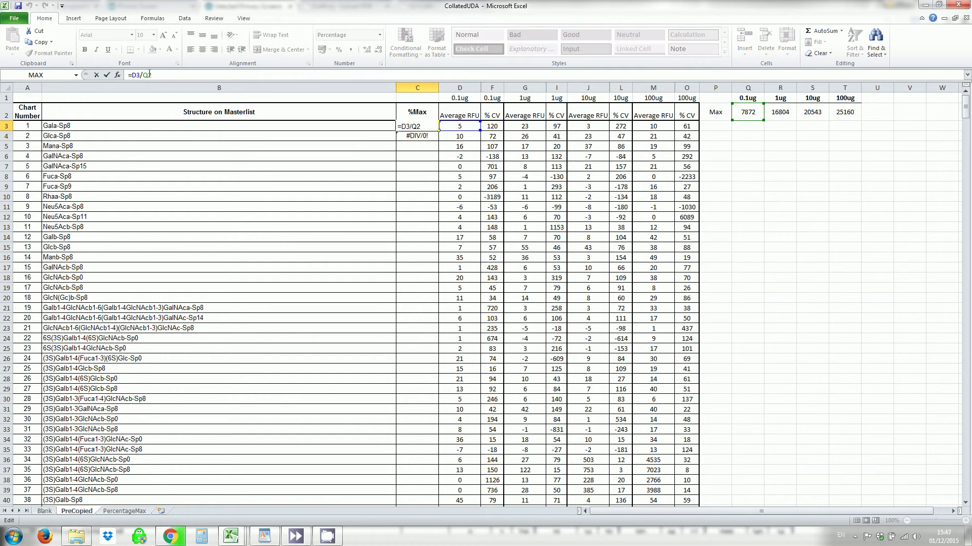
key("Return")
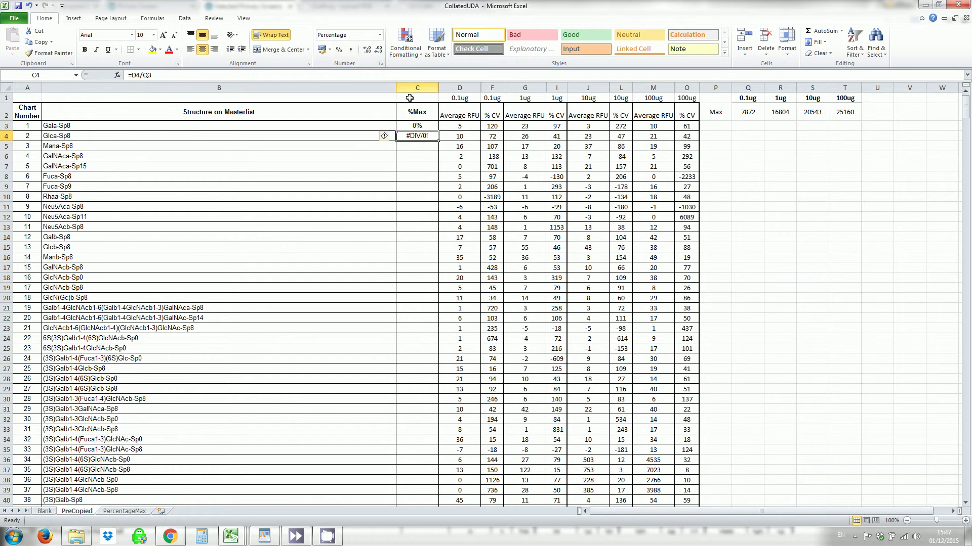
Step: Fill =D3/Q$2 down the entire %Max column and spot-check the resulting percentages
left_click(423, 125)
left_click_drag(438, 129, 439, 135)
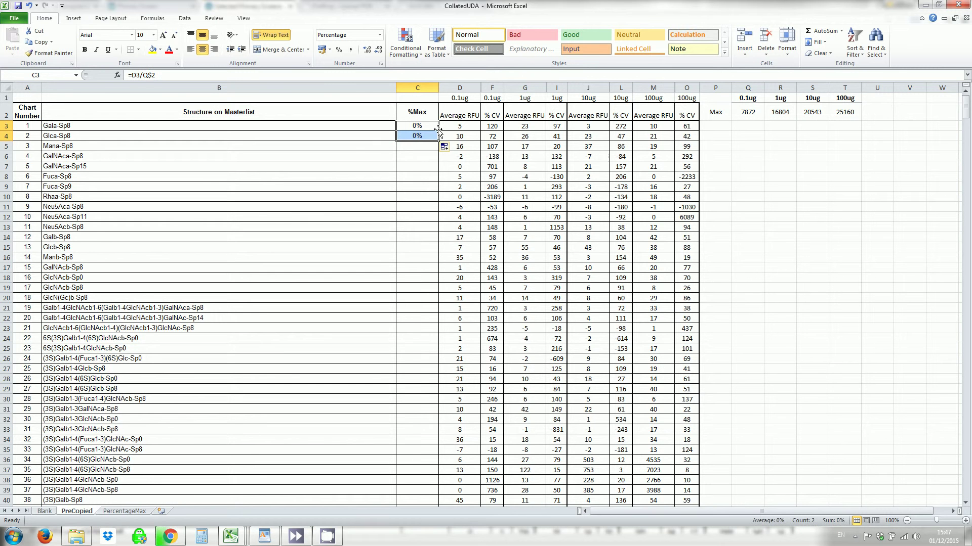
left_click(423, 135)
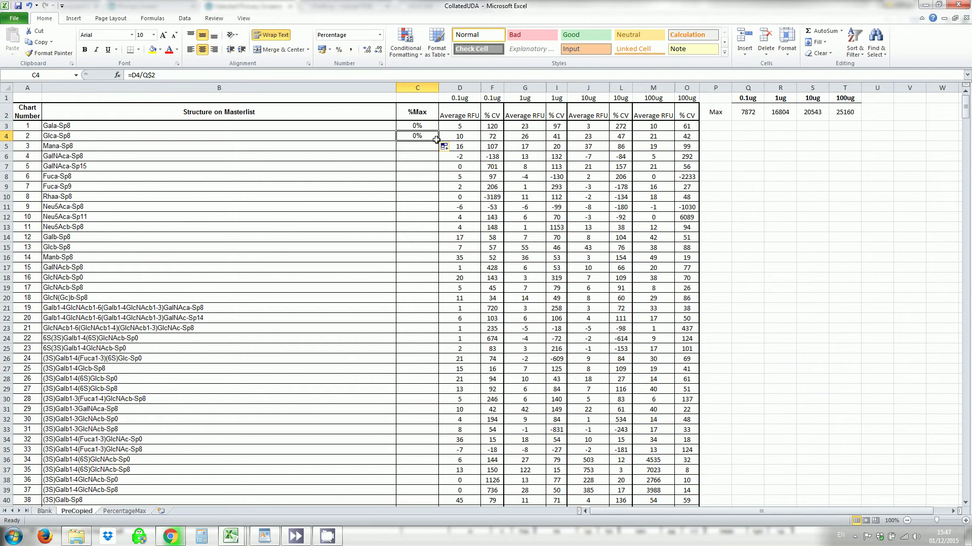
double_click(438, 141)
scroll(419, 239, "down", 10)
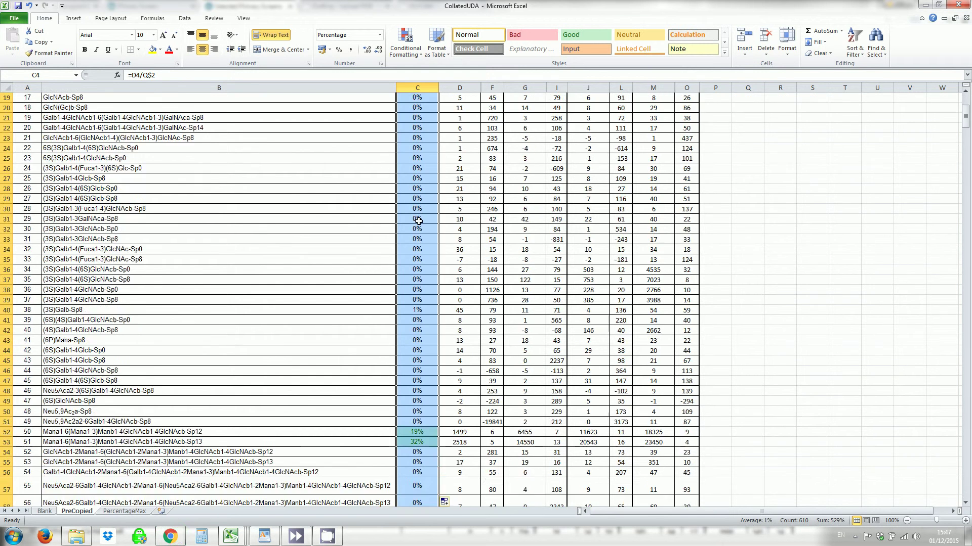
left_click(411, 319)
key("Down")
key("Down")
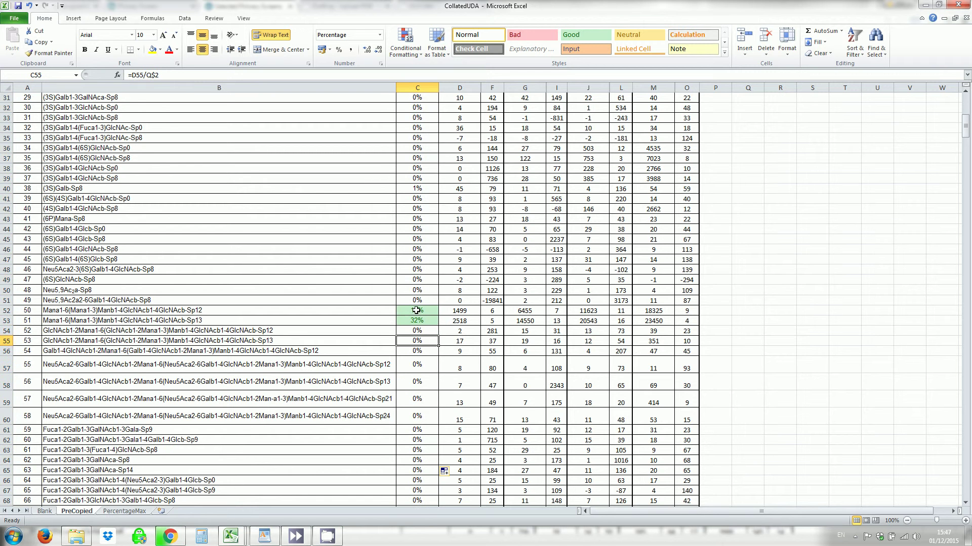
scroll(418, 317, "up", 10)
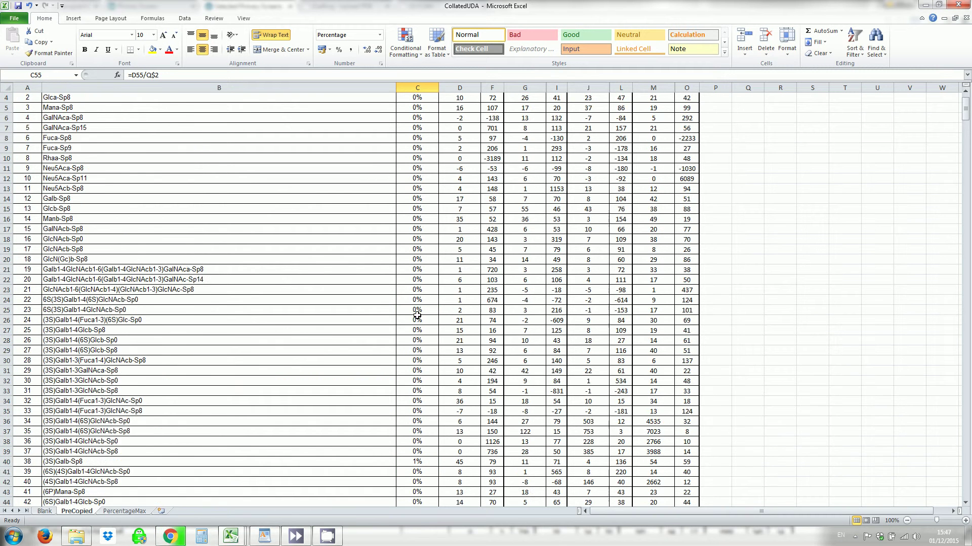
left_click(427, 125)
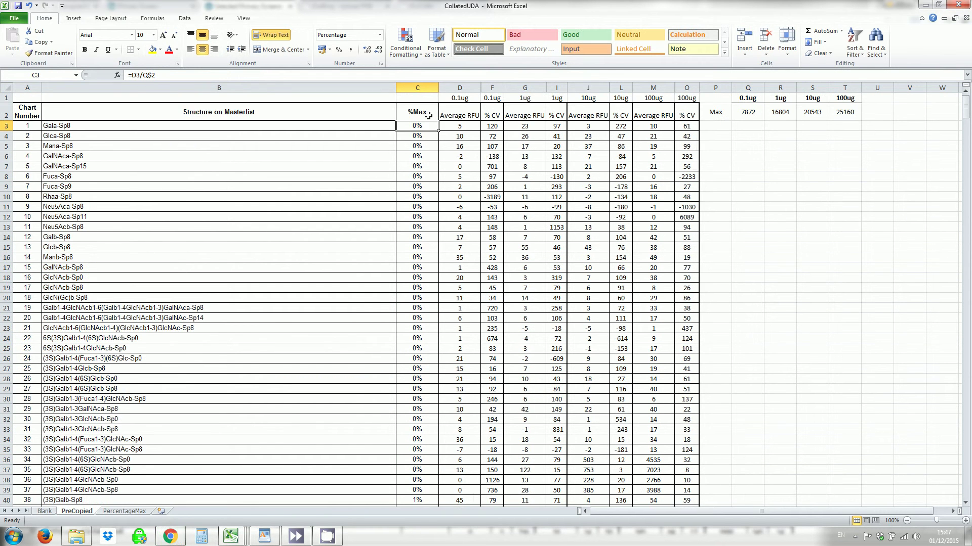
Step: Insert a copy of the 0.1ug %Max column C before the 1ug data at column G
left_click(427, 98)
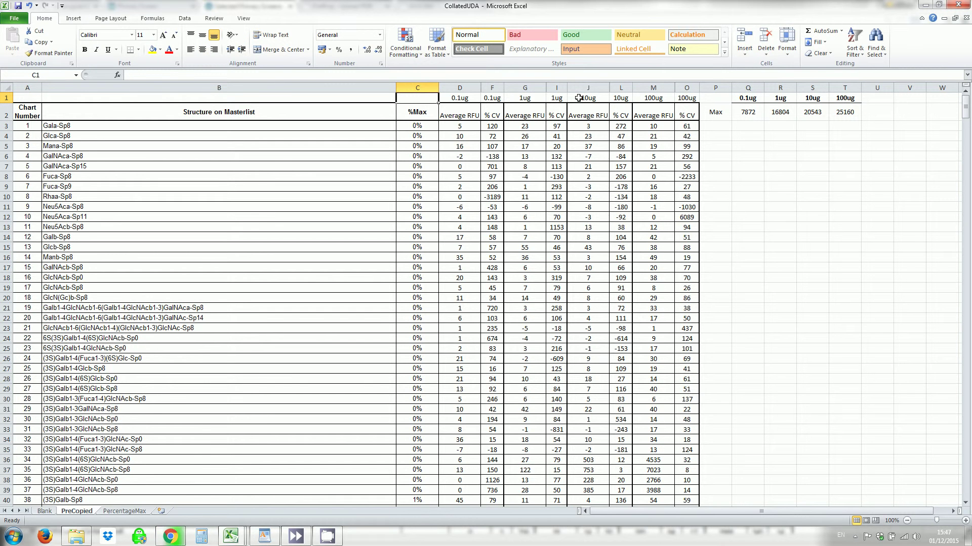
right_click(529, 87)
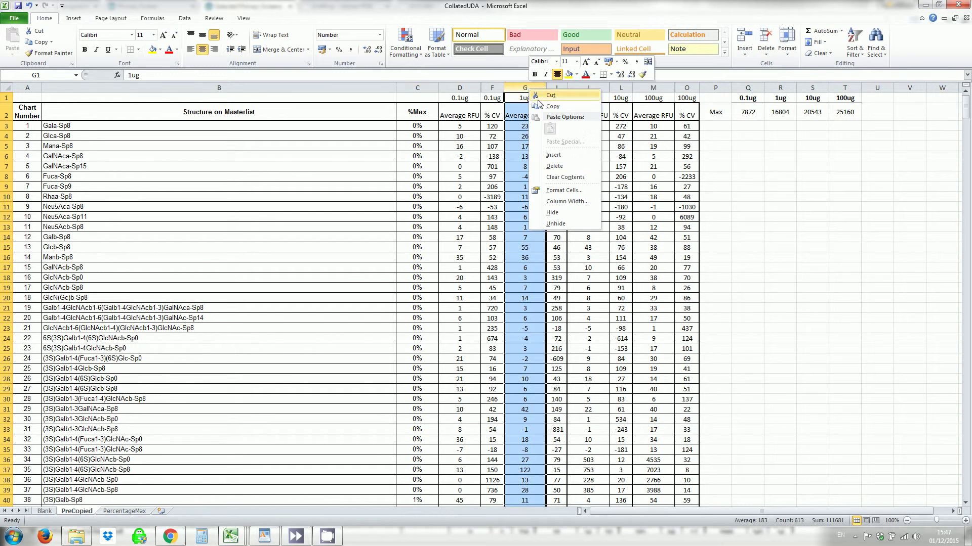
left_click(551, 156)
left_click(516, 136)
left_click(516, 113)
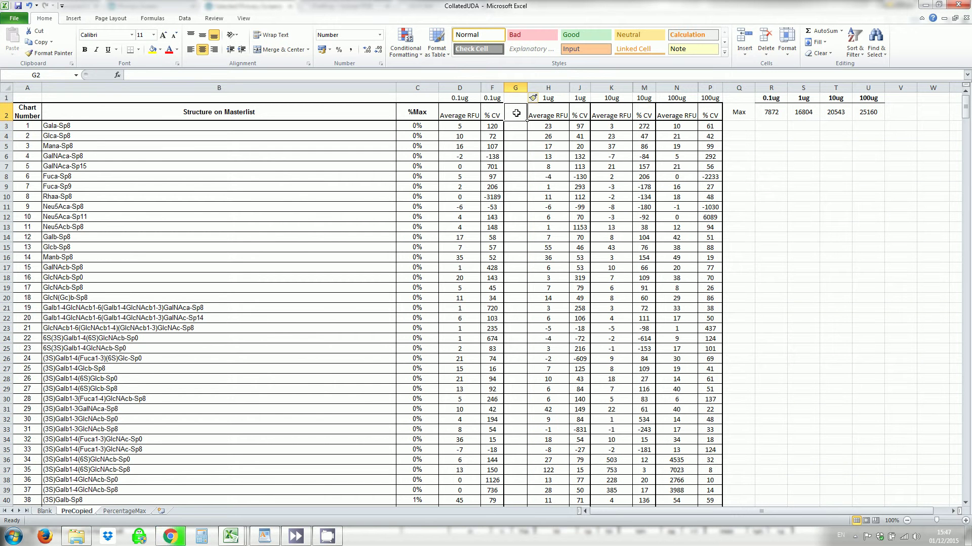
left_click(417, 87)
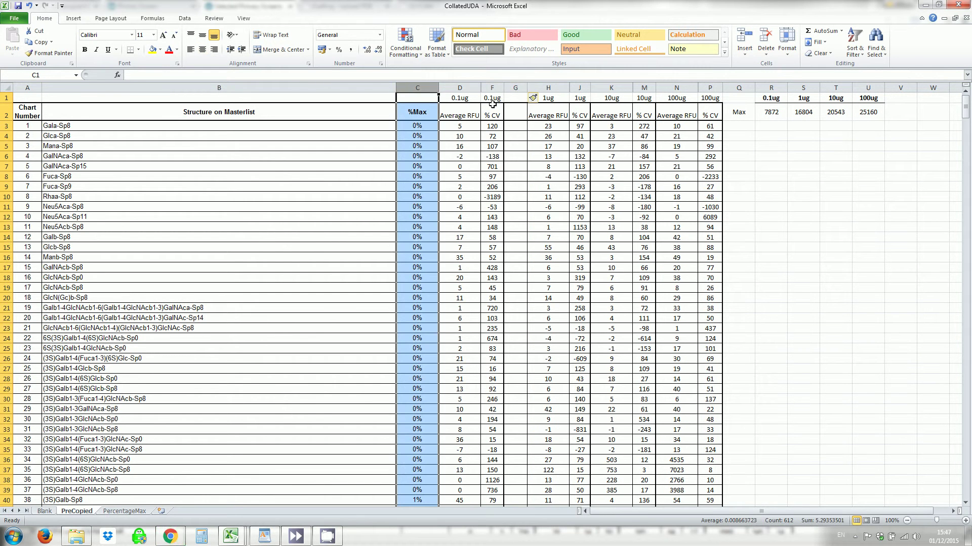
left_click(508, 89)
key("ctrl+minus")
left_click(417, 126)
left_click(417, 87)
key("ctrl+c")
right_click(524, 87)
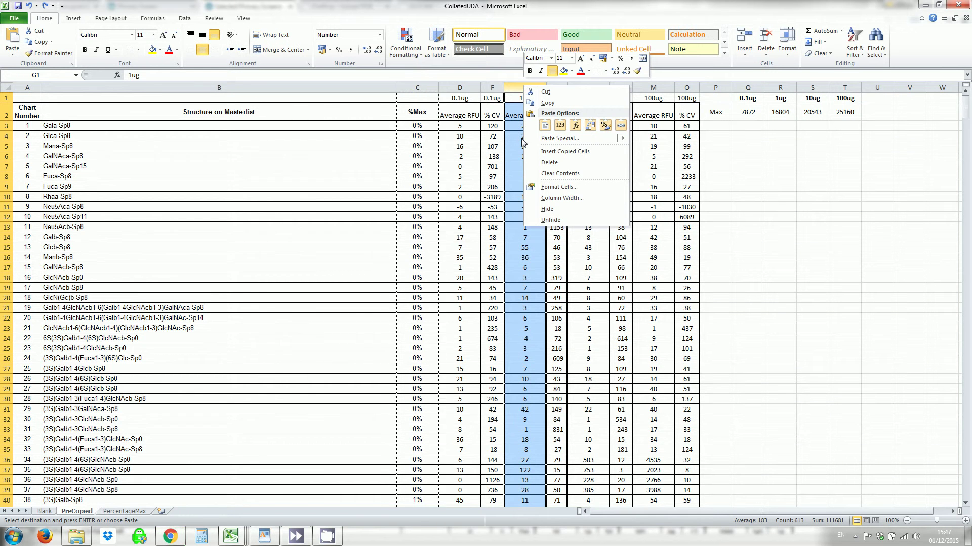
left_click(565, 151)
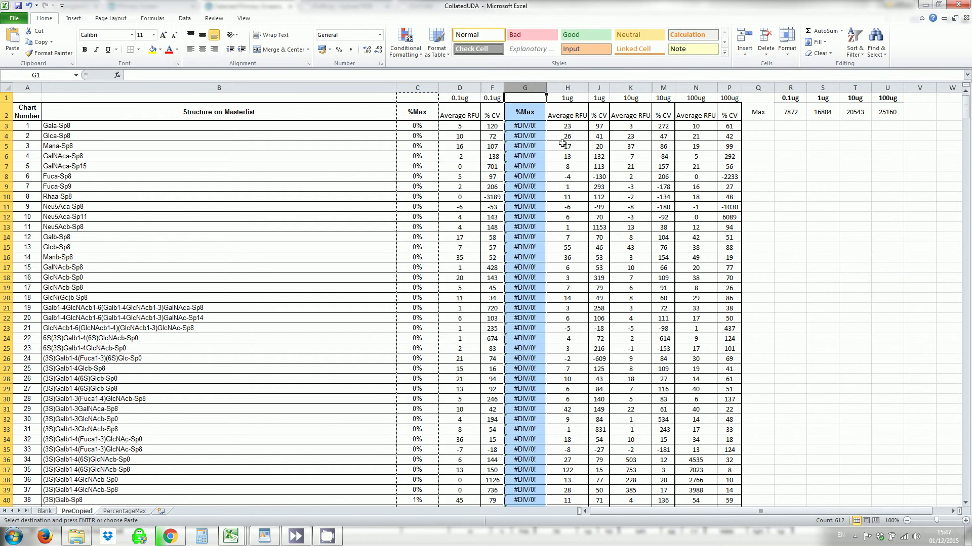
Step: Change G3 to =H3/S$2 and fill it down column G
left_click(523, 127)
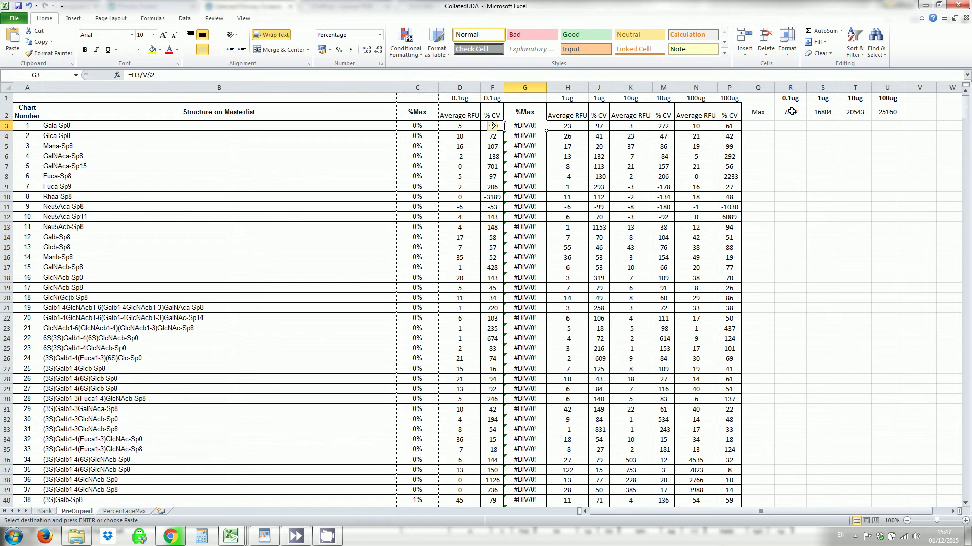
left_click(147, 75)
key("BackSpace")
type("S")
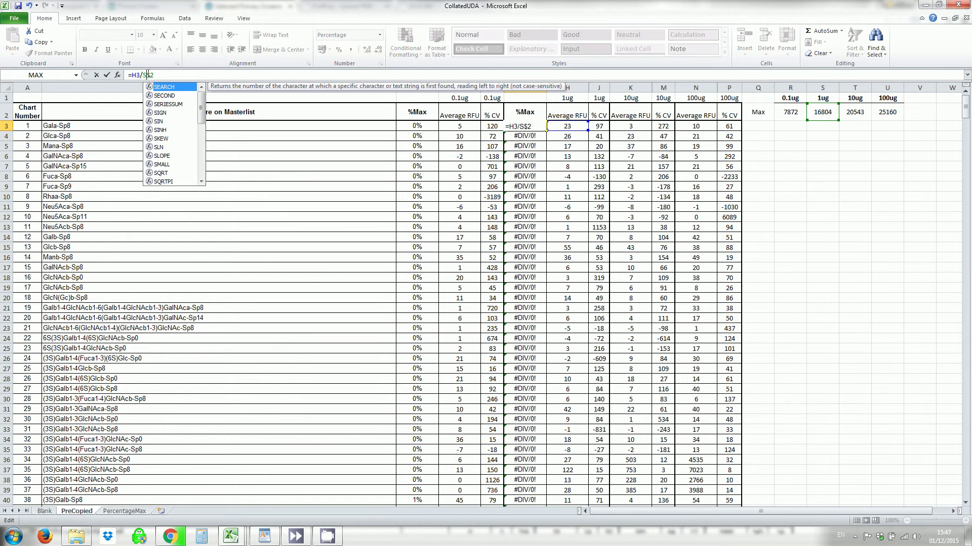
key("Return")
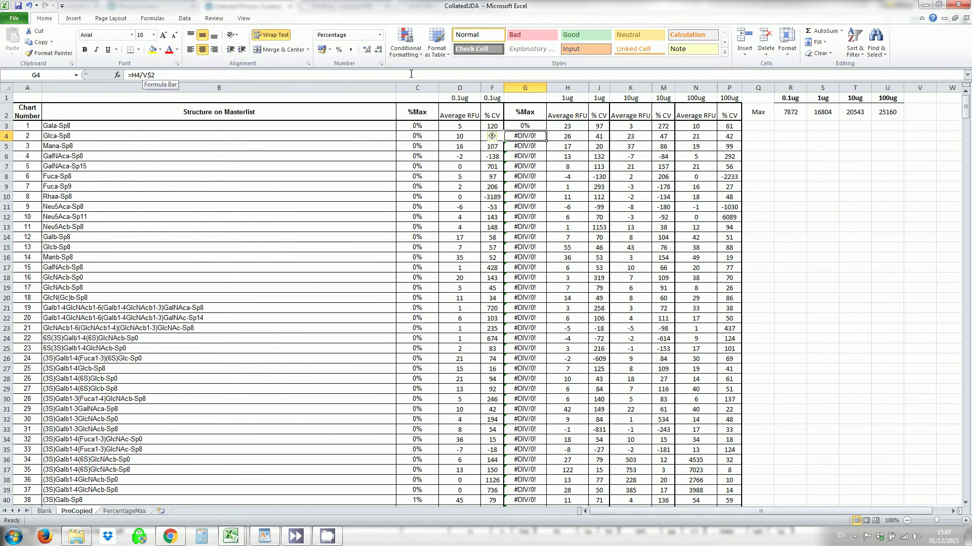
left_click(542, 127)
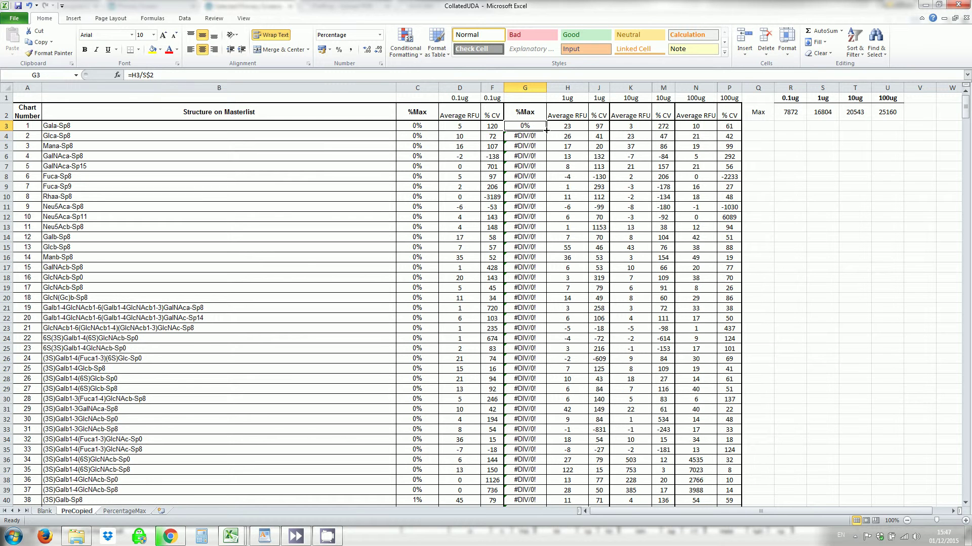
double_click(547, 130)
Step: Head the %Max columns by copying the 1ug label into G1 and 0.1ug into C1
left_click(555, 96)
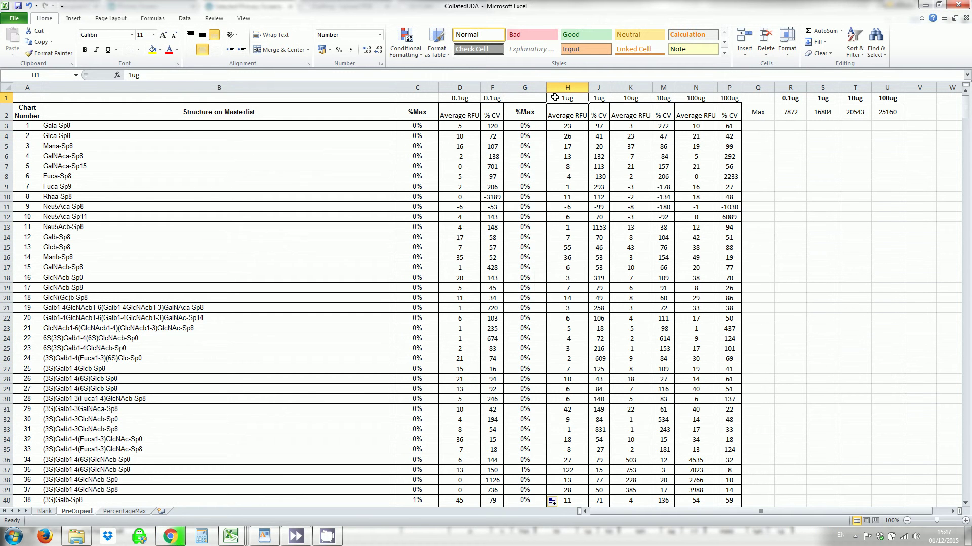
key("ctrl+c")
left_click(526, 97)
key("ctrl+v")
left_click(465, 100)
key("ctrl+c")
left_click(433, 98)
key("ctrl+v")
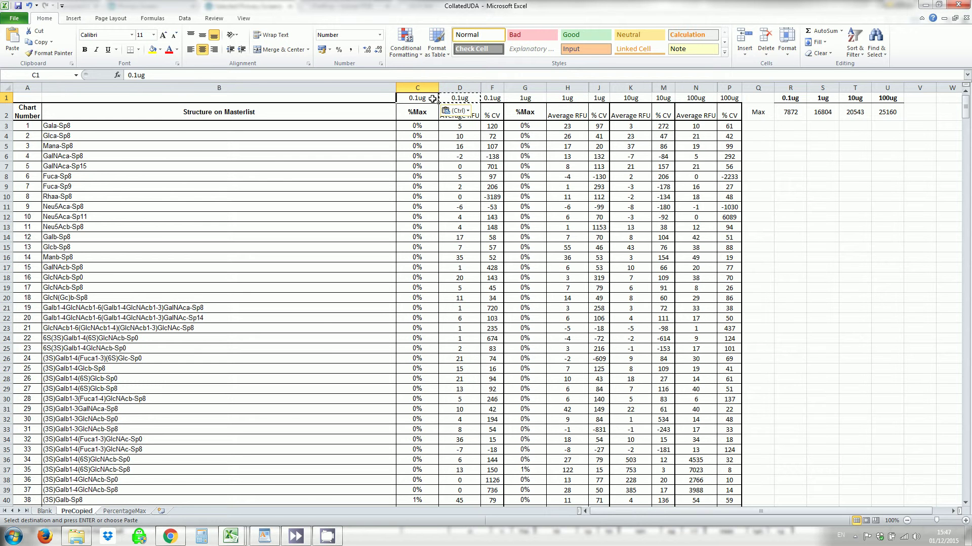
Step: Compare with the finished PercentageMax sheet, then return to the PreCopied sheet
scroll(541, 182, "down", 10)
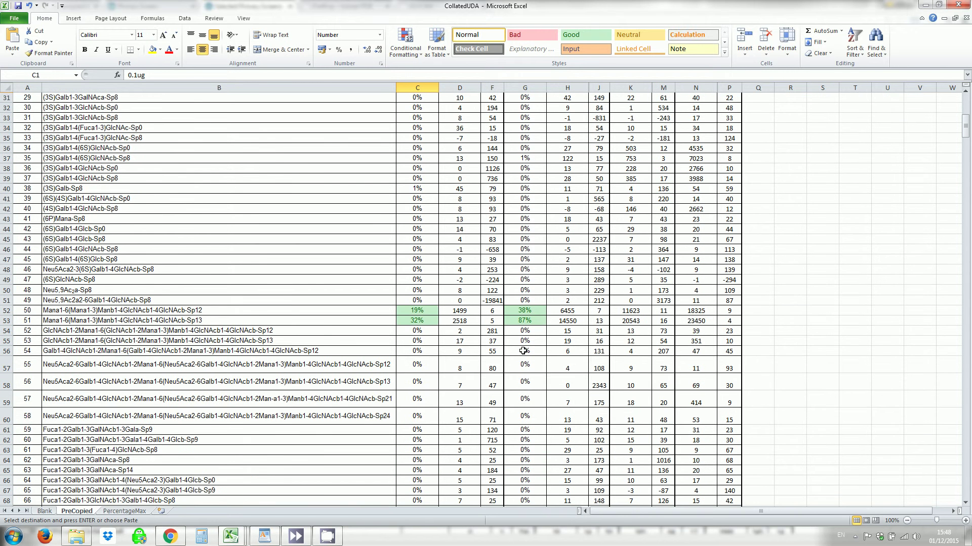
left_click(130, 512)
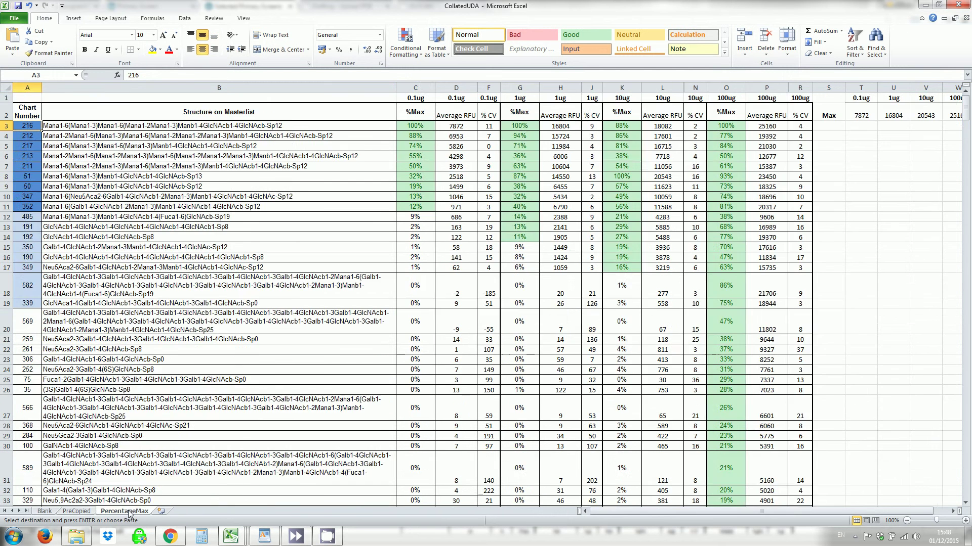
left_click(89, 513)
scroll(508, 324, "up", 10)
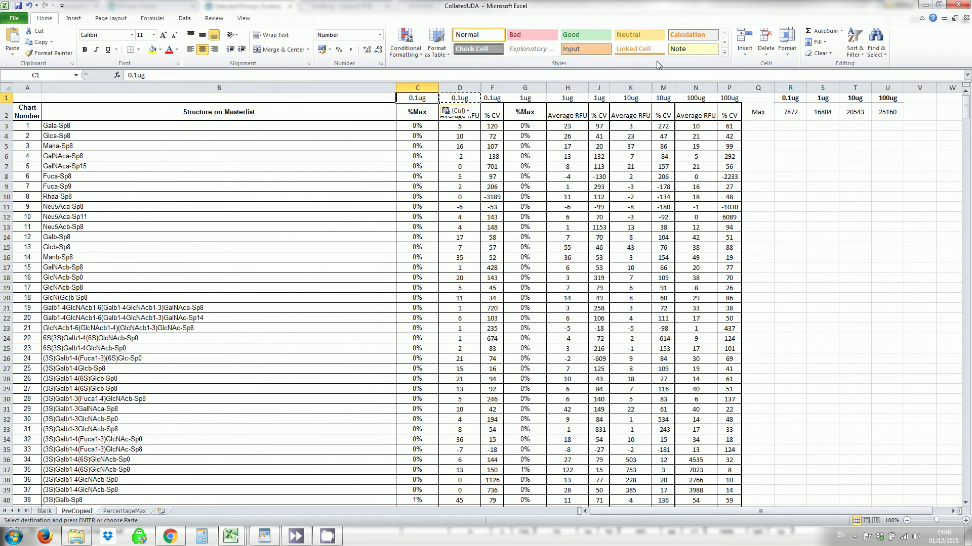
left_click(632, 87)
Step: Insert a copy of the 1ug %Max column at K and delete the leftover blank column
right_click(634, 88)
left_click(663, 152)
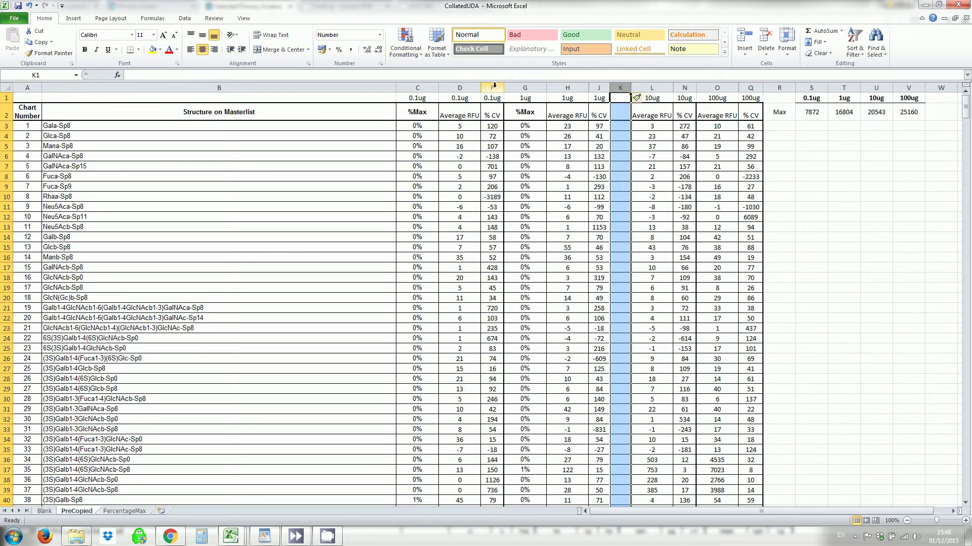
left_click(525, 86)
key("ctrl+c")
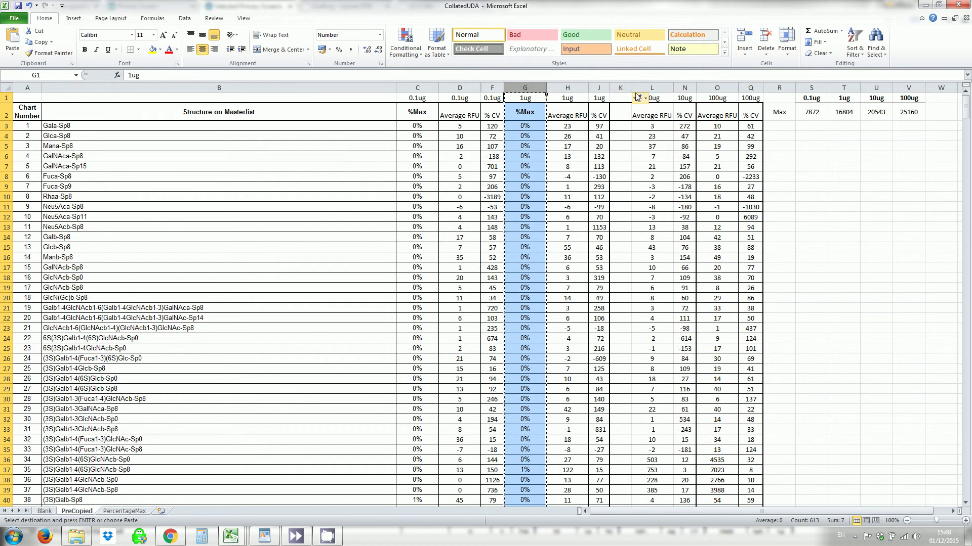
right_click(625, 85)
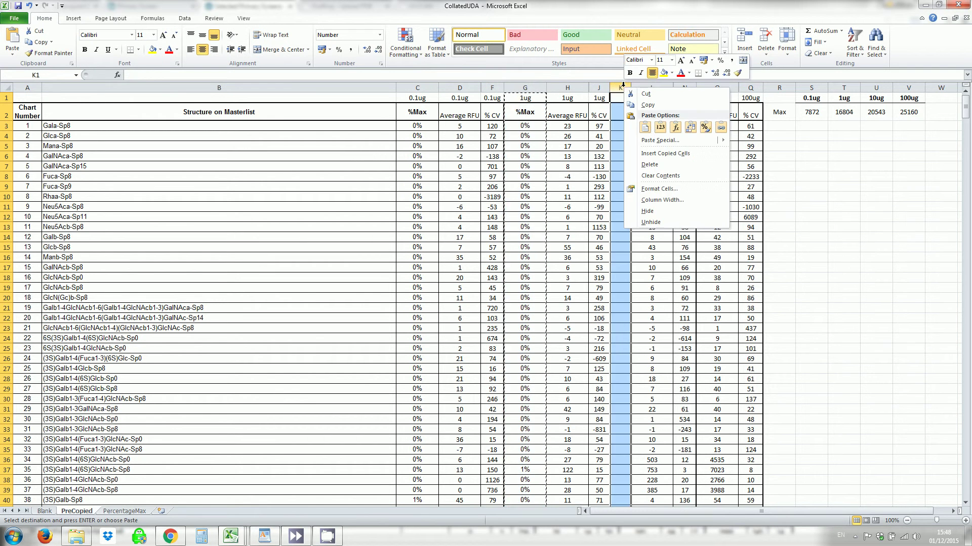
left_click(661, 153)
right_click(663, 87)
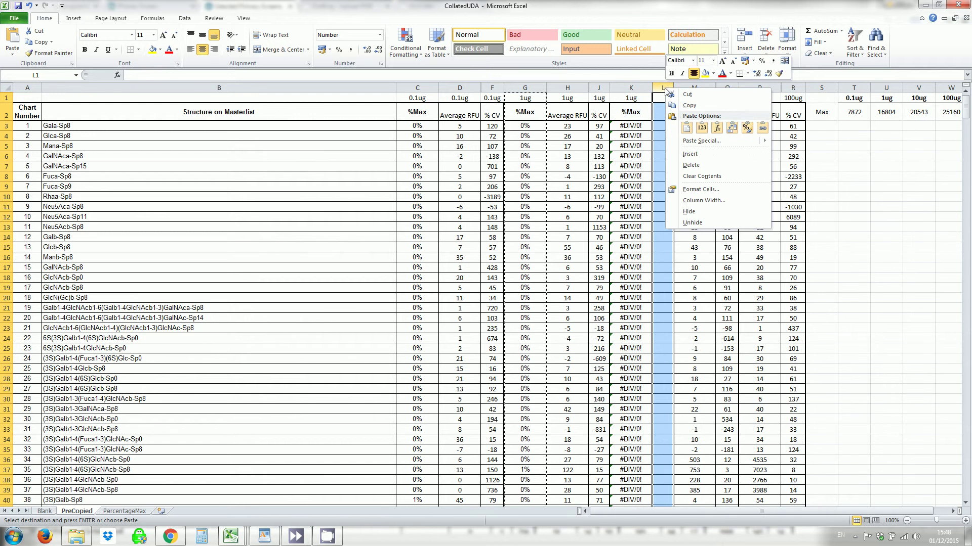
left_click(691, 165)
Step: Insert a further %Max copy at column O, find its formulas broken, and undo
left_click(636, 87)
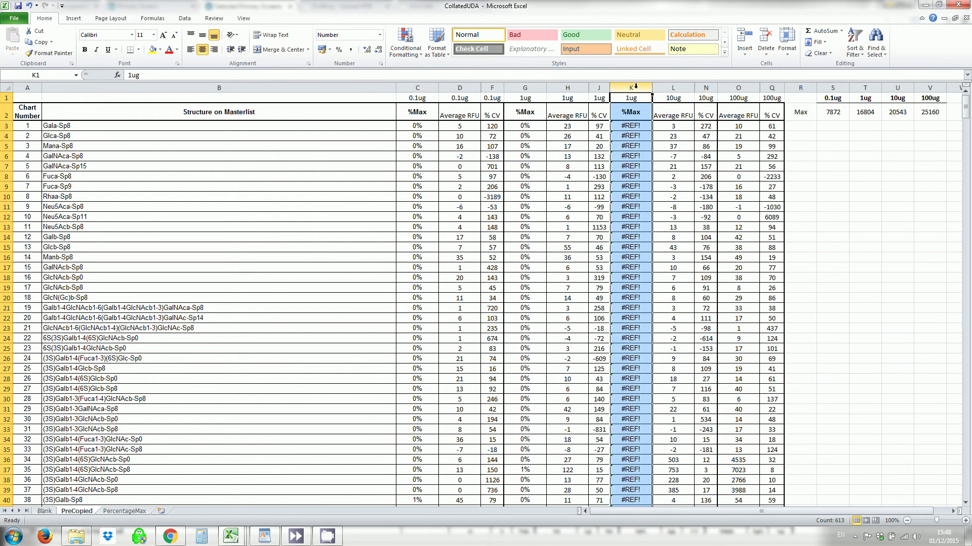
key("ctrl+c")
right_click(737, 87)
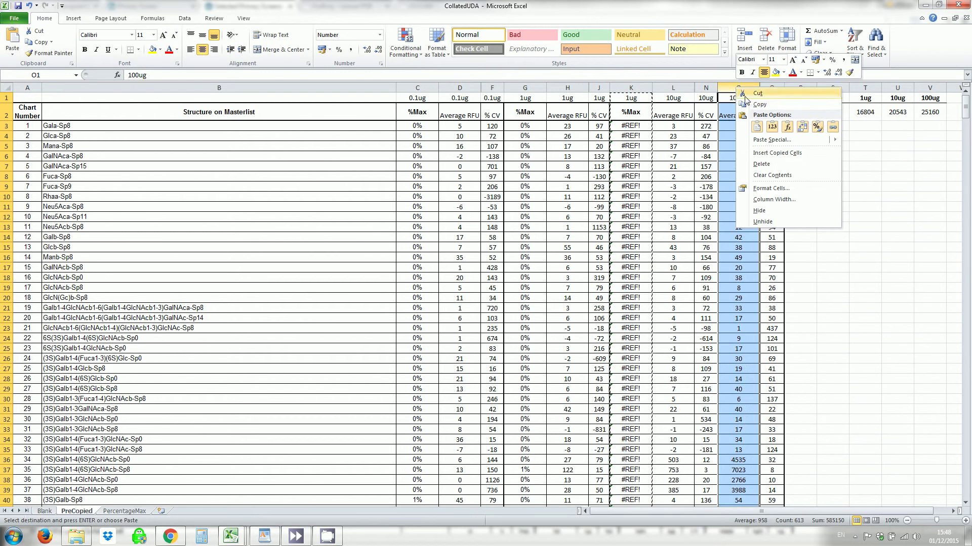
left_click(766, 152)
left_click(630, 126)
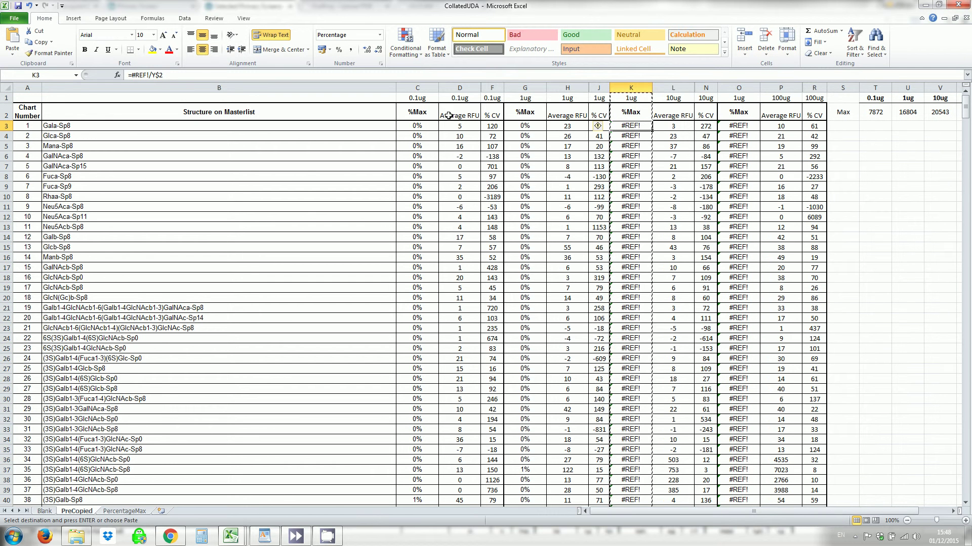
left_click(635, 156)
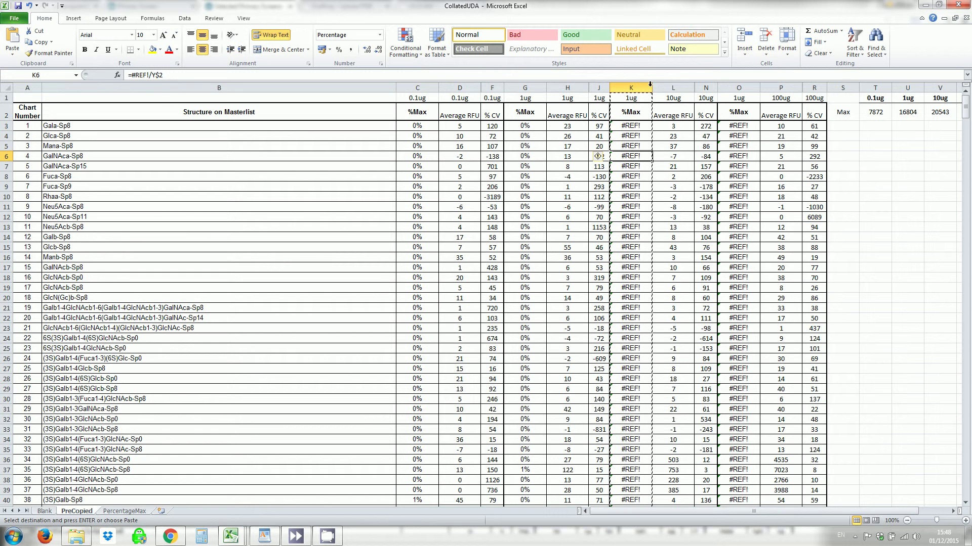
key("ctrl+z")
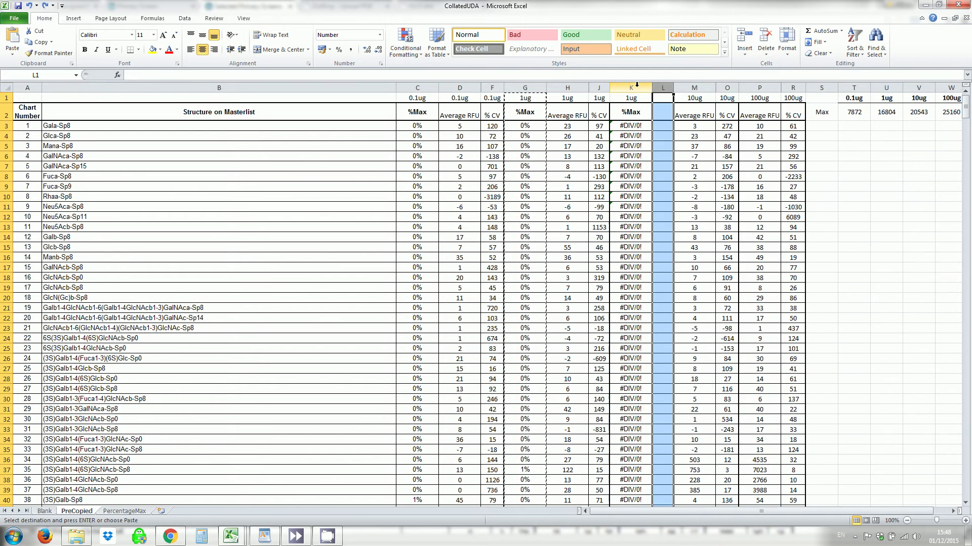
key("ctrl+z")
key("ctrl+z")
key("ctrl+z")
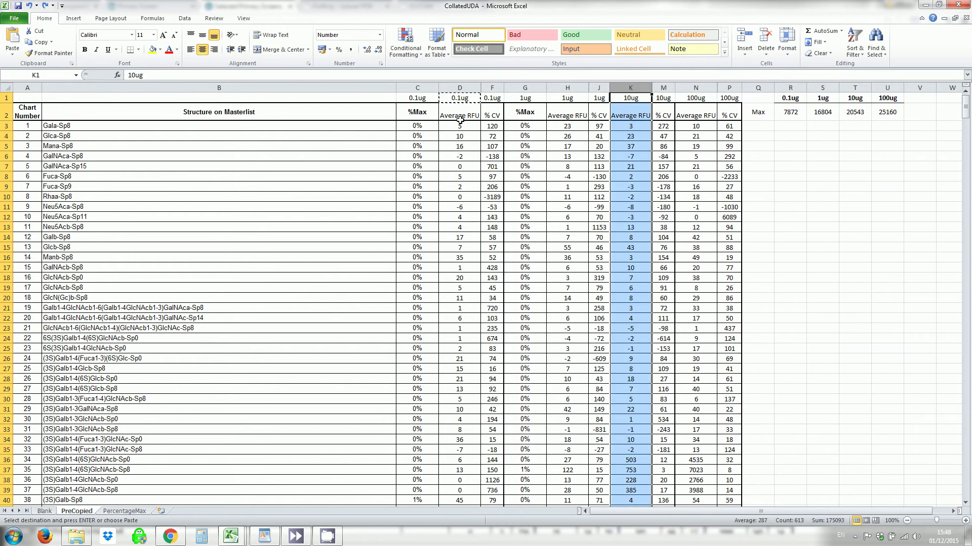
Step: Insert a copy of the 0.1ug %Max column C at column K
left_click(424, 86)
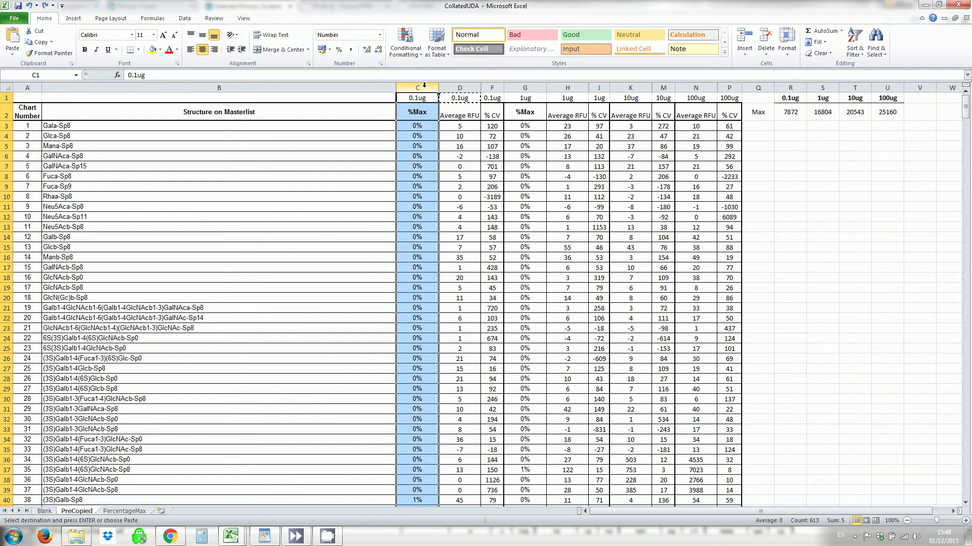
key("ctrl+c")
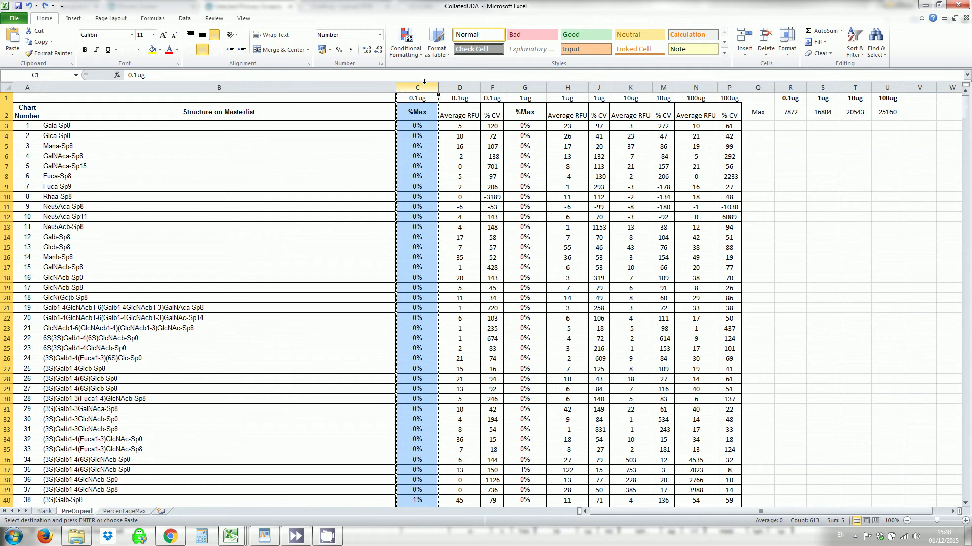
right_click(629, 85)
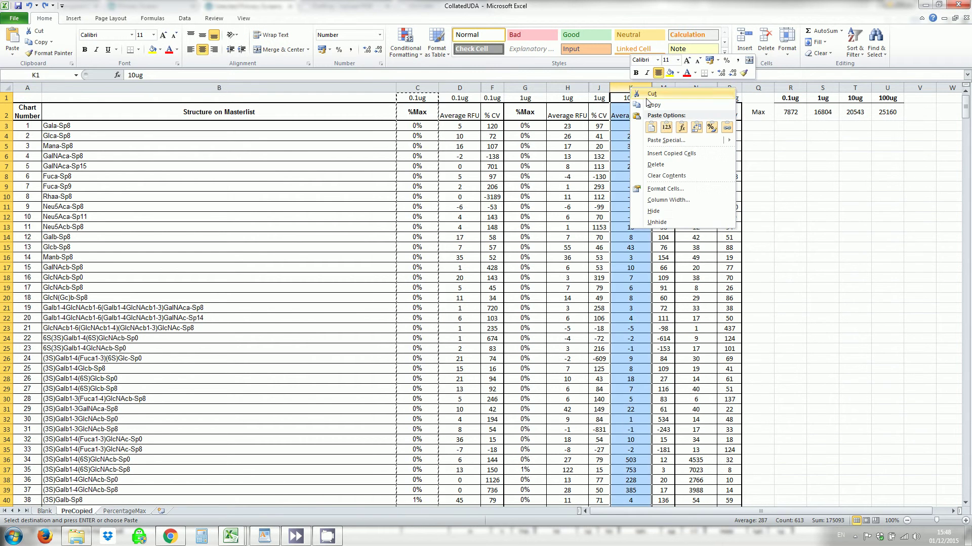
left_click(666, 154)
Step: Change K3 to =L3/U$2 and fill it down column K
left_click(631, 125)
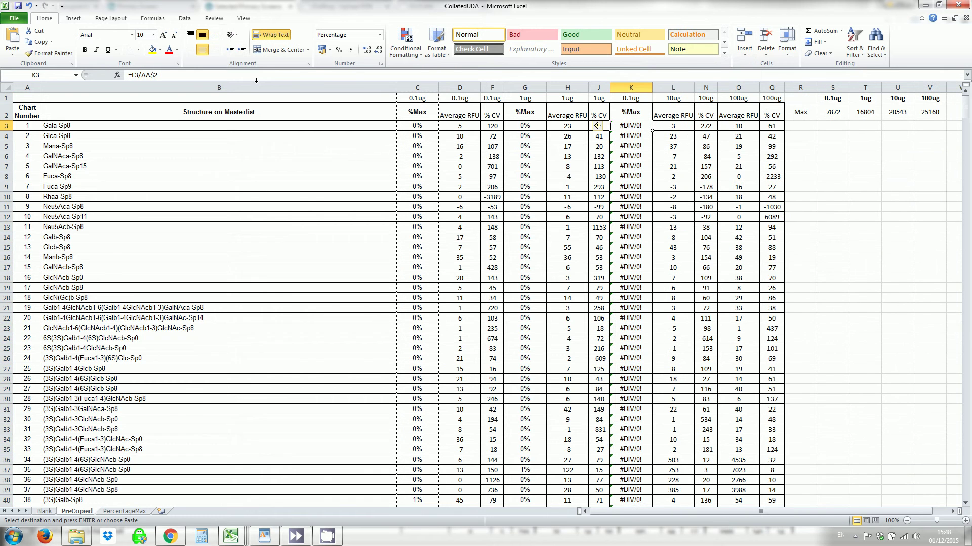
left_click(150, 76)
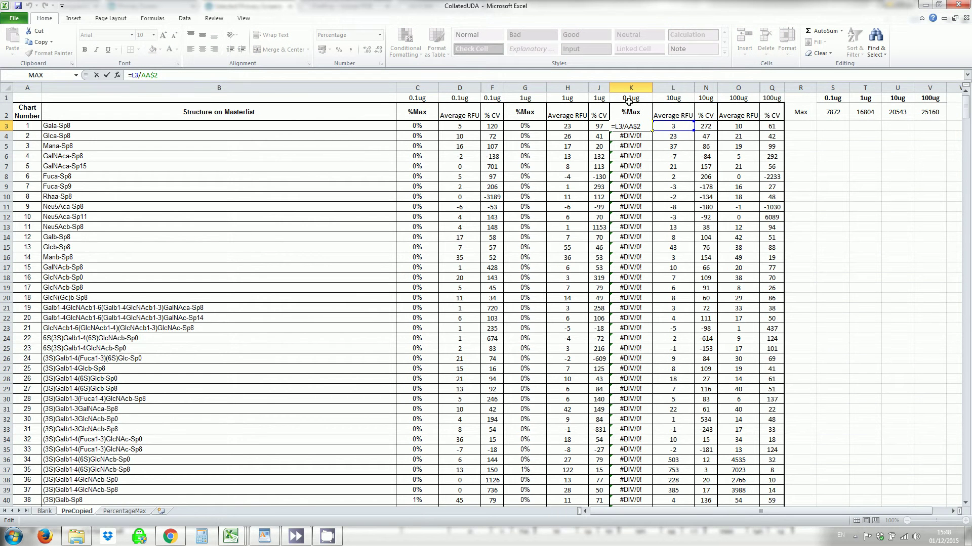
left_click(680, 100)
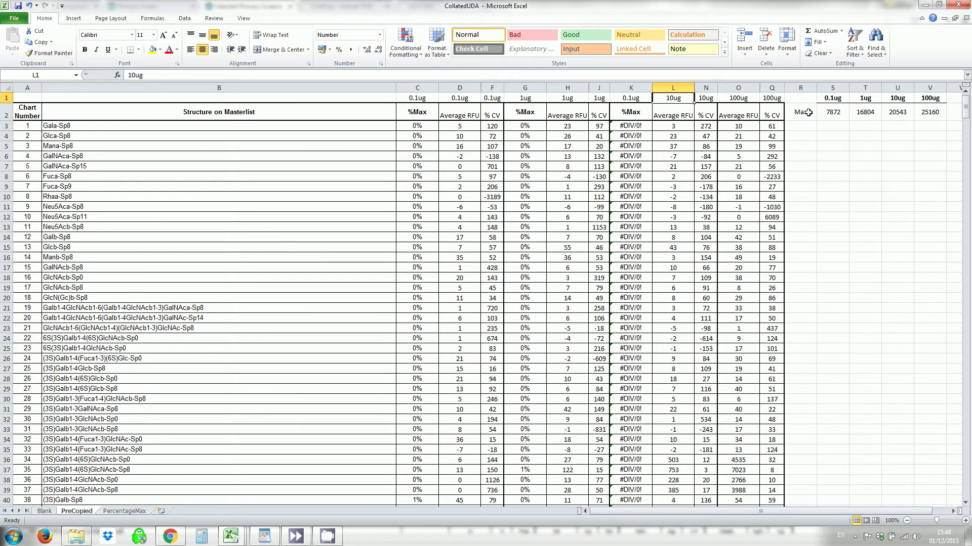
double_click(629, 129)
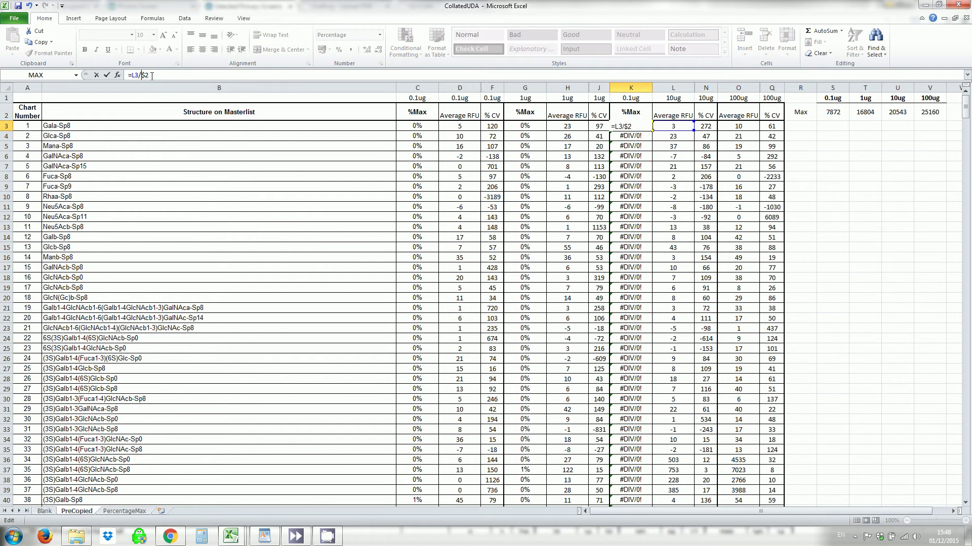
key("Return")
left_click(627, 126)
double_click(652, 131)
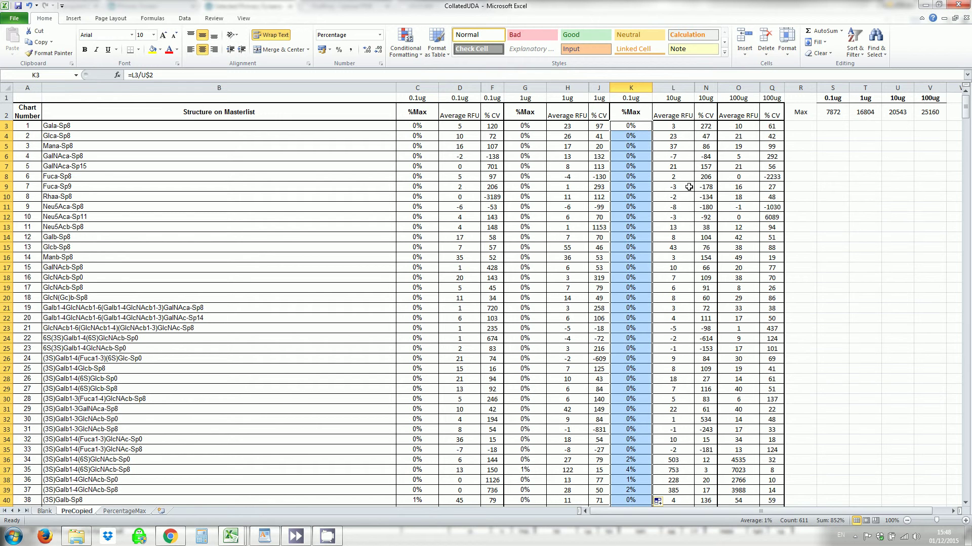
Step: Copy the 10ug label from L1 into header cell K1
left_click(657, 97)
key("ctrl+c")
left_click(626, 98)
key("ctrl+v")
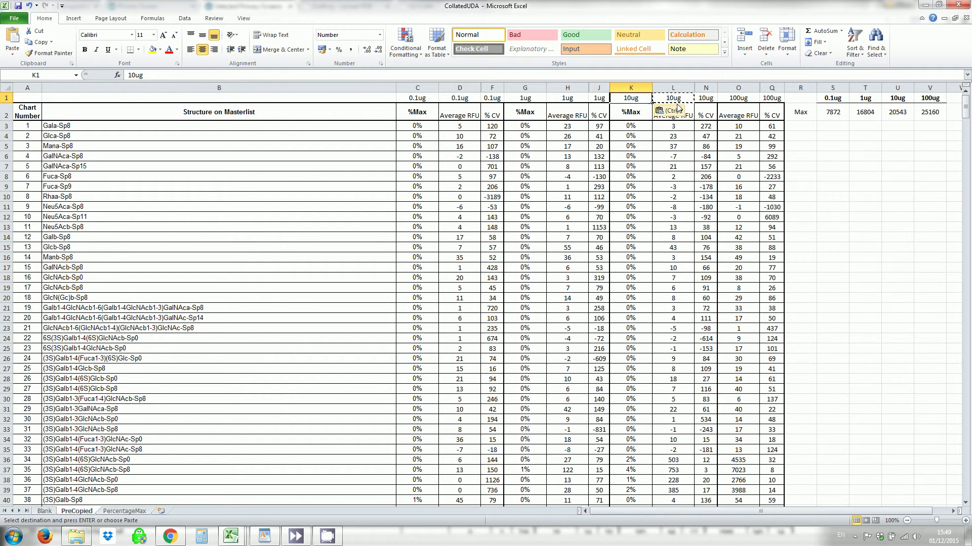
Step: Insert a copy of the %Max column K at column O and head it 100ug
left_click(743, 98)
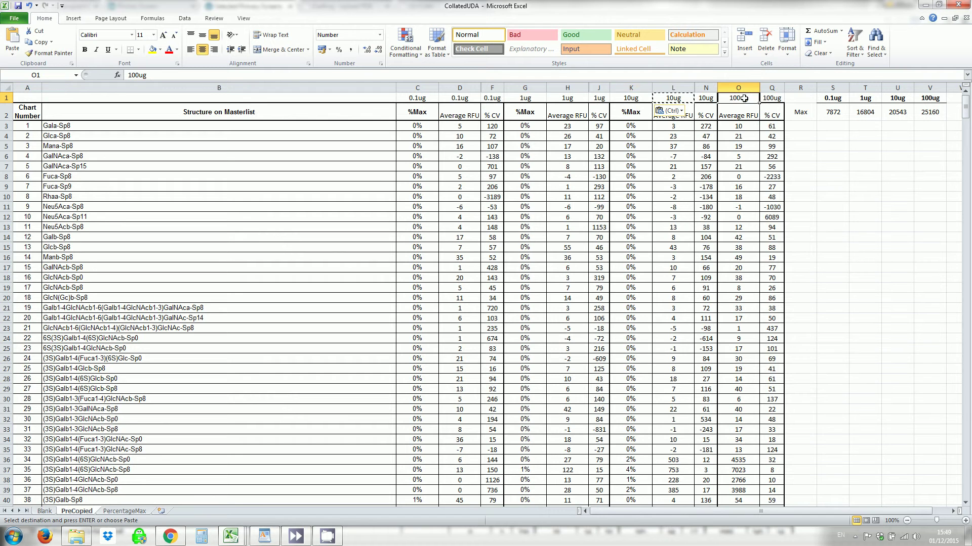
left_click(631, 86)
key("ctrl")
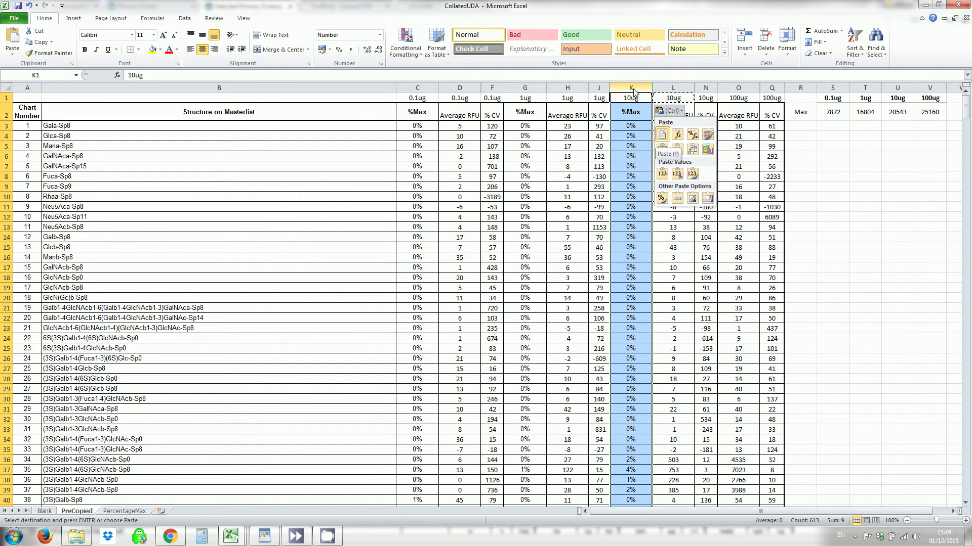
key("Escape")
key("ctrl+c")
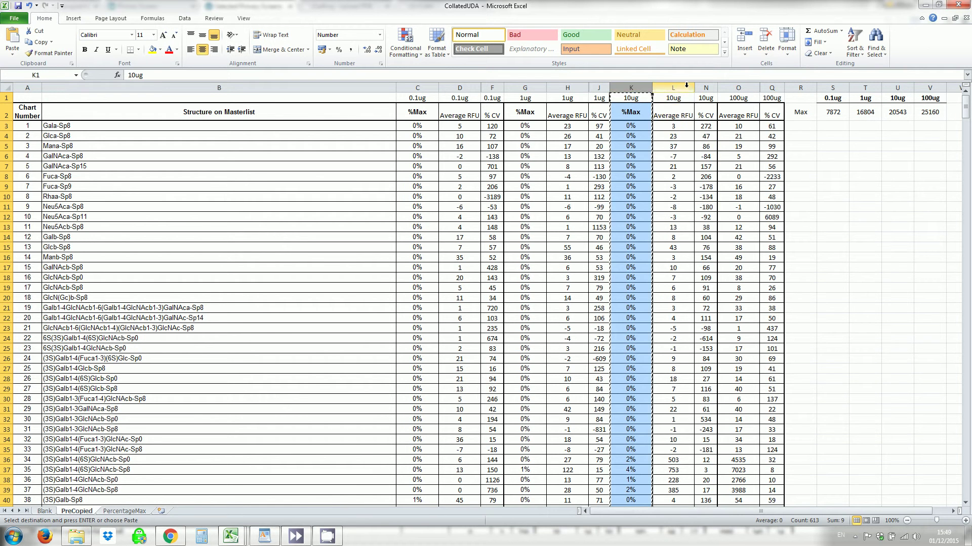
right_click(730, 88)
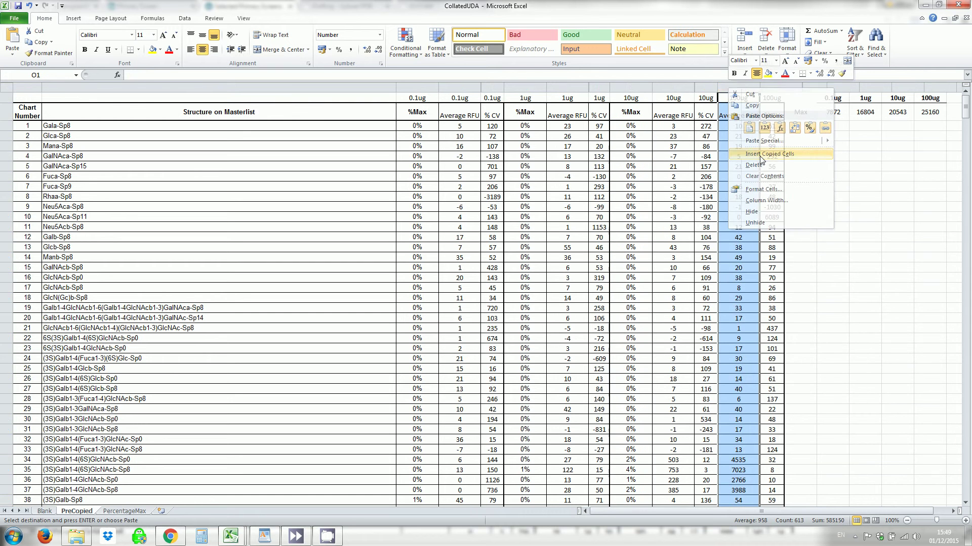
left_click(762, 154)
left_click(777, 98)
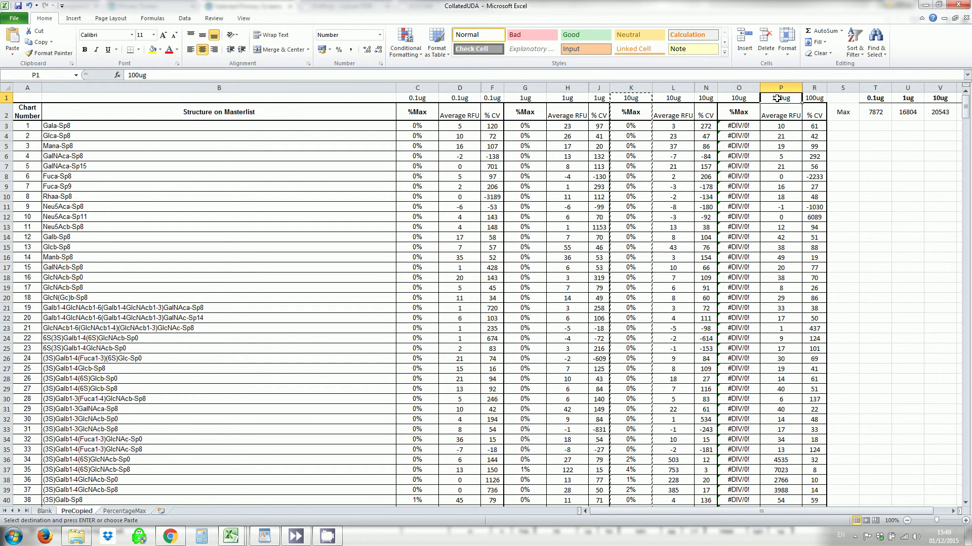
key("ctrl+c")
left_click(739, 98)
key("ctrl+v")
Step: Change O3 to =P3/W$2, fill it down, and check the 100ug maximum in W2
left_click(742, 126)
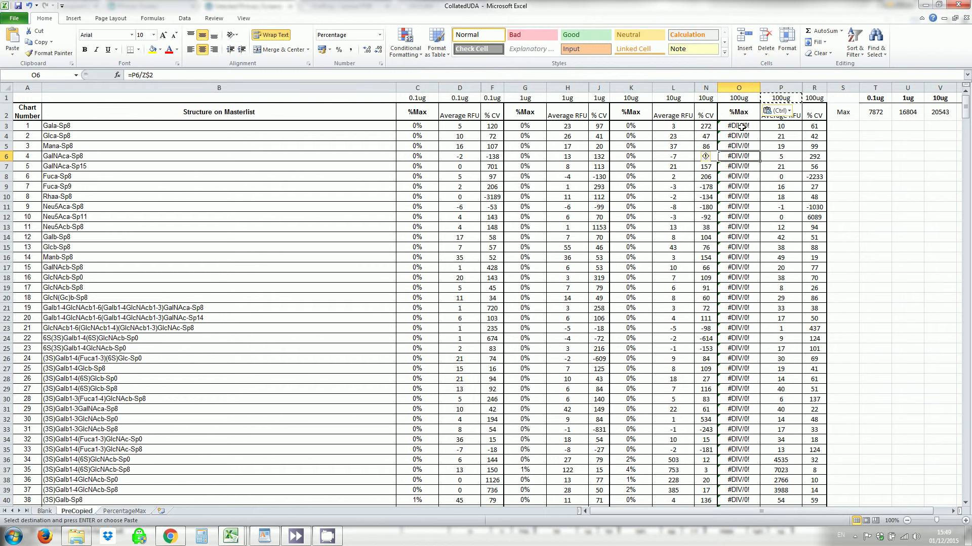
left_click(144, 75)
key("BackSpace")
type("Z")
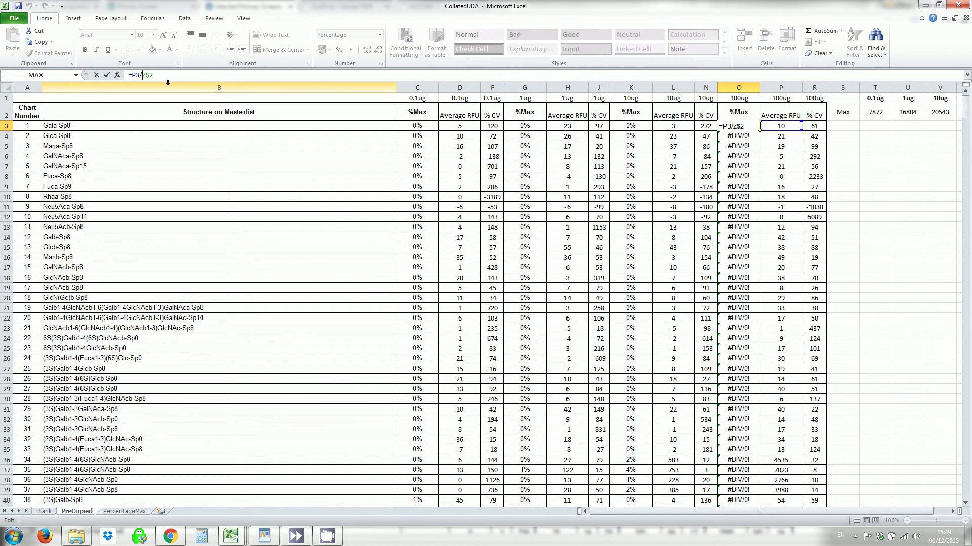
key("Return")
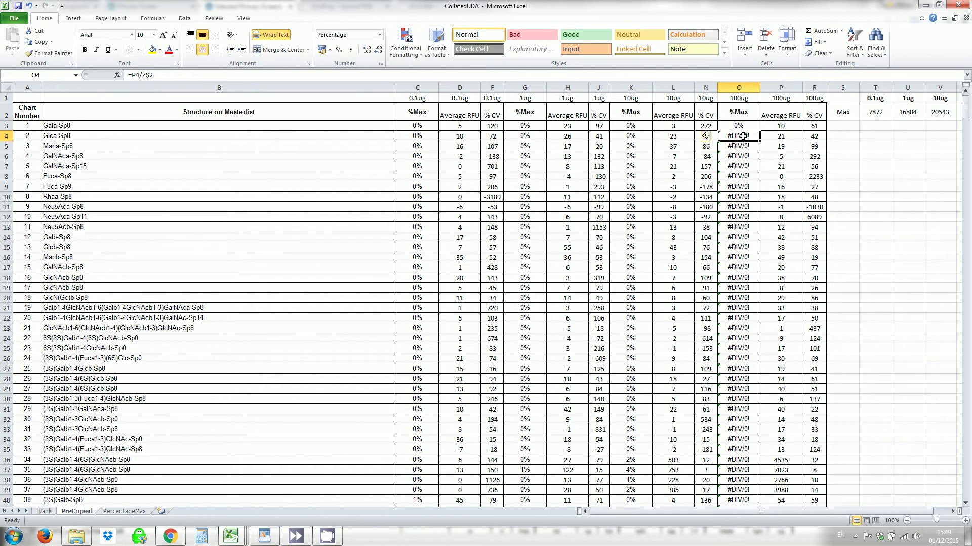
left_click(755, 125)
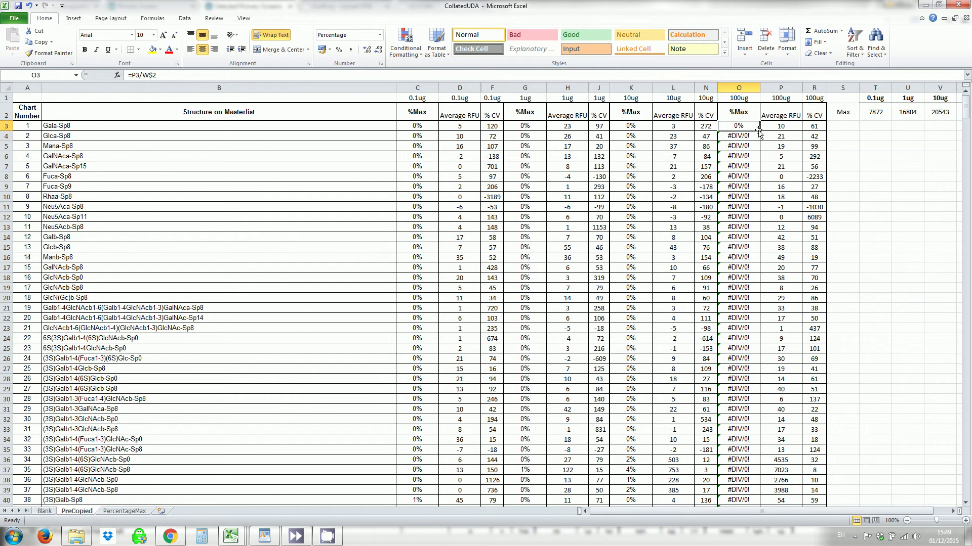
double_click(761, 131)
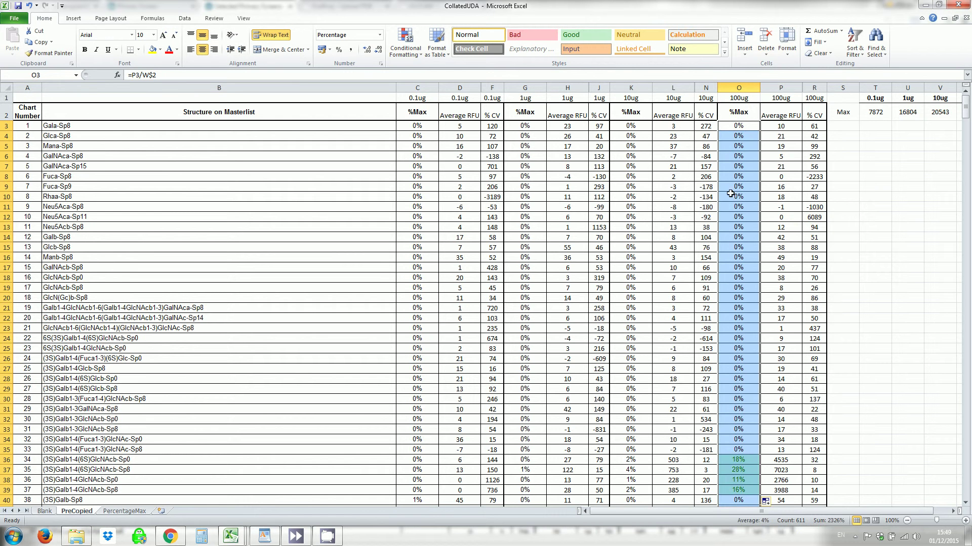
scroll(738, 166, "down", 2)
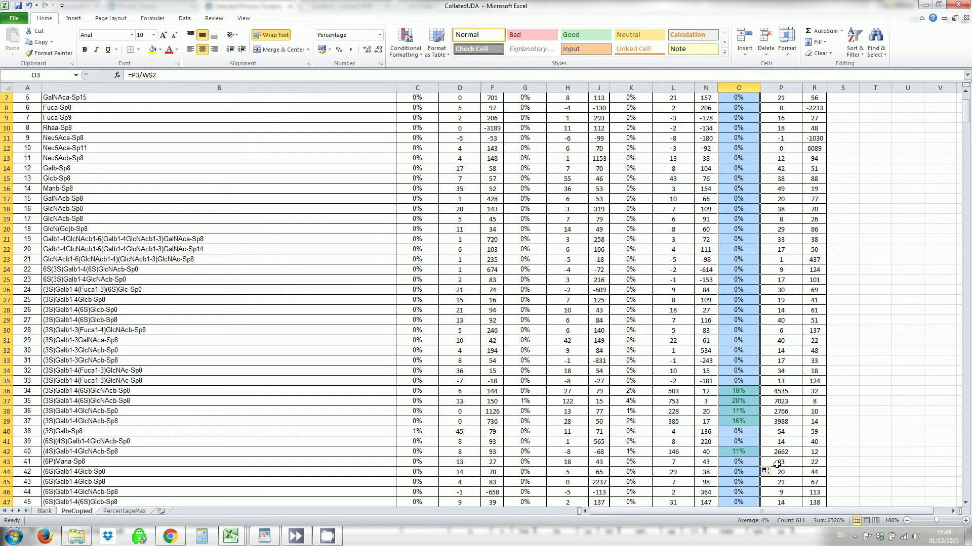
left_click_drag(737, 511, 759, 508)
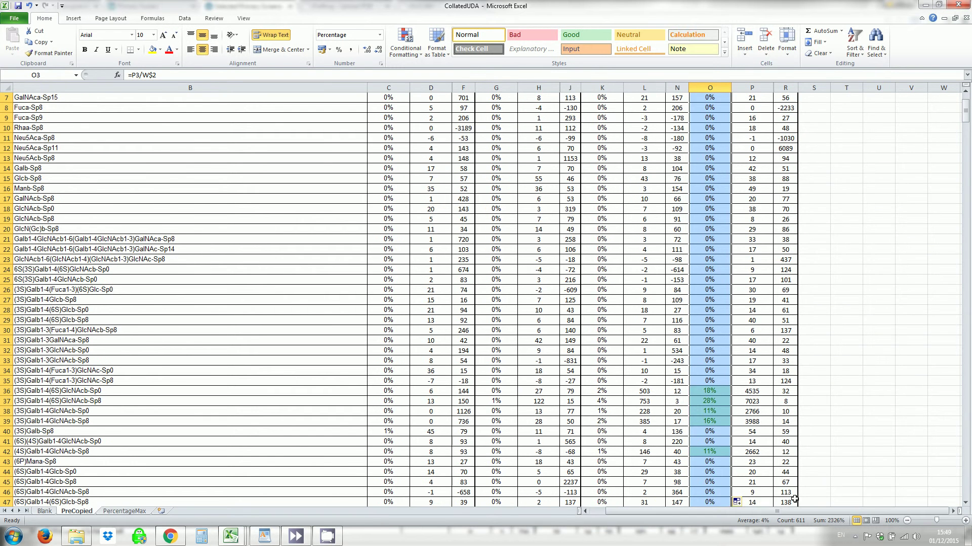
scroll(890, 296, "up", 2)
left_click(942, 112)
left_click(942, 197)
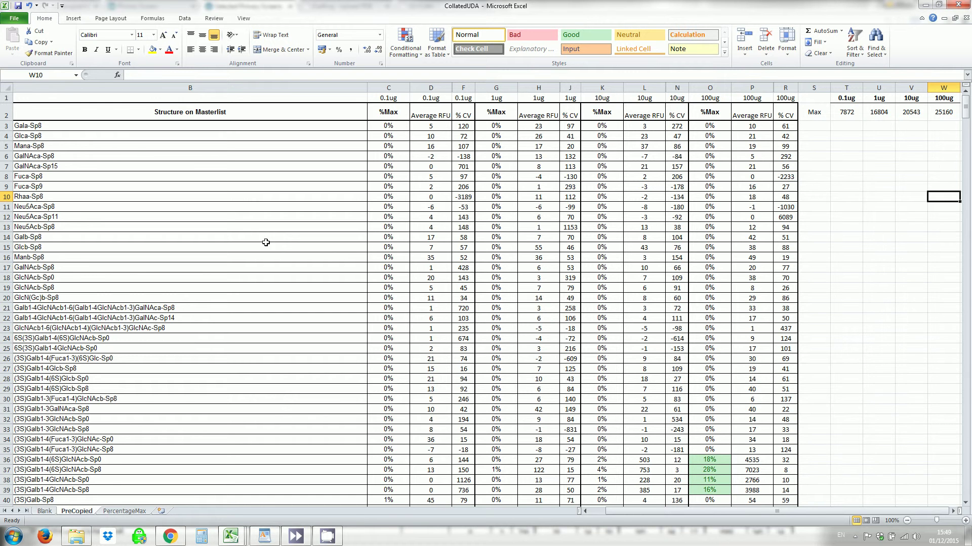
Step: Select the whole data table A3:R613
left_click(584, 511)
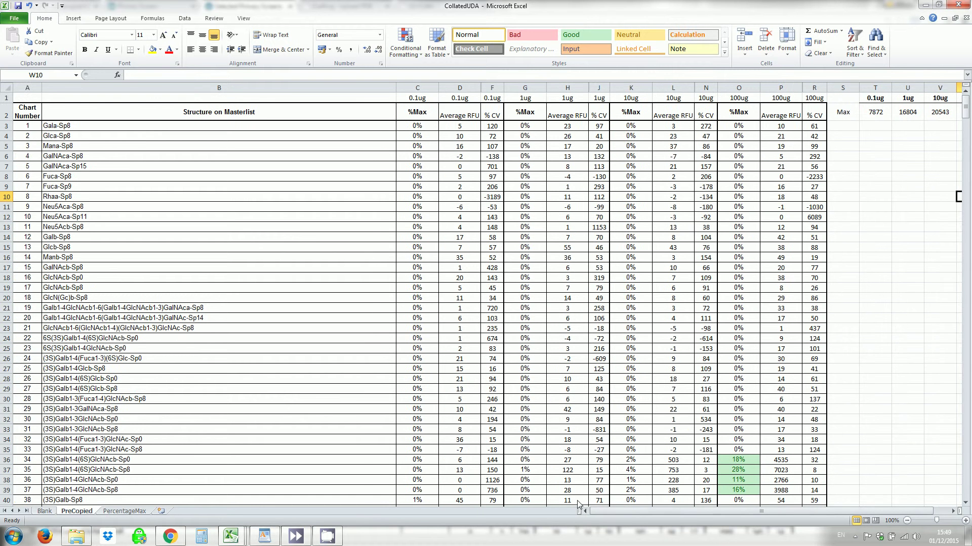
left_click(31, 130)
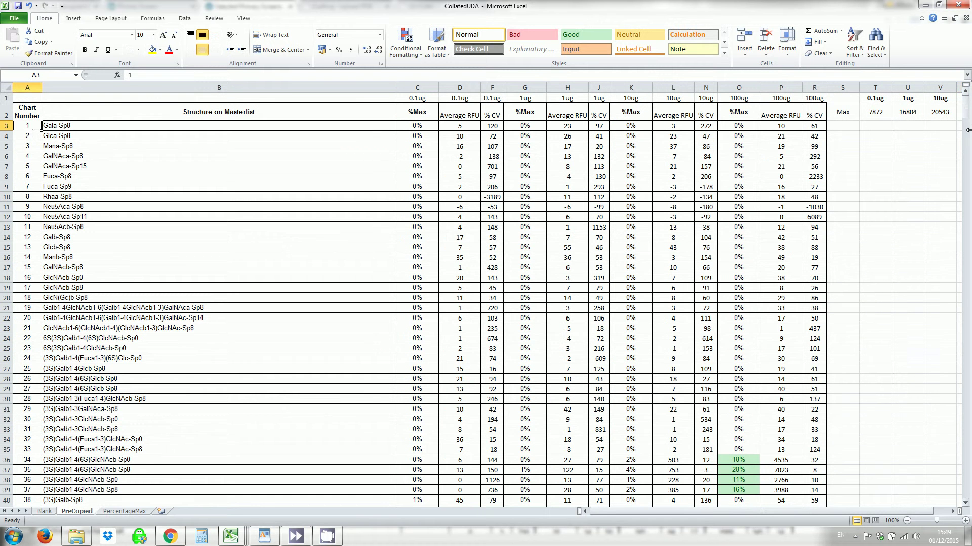
left_click_drag(965, 112, 951, 499)
left_click(816, 265, "shift")
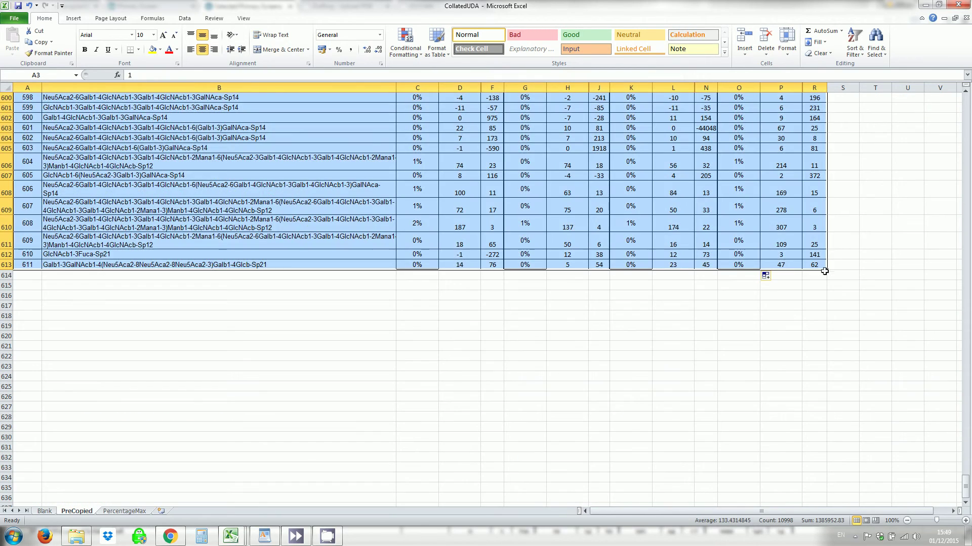
left_click_drag(967, 488, 965, 104)
Step: Sort the table by column C, largest to smallest, treating row 3 as data
left_click(184, 18)
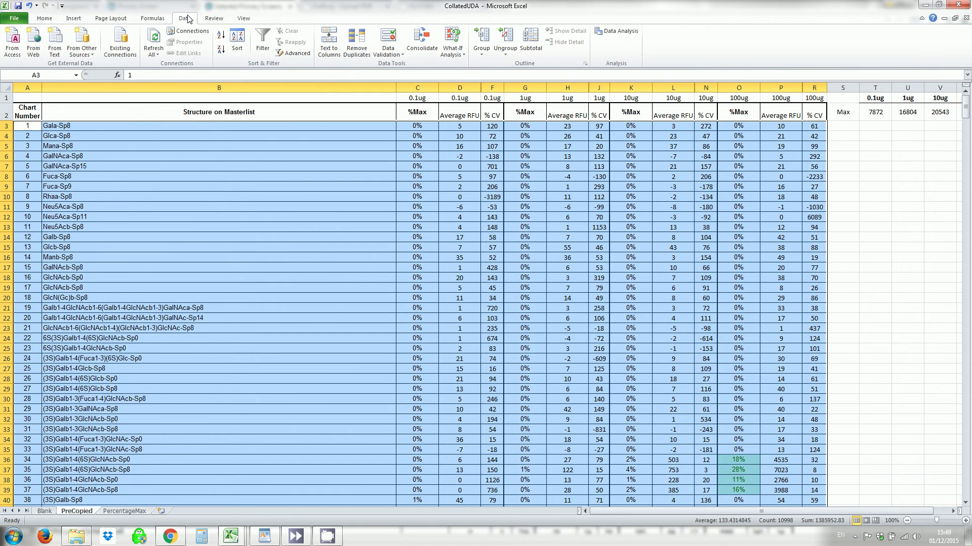
left_click(237, 40)
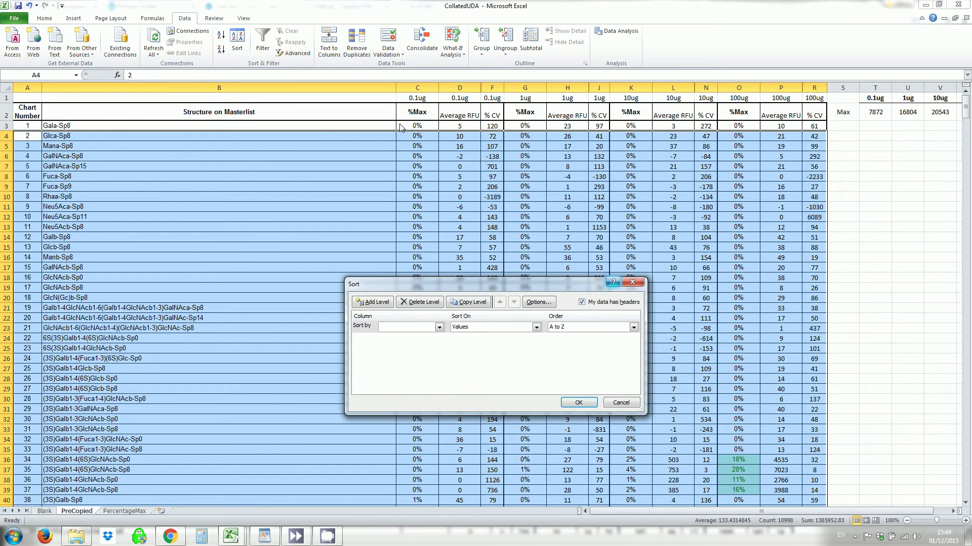
left_click(581, 302)
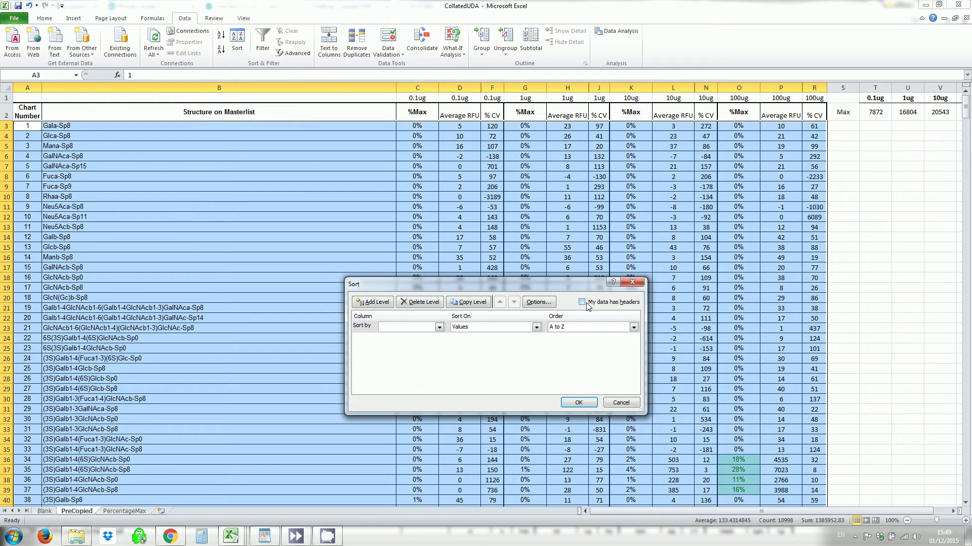
left_click(411, 328)
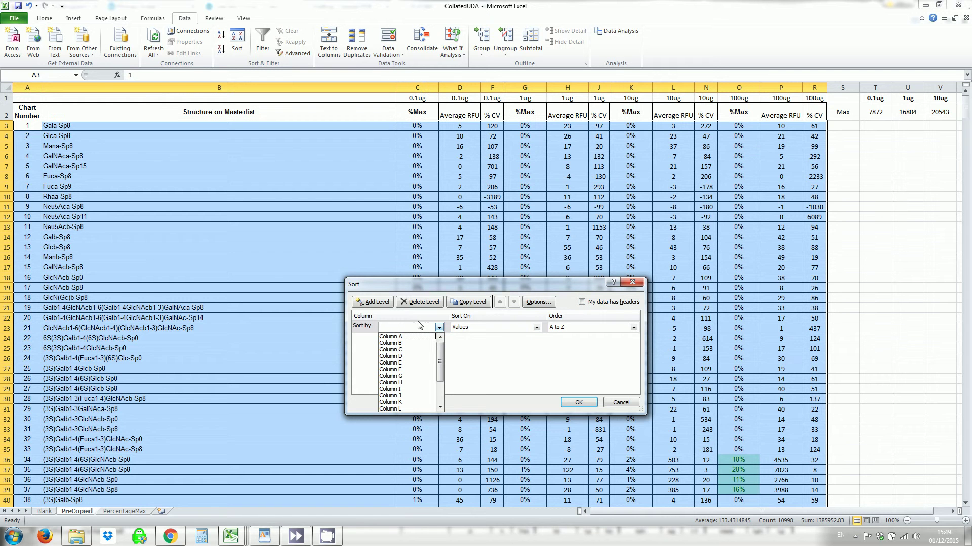
left_click(402, 350)
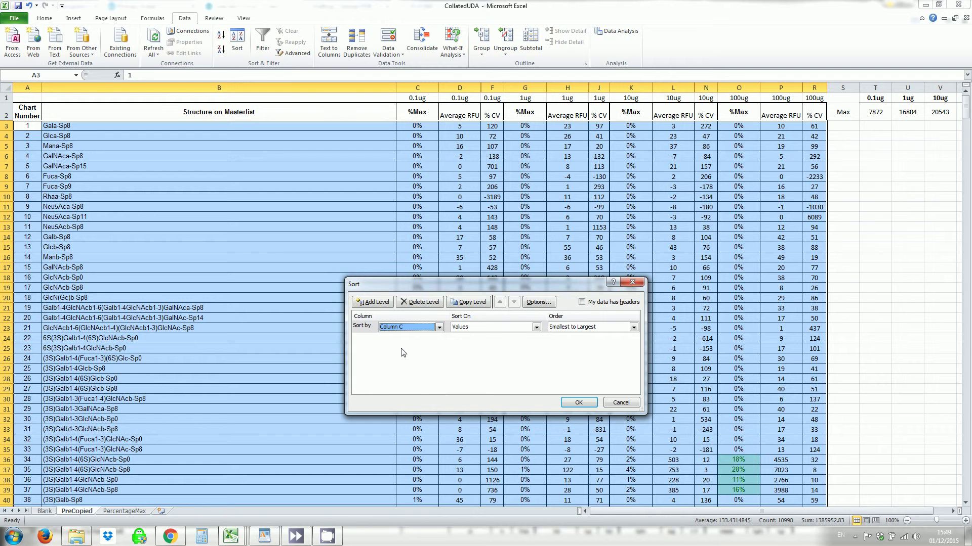
left_click(579, 327)
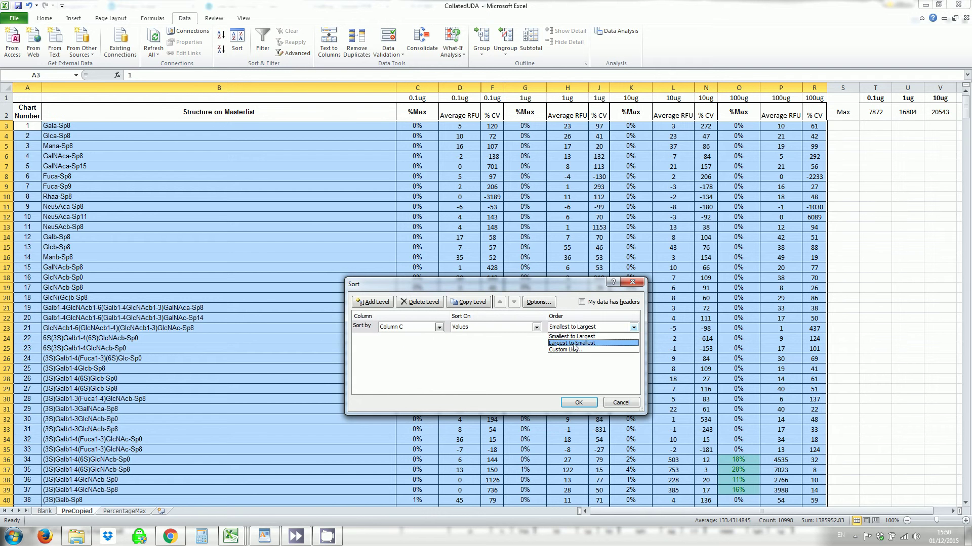
left_click(574, 344)
left_click(579, 403)
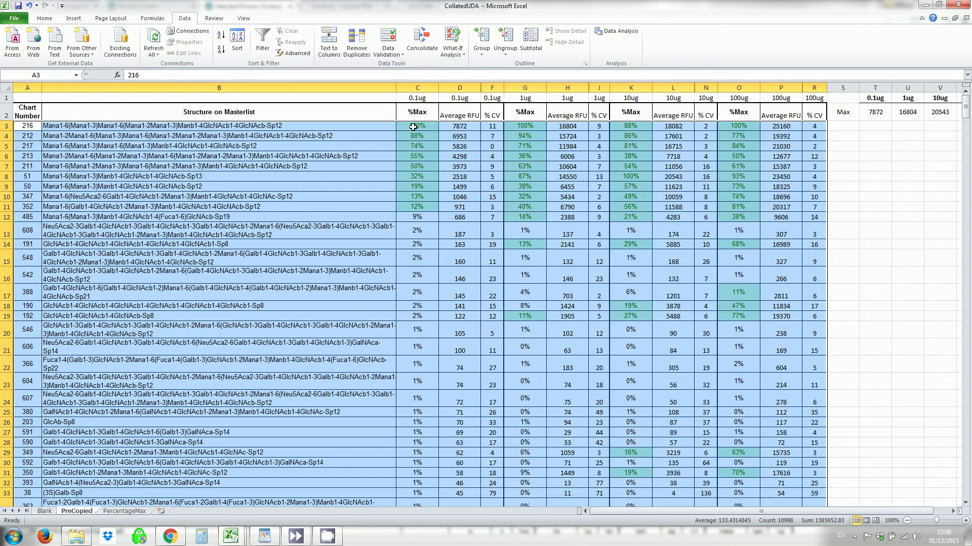
Step: Sort rows 12–613 by the 1ug %Max column G, largest first
left_click(428, 380)
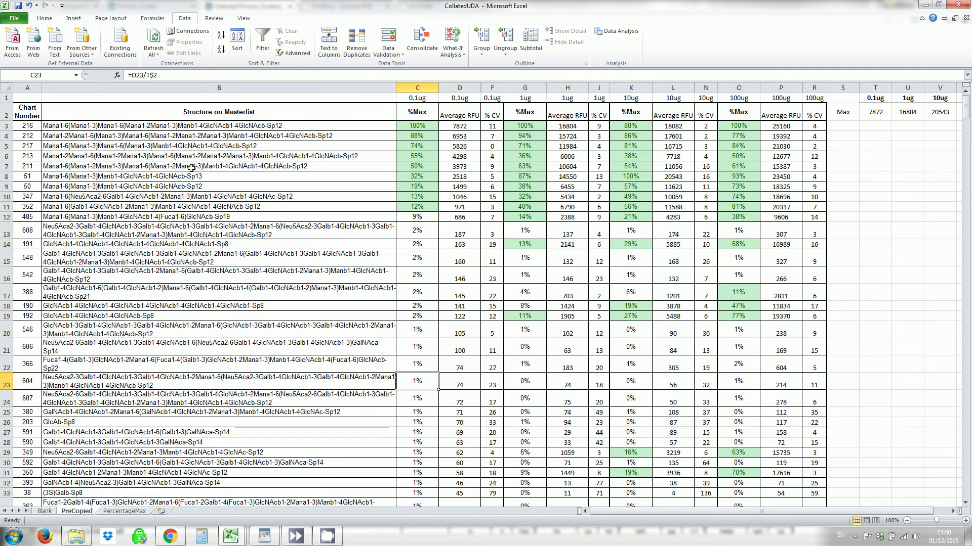
left_click(6, 218)
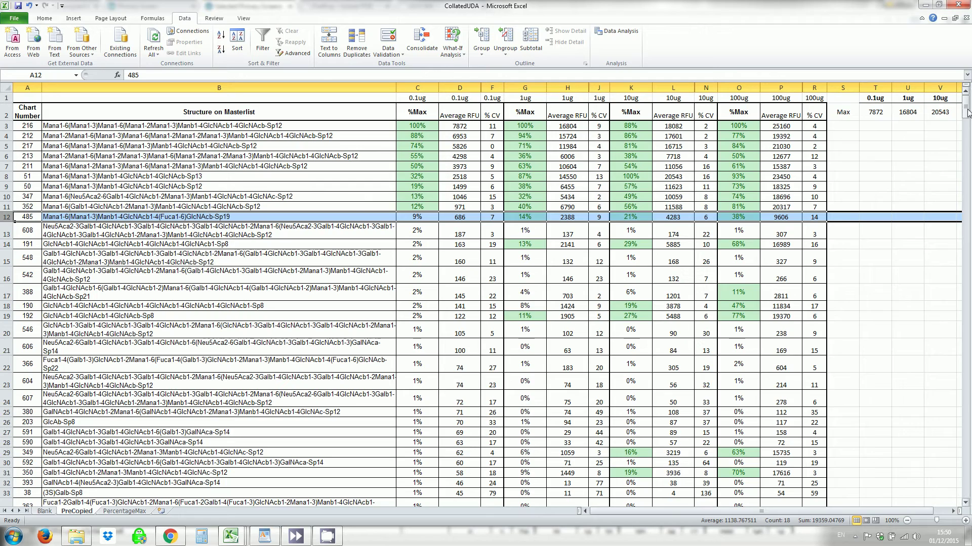
mouse_move(965, 109)
left_mouse_down()
mouse_move(963, 394)
mouse_move(964, 94)
left_mouse_up()
left_click(33, 216)
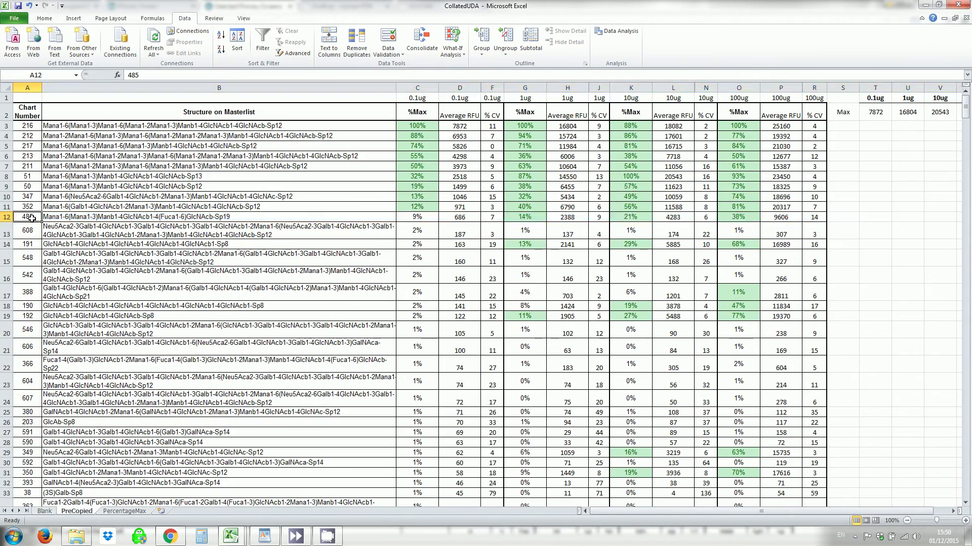
left_click_drag(964, 116, 964, 489)
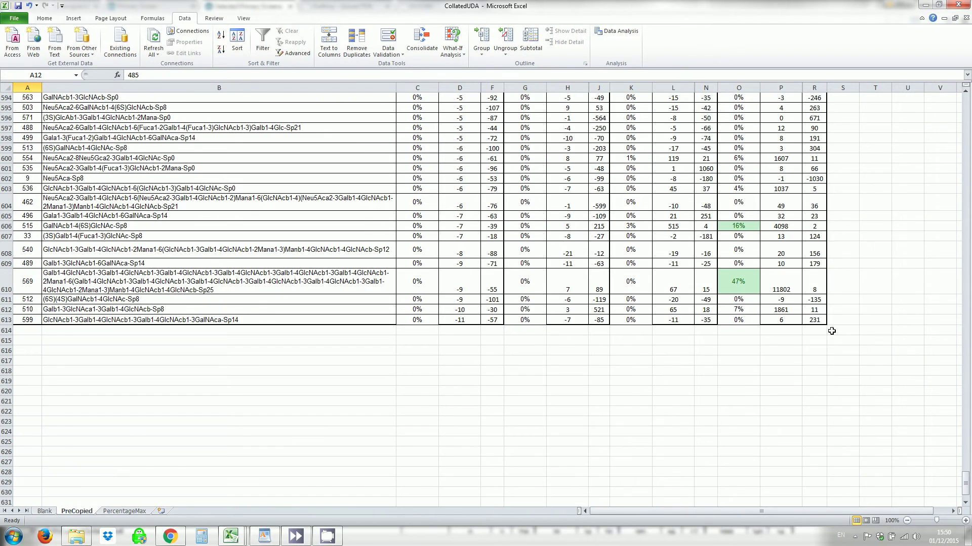
left_click(816, 320, "shift")
left_click_drag(964, 481, 965, 104)
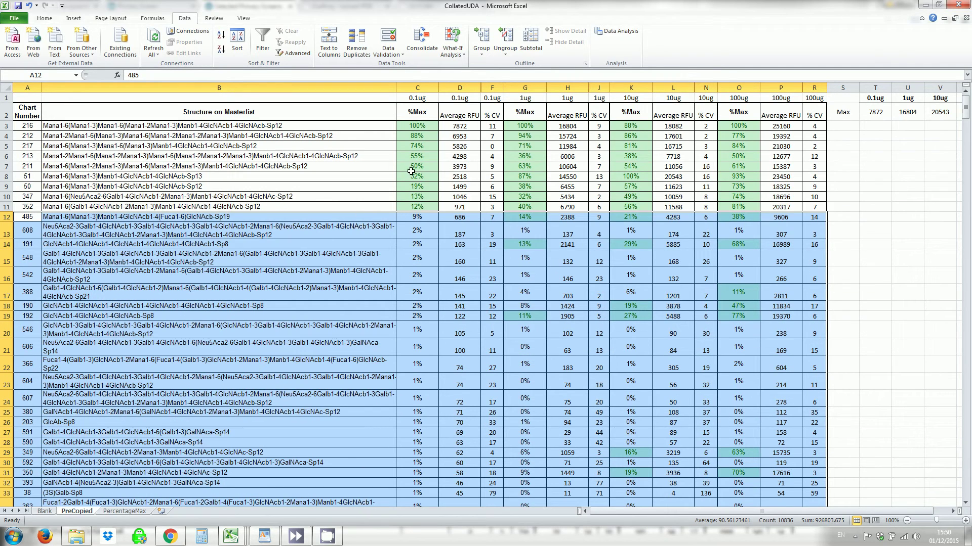
left_click(237, 41)
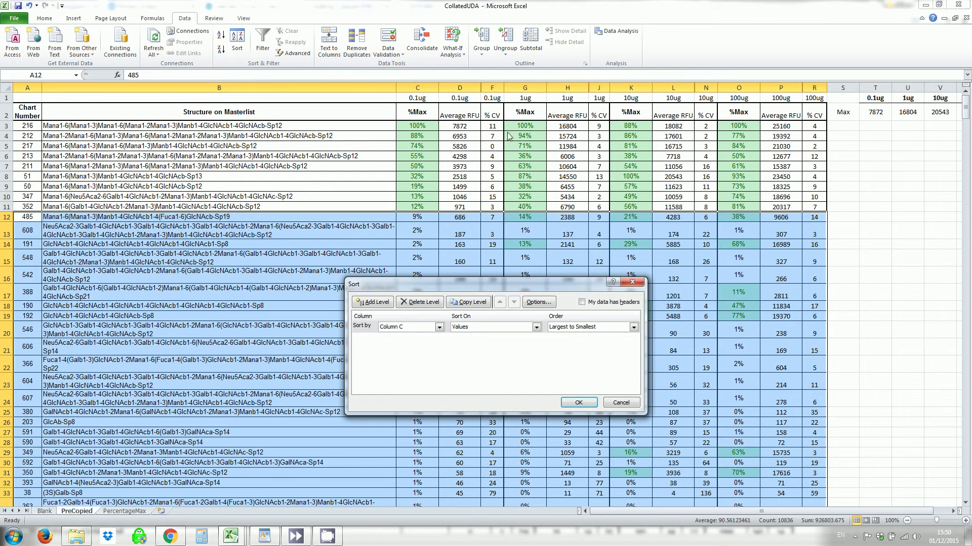
left_click(424, 326)
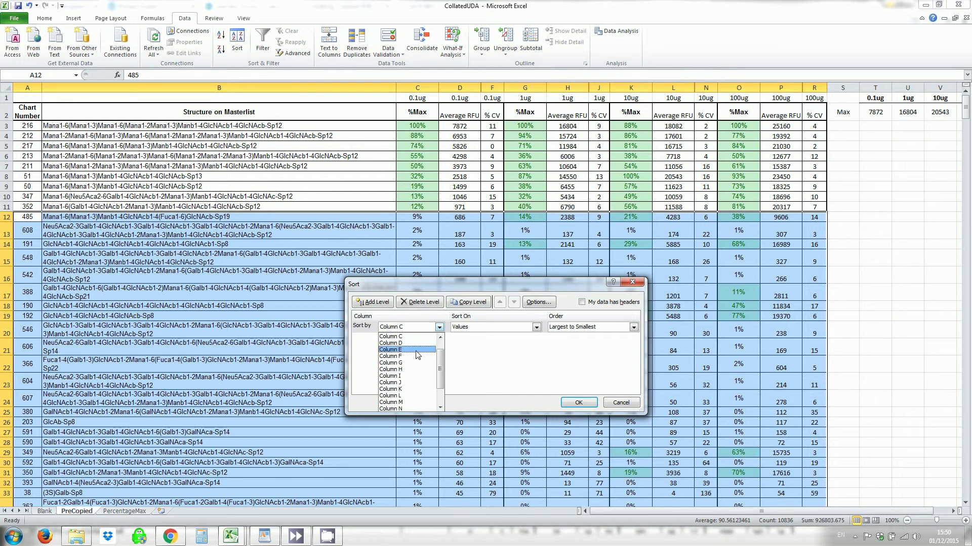
left_click(411, 366)
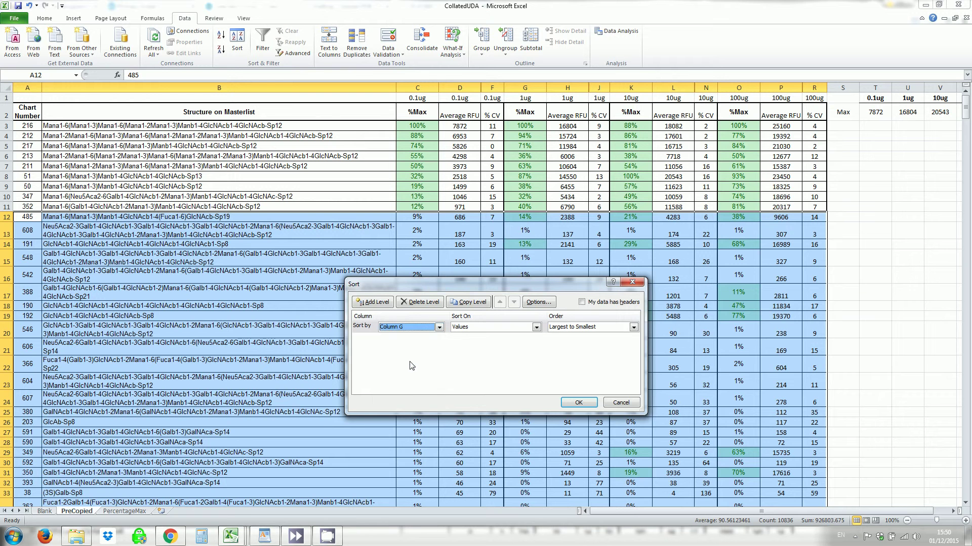
left_click(570, 405)
left_click(528, 247)
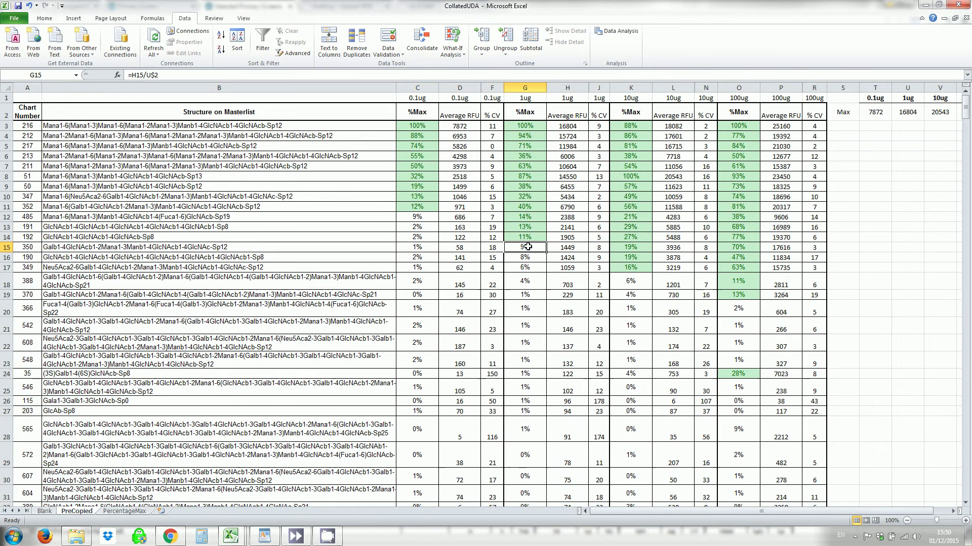
Step: Sort rows 15–613 by the 10ug %Max column K, largest first
left_click(29, 248)
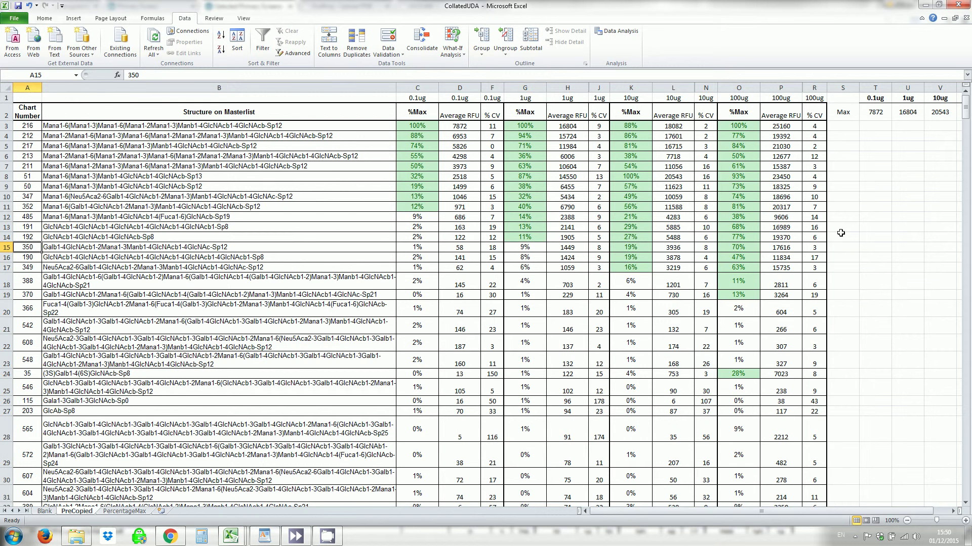
left_click_drag(967, 116, 967, 484)
key("ctrl+shift+End")
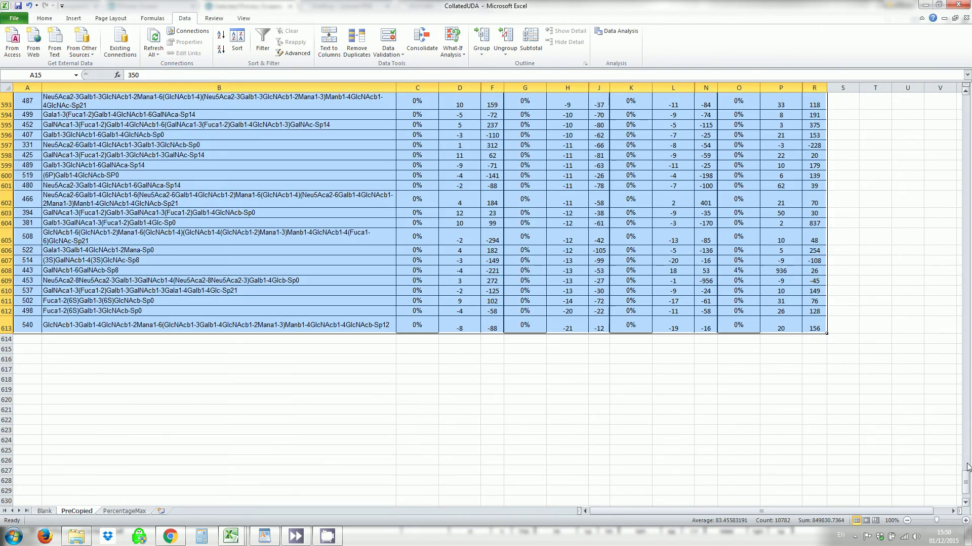
left_click(237, 40)
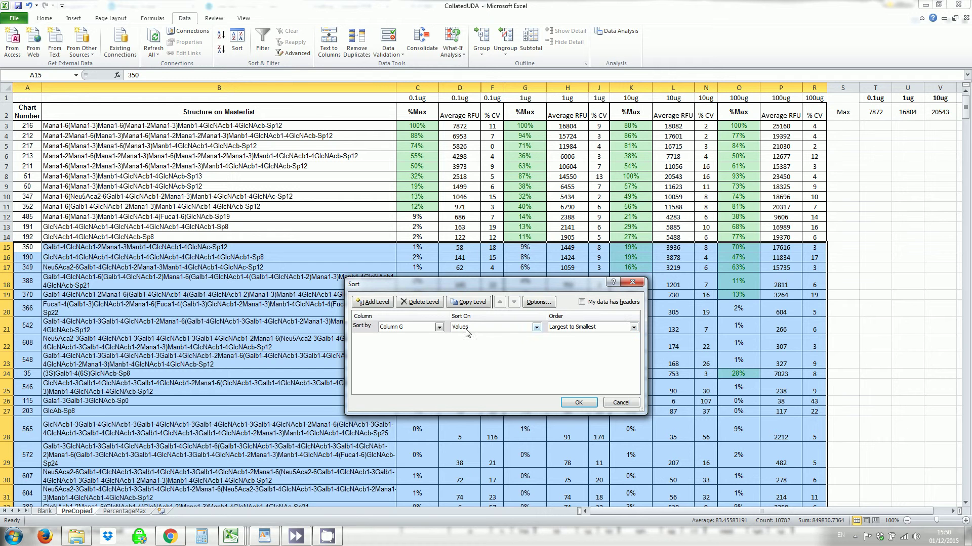
left_click(429, 327)
left_click(419, 362)
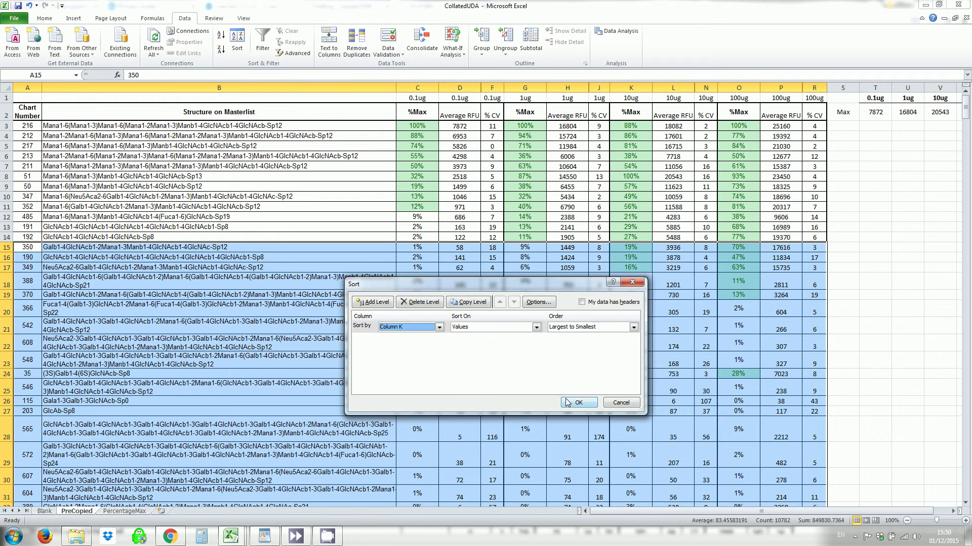
left_click(579, 402)
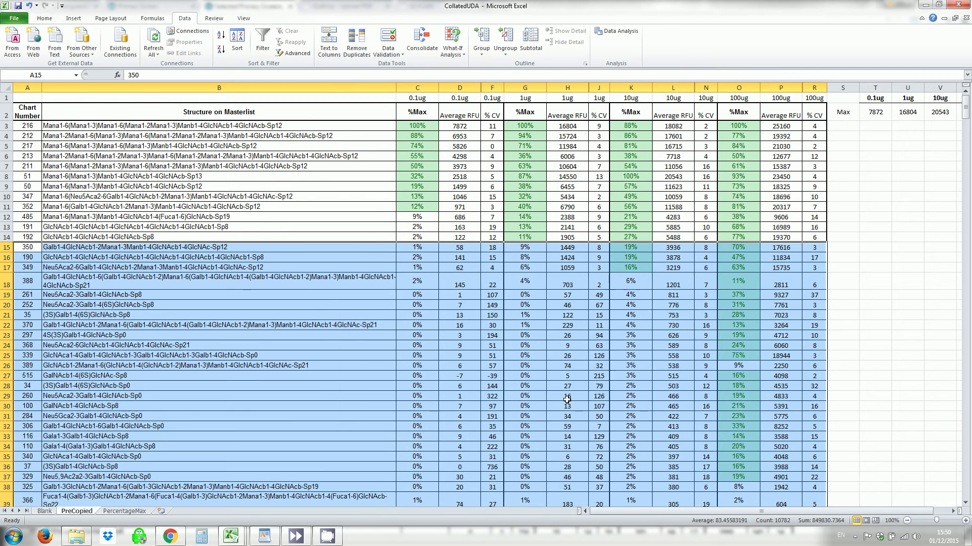
Step: Sort rows 18–613 by the 100ug %Max column O, largest first
left_click(27, 282)
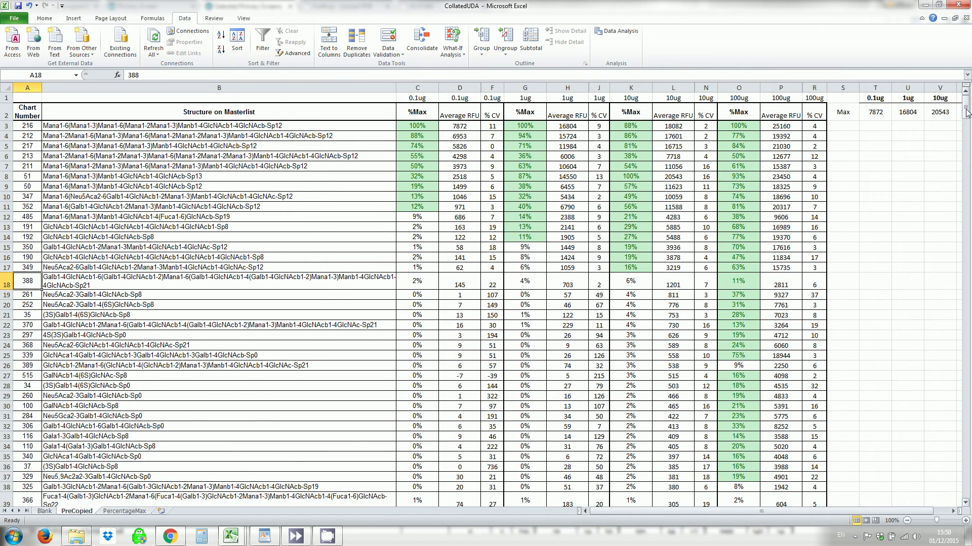
left_click_drag(965, 112, 962, 493)
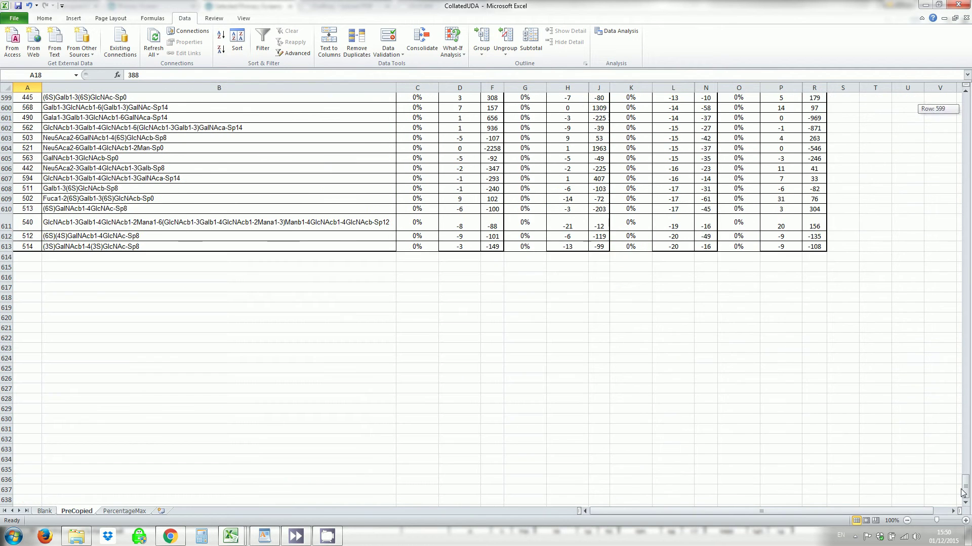
left_click(810, 243, "shift")
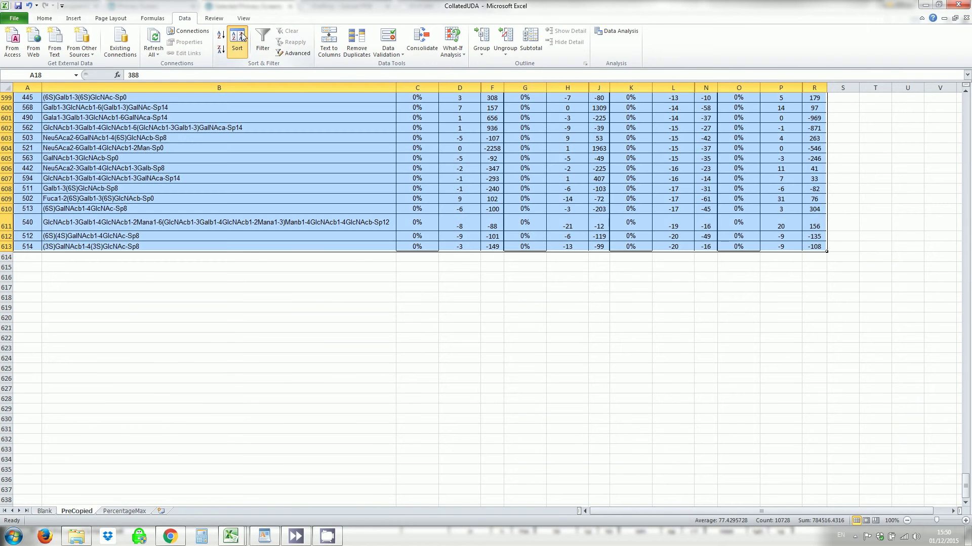
left_click(237, 40)
left_click(394, 328)
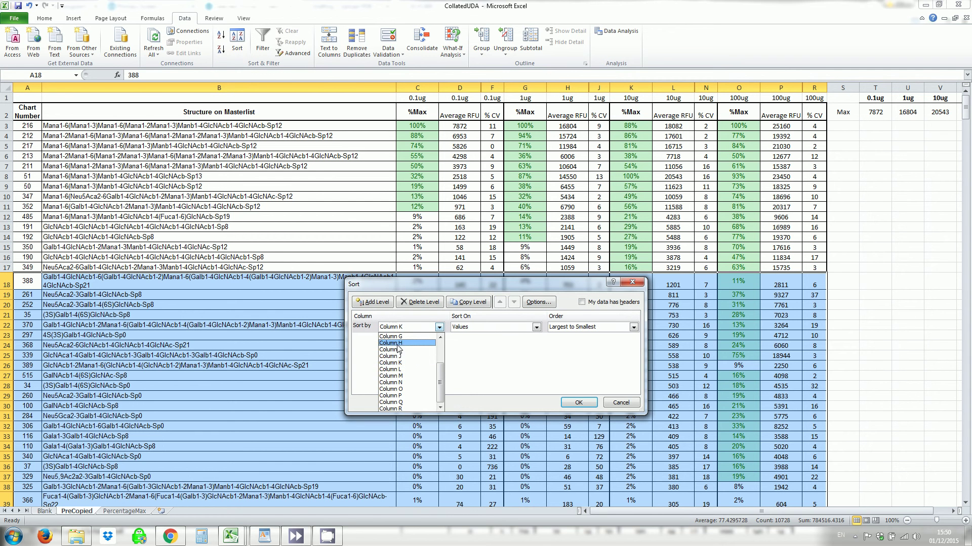
left_click(404, 394)
left_click(578, 403)
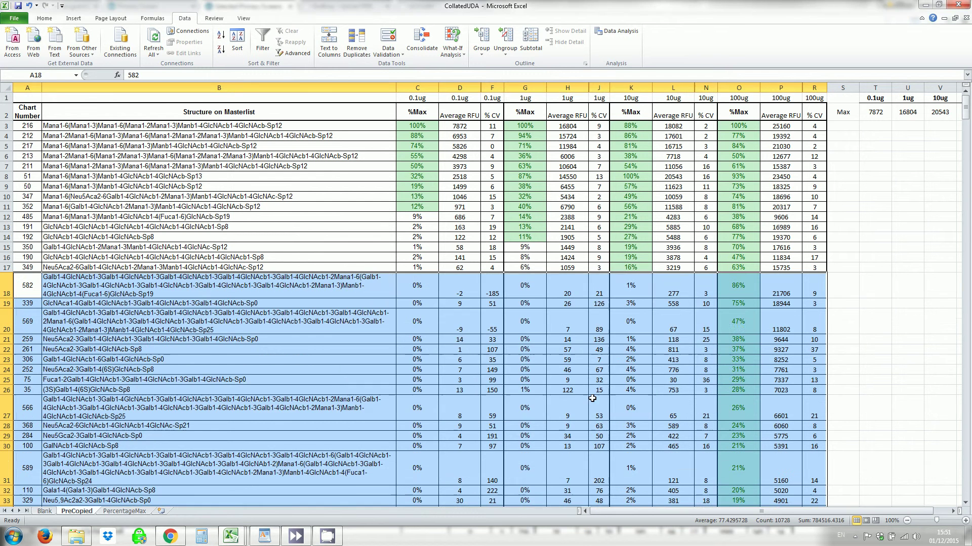
left_click(858, 317)
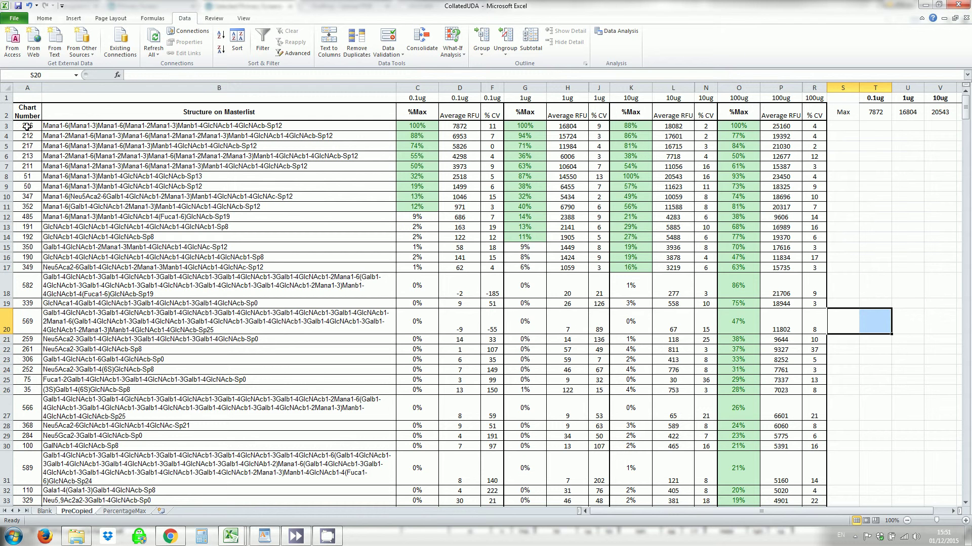
left_click_drag(27, 126, 813, 211)
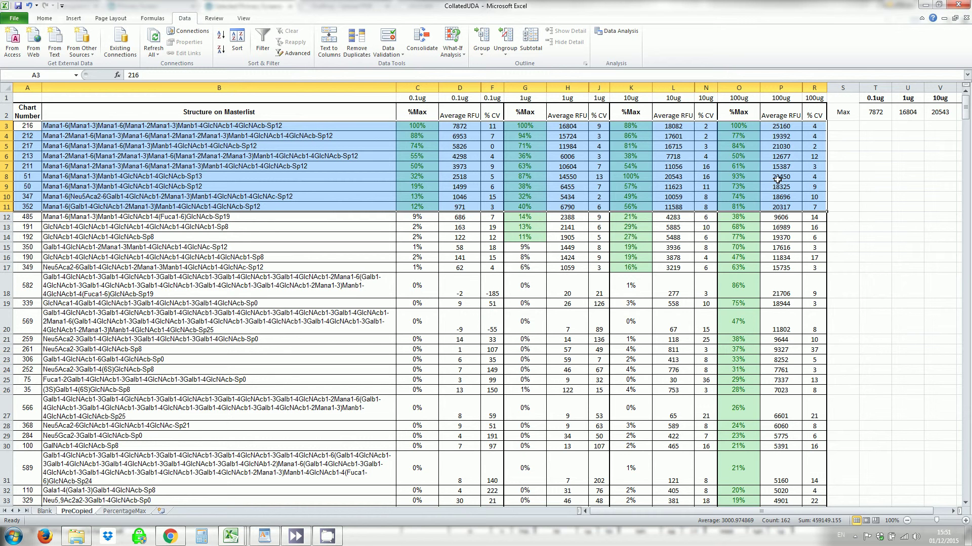
Step: Fill chart-number cells A3:A11 blue
left_click(27, 126)
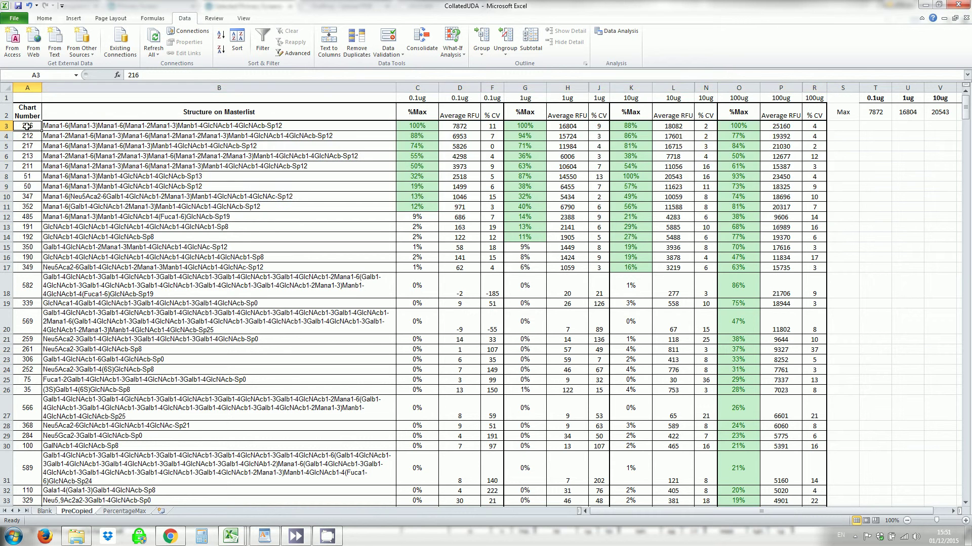
left_click(33, 217, "shift")
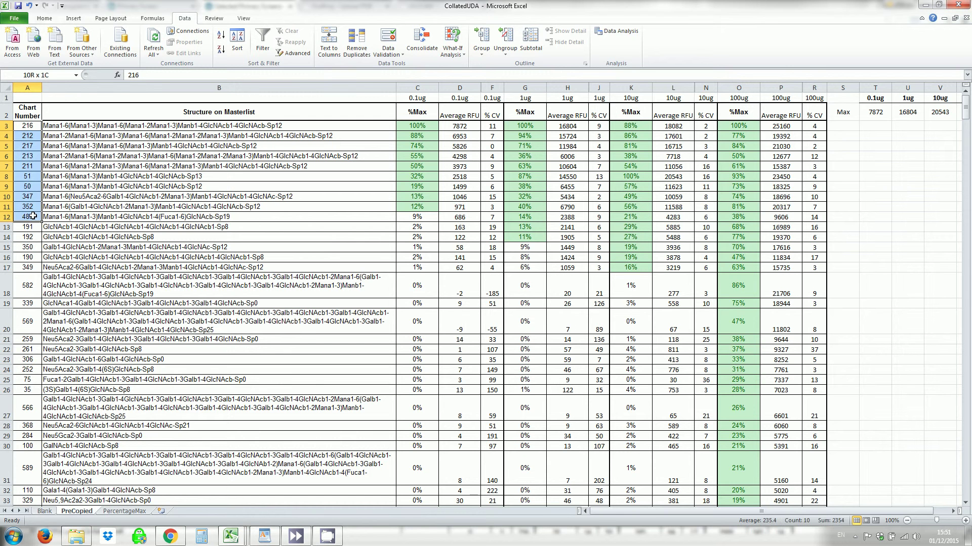
left_click_drag(33, 216, 31, 207)
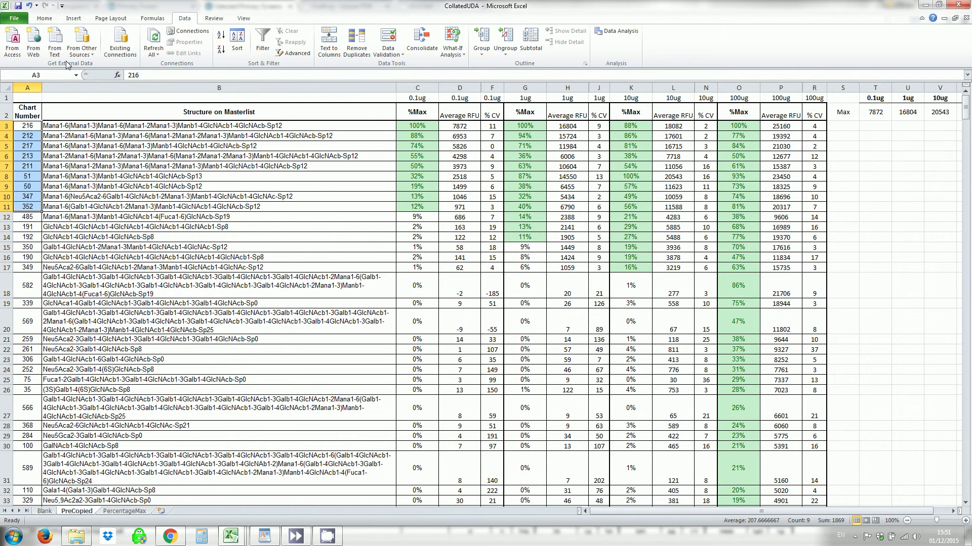
left_click(44, 19)
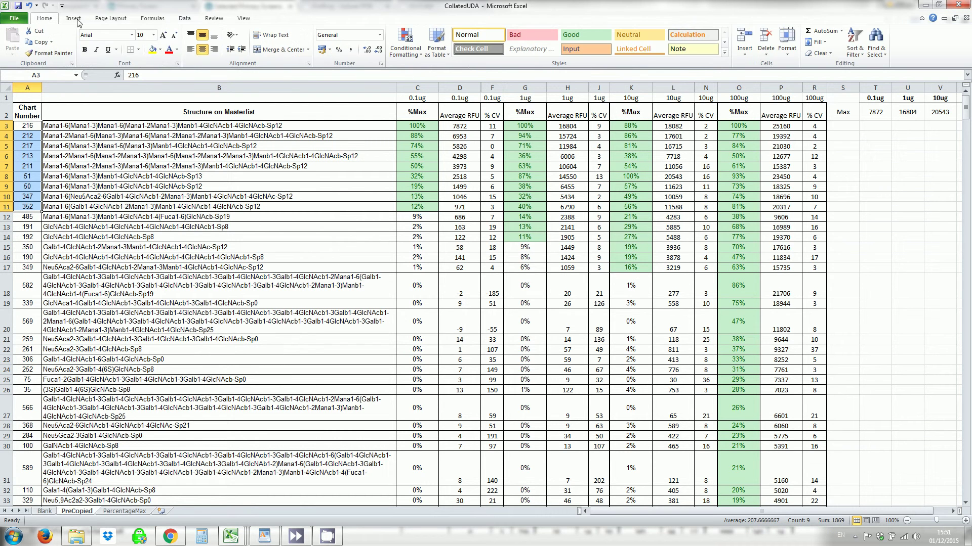
left_click(161, 51)
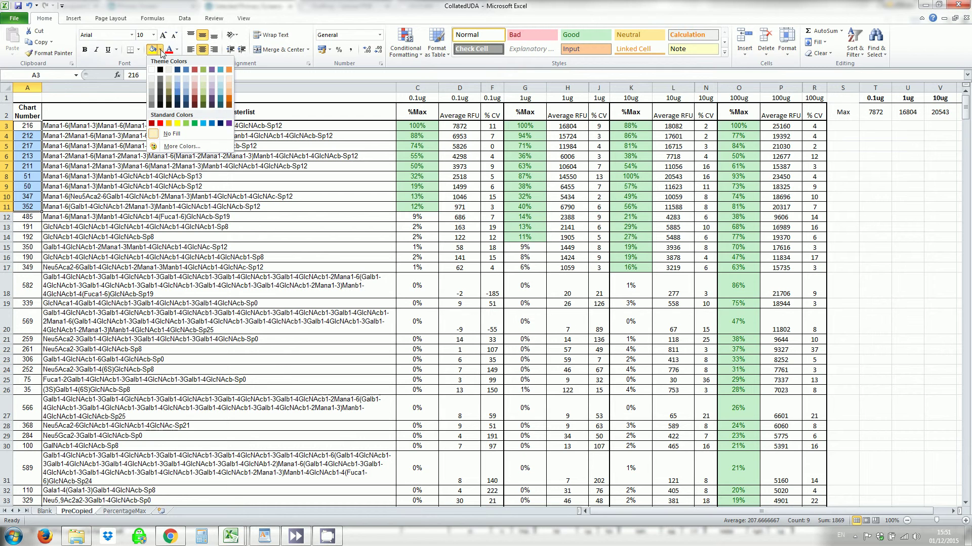
left_click(177, 94)
left_click(88, 176)
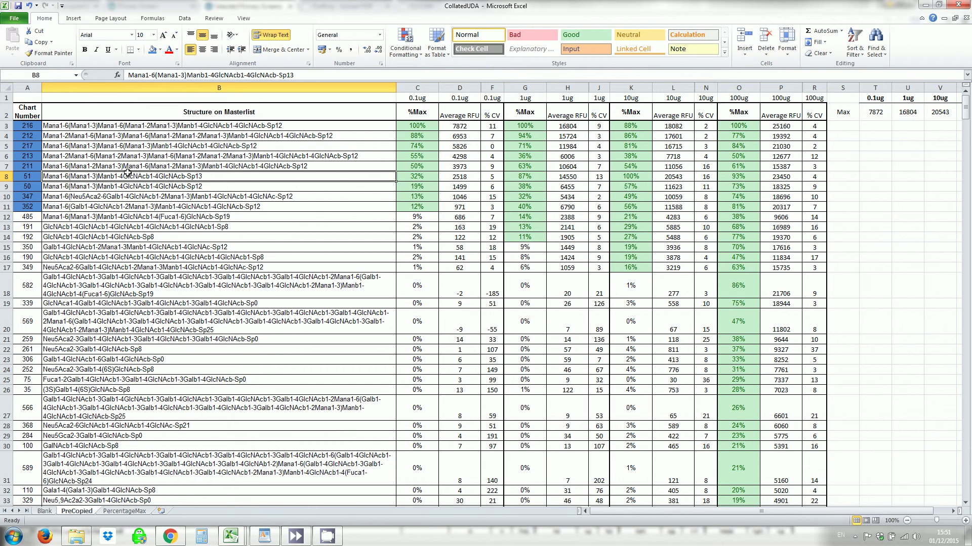
Step: After checking the 100ug %Max value in O19, fill chart numbers A12:A19 blue
left_click(31, 218)
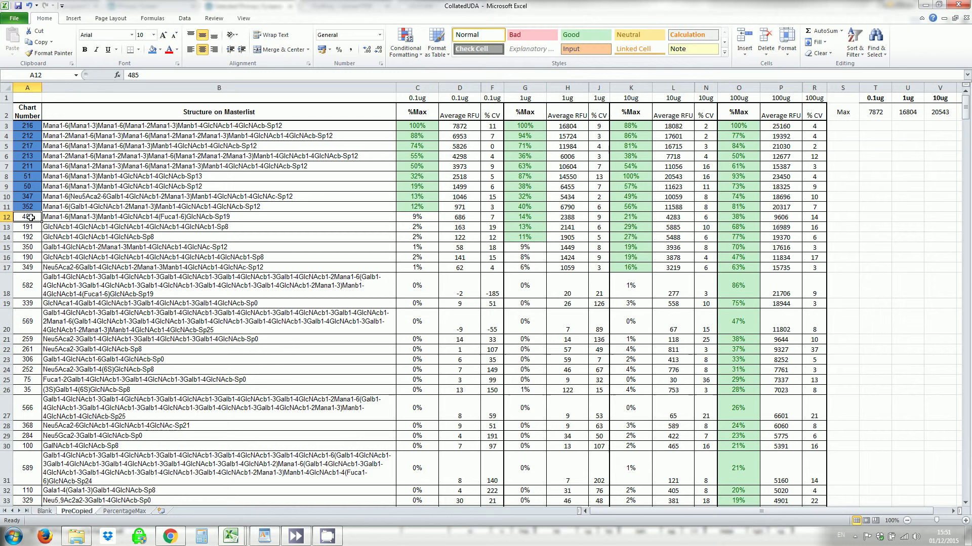
left_click(734, 303)
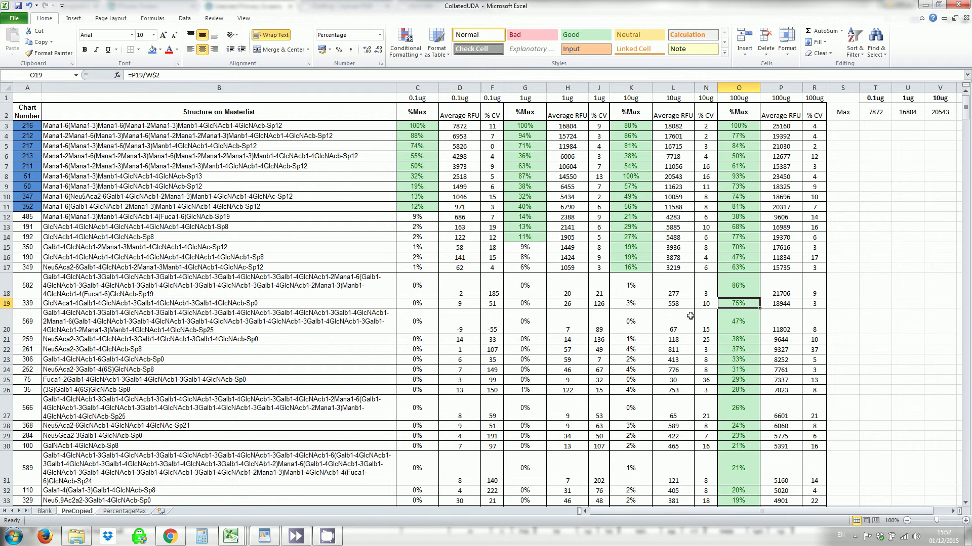
left_click(34, 304)
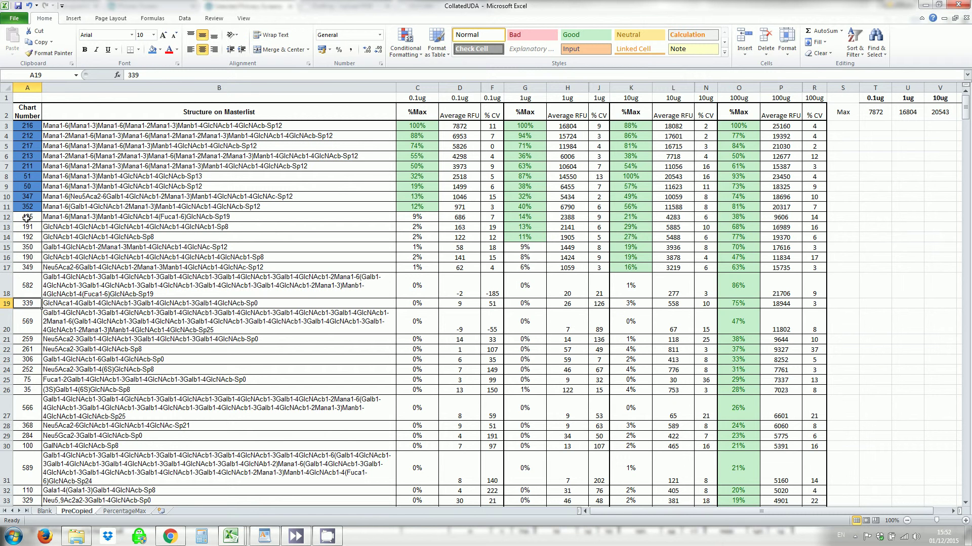
left_click(26, 218, "shift")
left_click(160, 50)
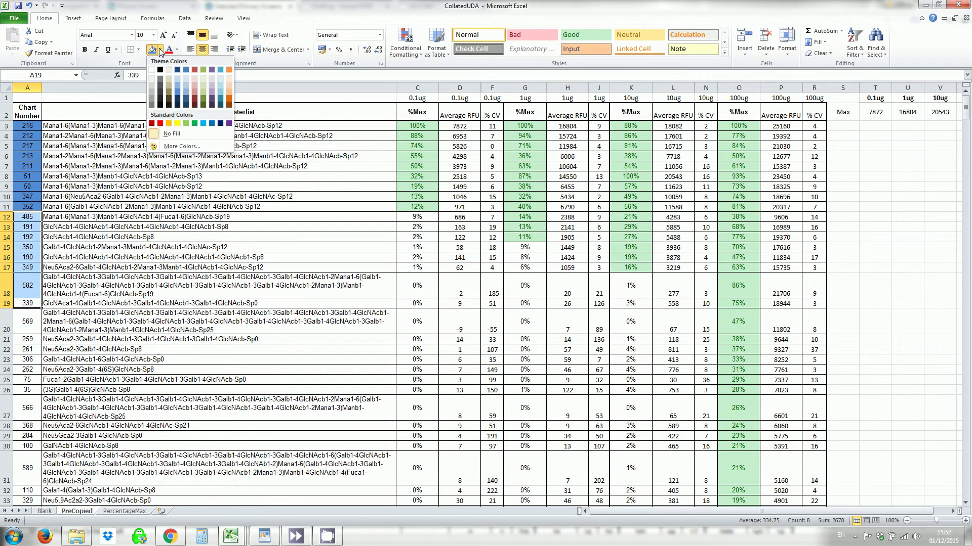
left_click(175, 77)
left_click(172, 227)
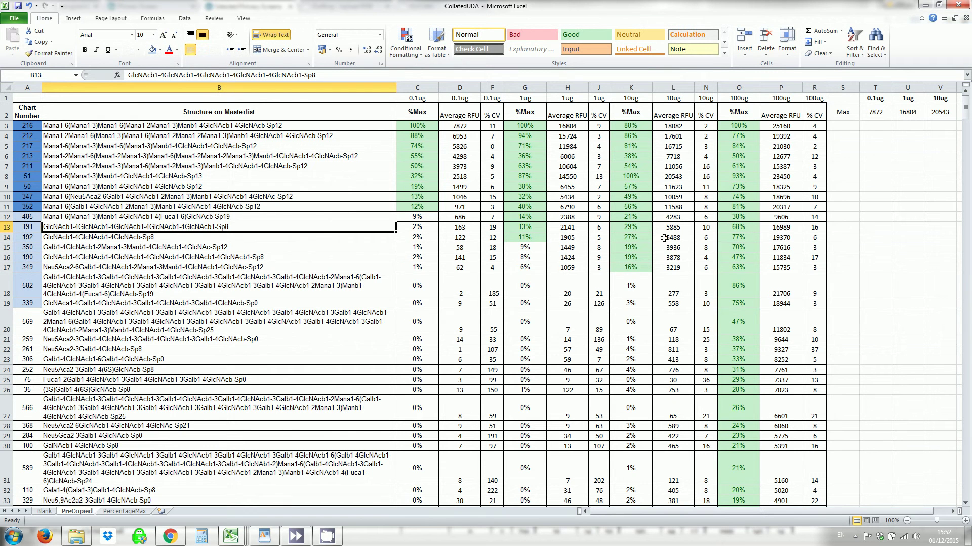
Step: Compare the %Max formulas in C11 and C12, then in O19 and O20
left_click(423, 218)
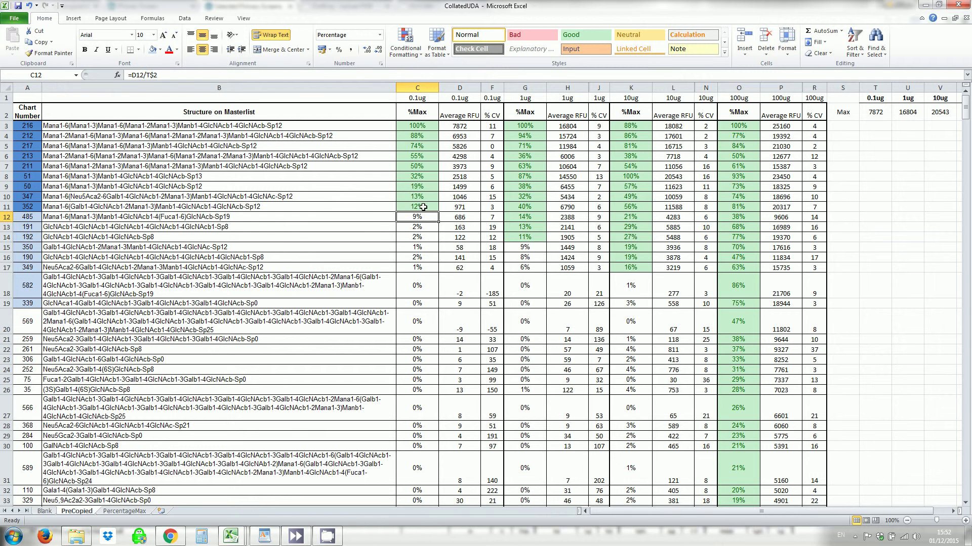
left_click(423, 206)
key("Return")
left_click(427, 207)
key("Return")
left_click(432, 209)
key("Return")
left_click(430, 207)
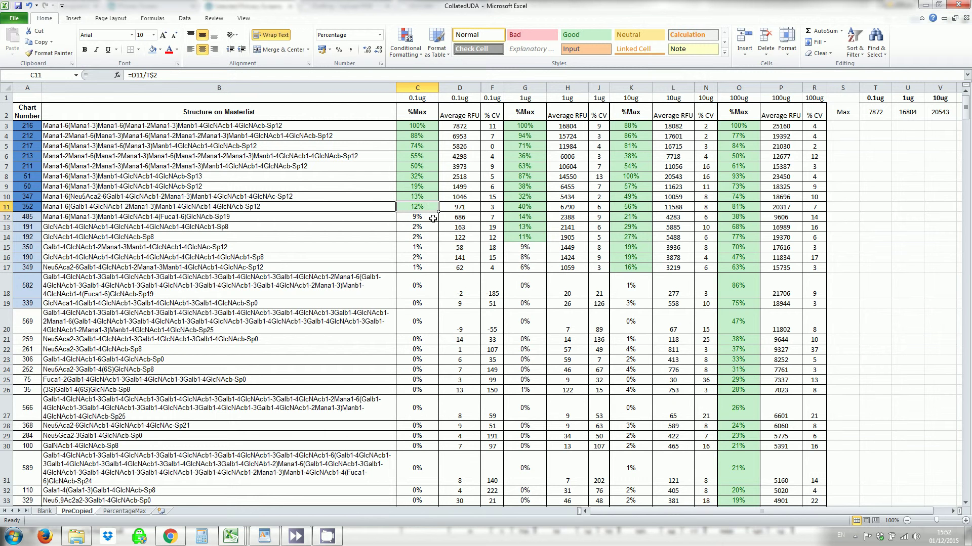
left_click(742, 303)
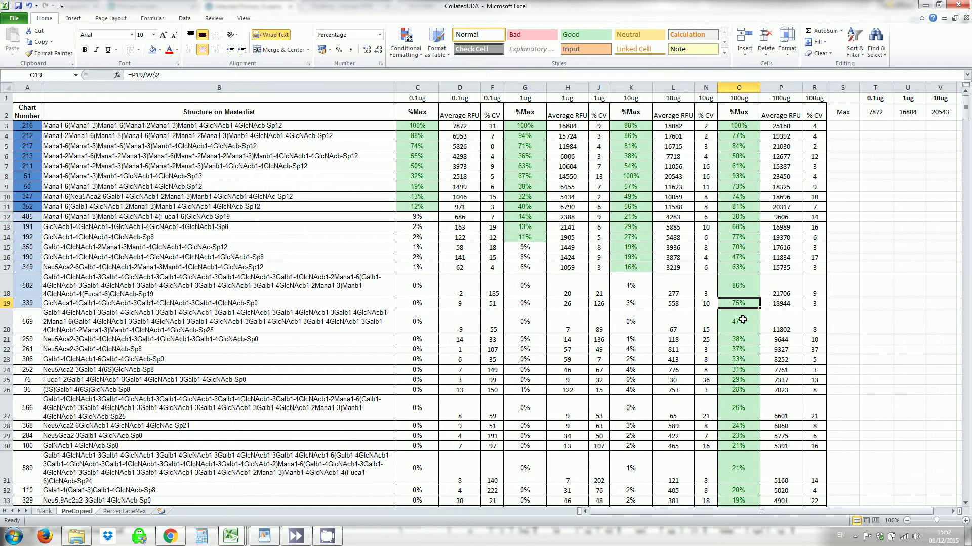
left_click(741, 320)
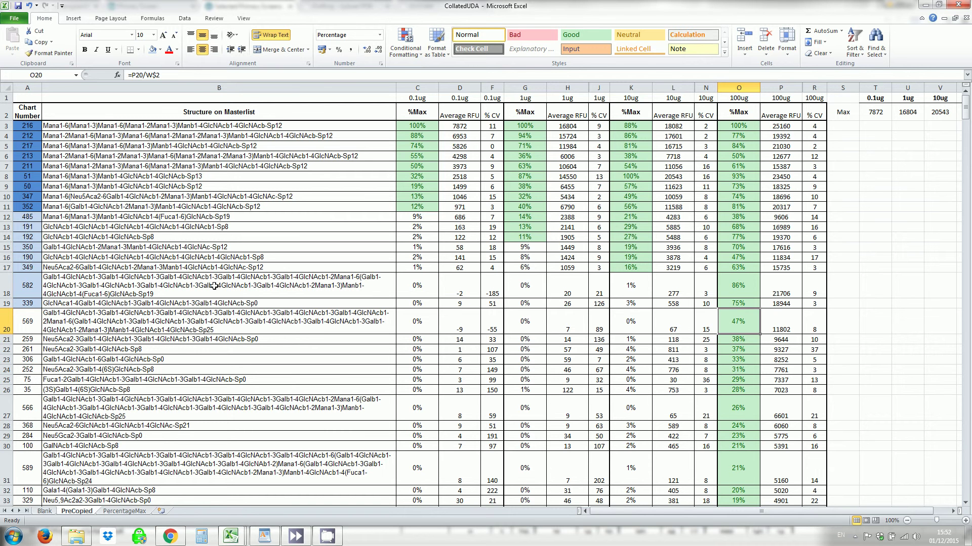
Step: Copy chart numbers A3:A19 and switch to the experimental-binders WordPad document
left_click(33, 126)
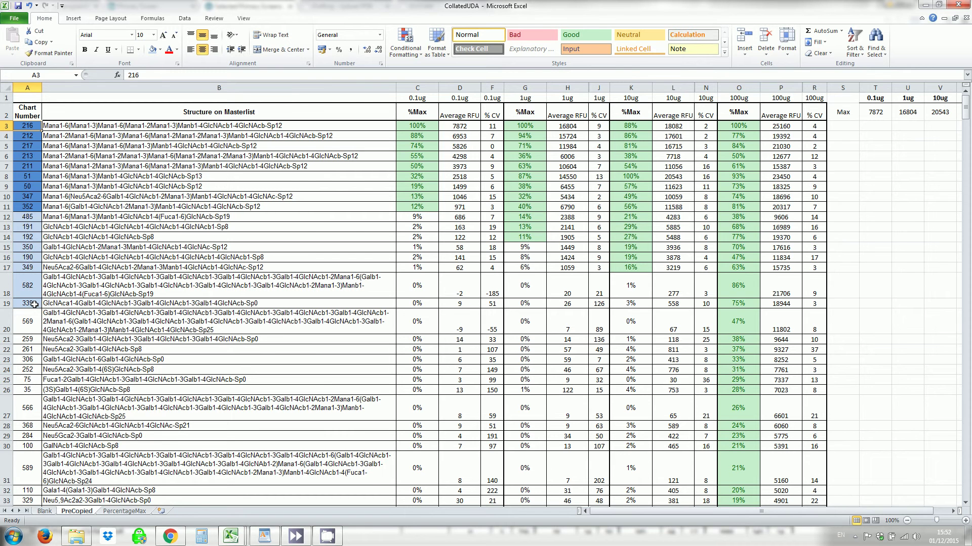
left_click_drag(34, 304, 35, 304)
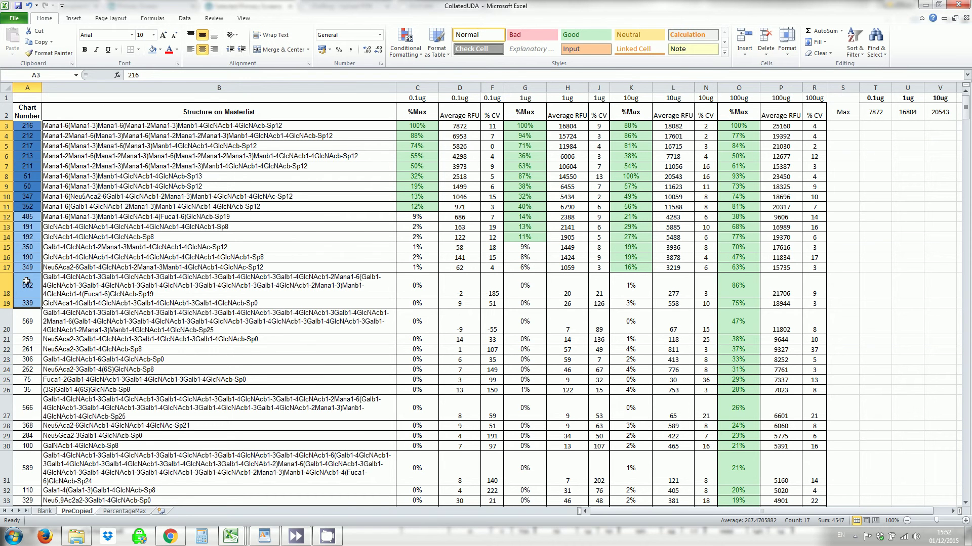
key("ctrl+c")
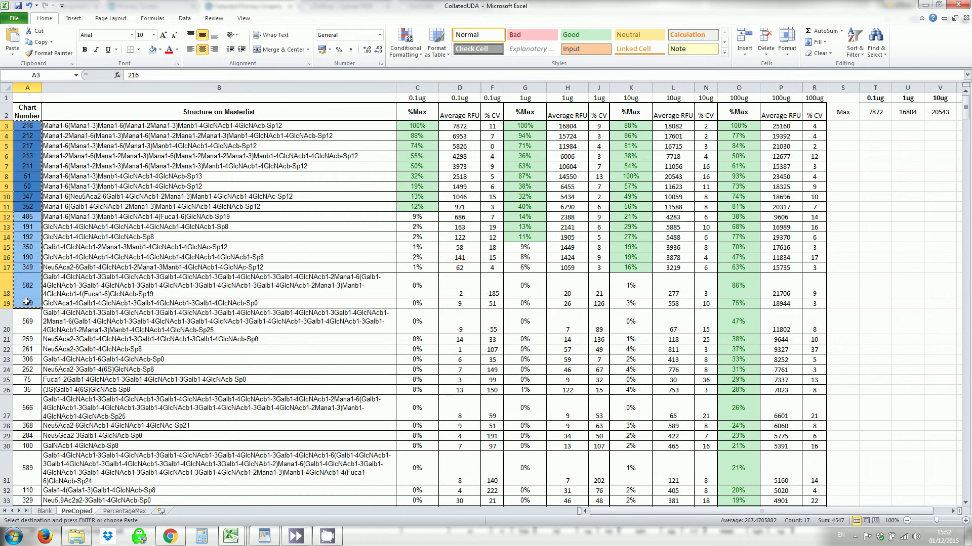
left_click(264, 536)
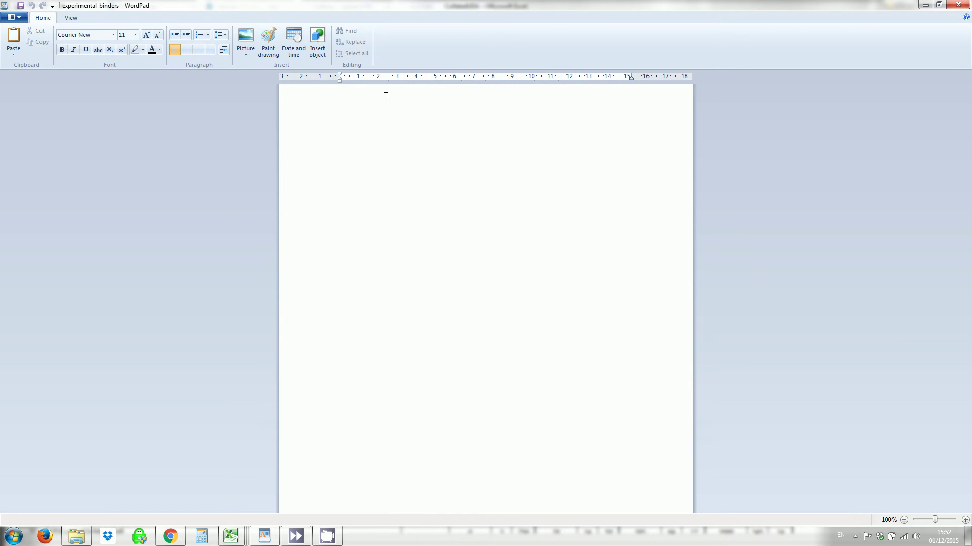
Step: Paste the 17 chart numbers into experimental-binders as unformatted text, then close WordPad
key("ctrl+v")
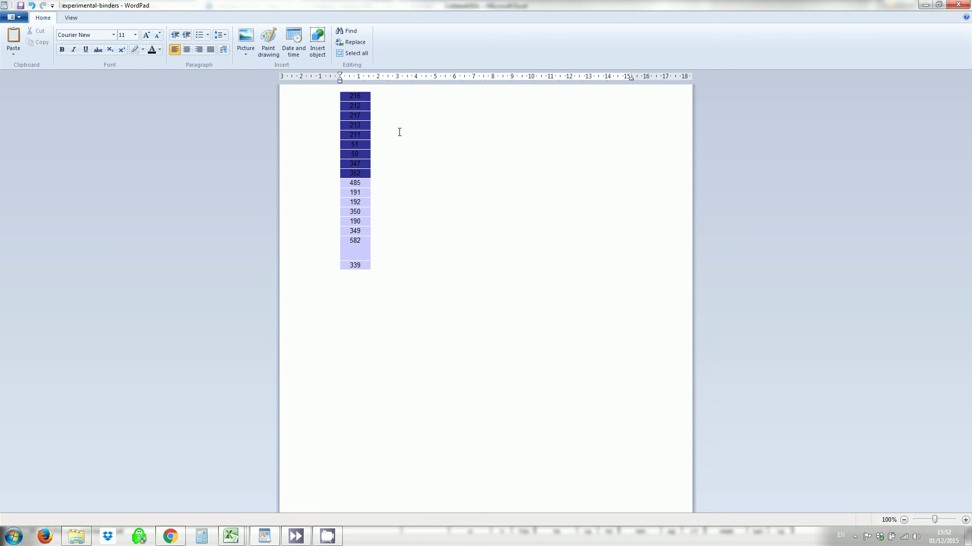
key("ctrl+z")
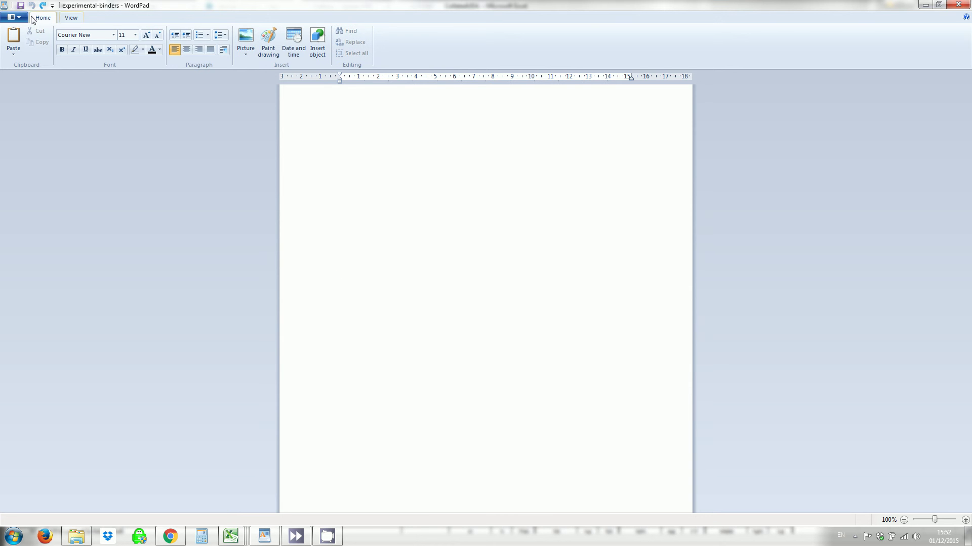
left_click(20, 51)
left_click(20, 76)
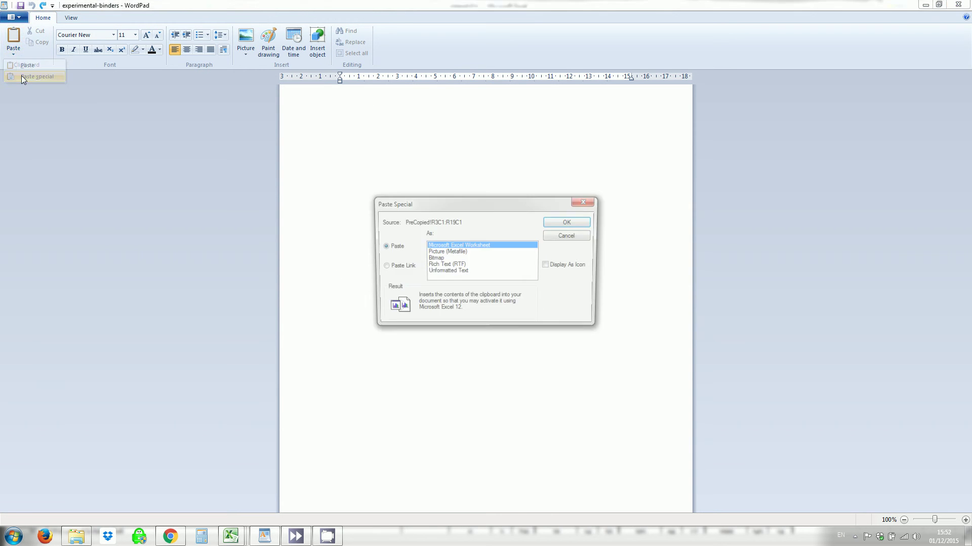
left_click(464, 272)
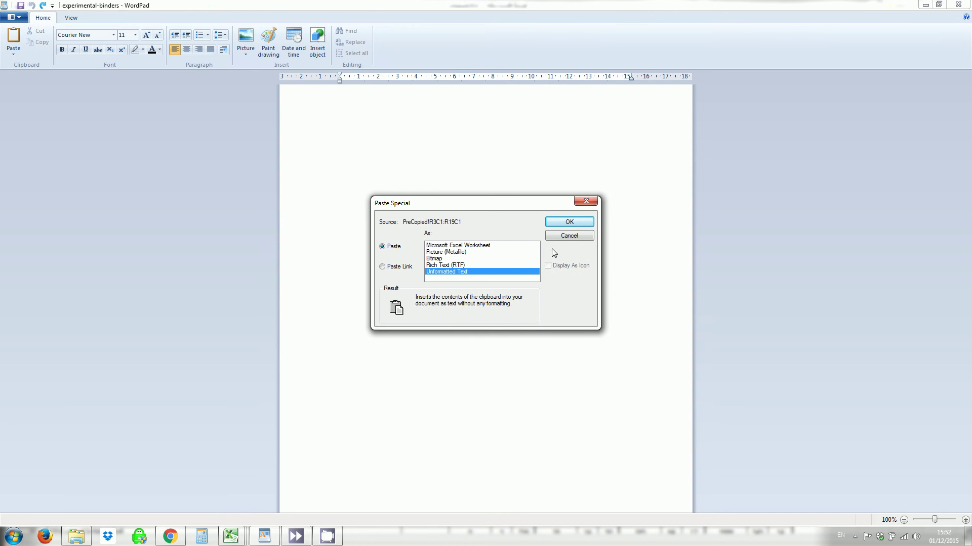
left_click(569, 222)
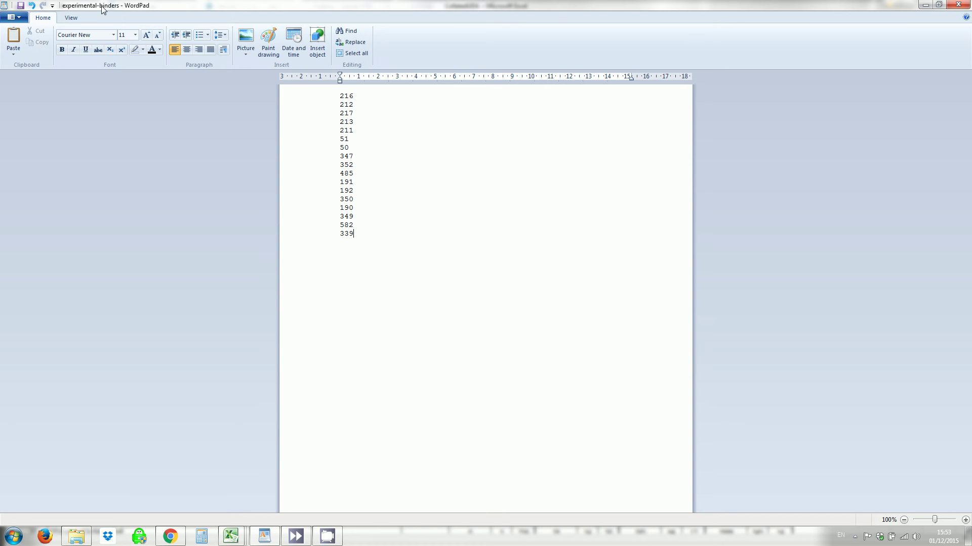
left_click(960, 5)
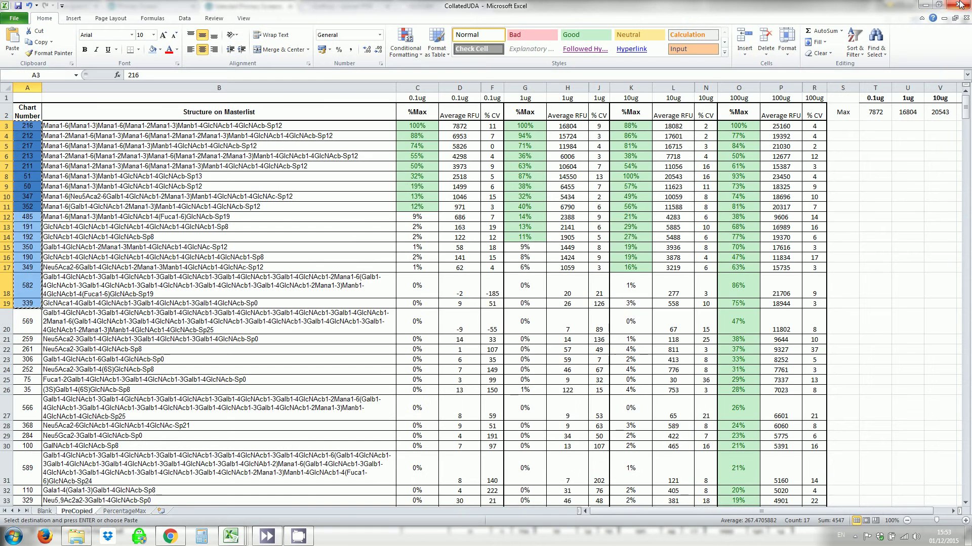
Step: Return to the browser and open the Grafting tool from the GLYCAM home page
left_click(170, 537)
left_click(322, 6)
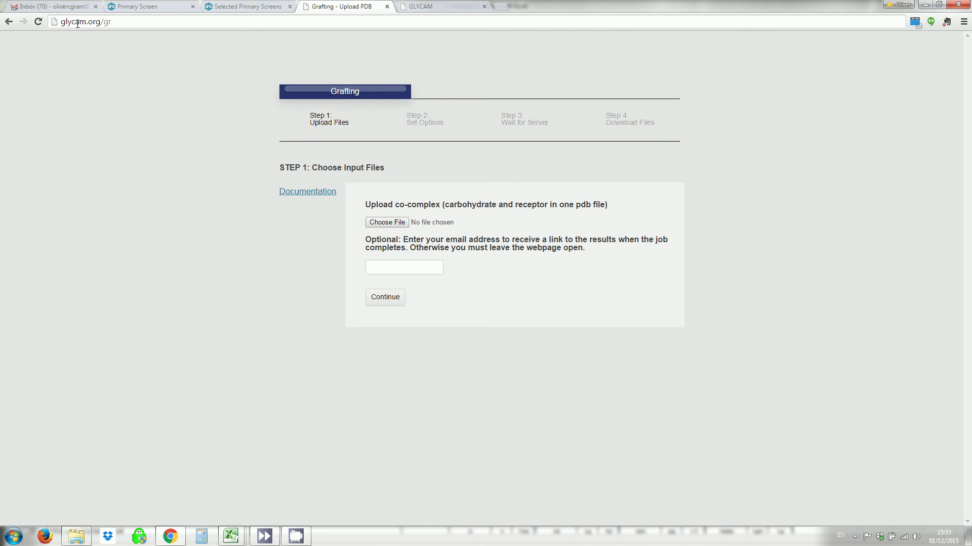
left_click(428, 6)
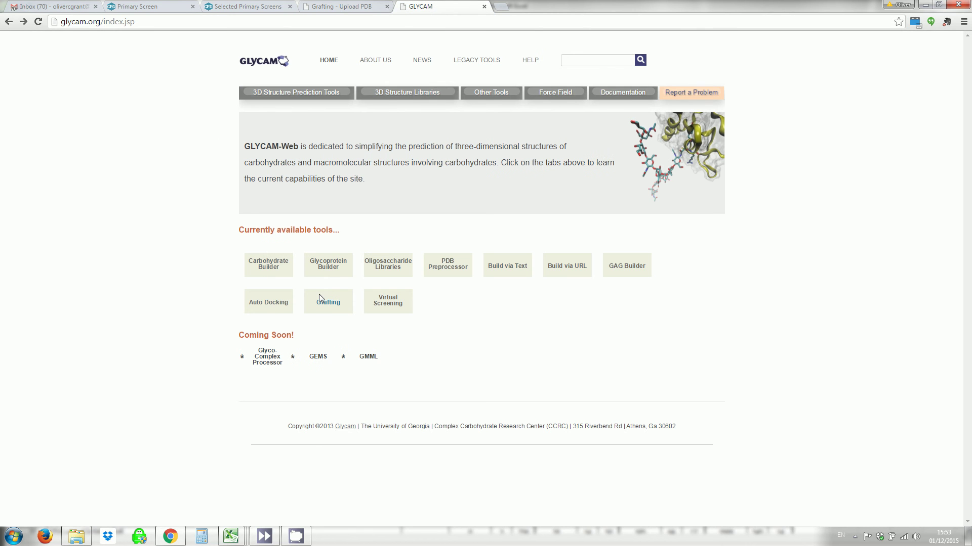
left_click(329, 307)
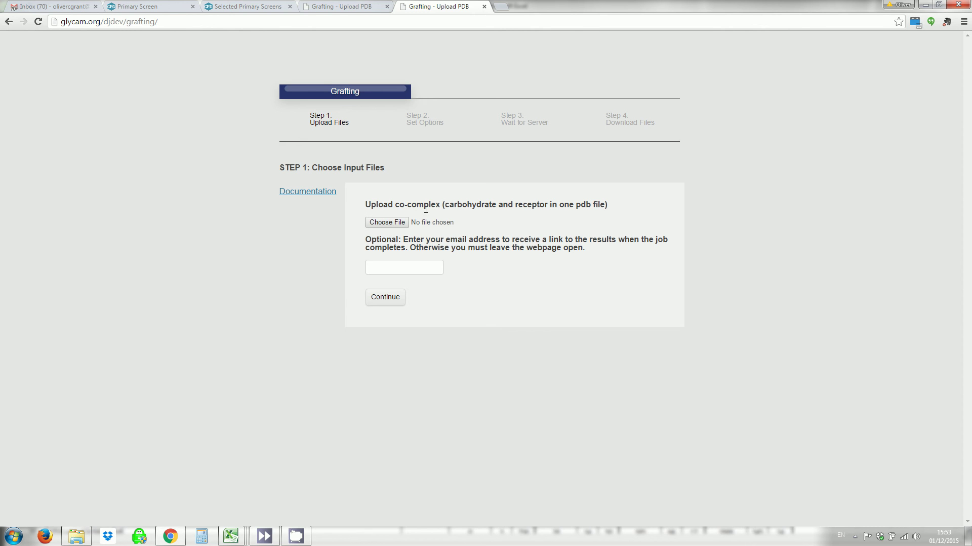
Step: Upload complex.pdb, fill in the notification e-mail address, and continue to Set Options
left_click(404, 222)
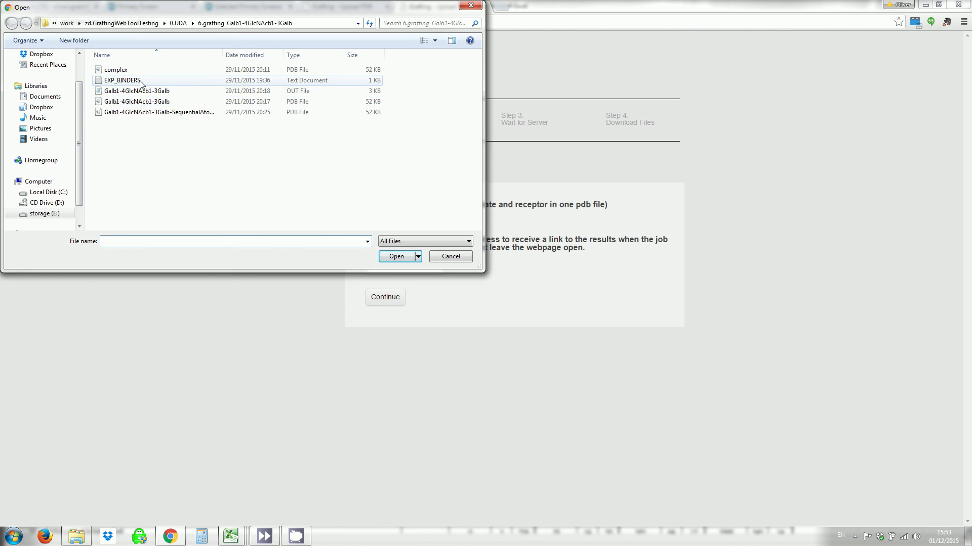
left_click(116, 71)
left_click(401, 257)
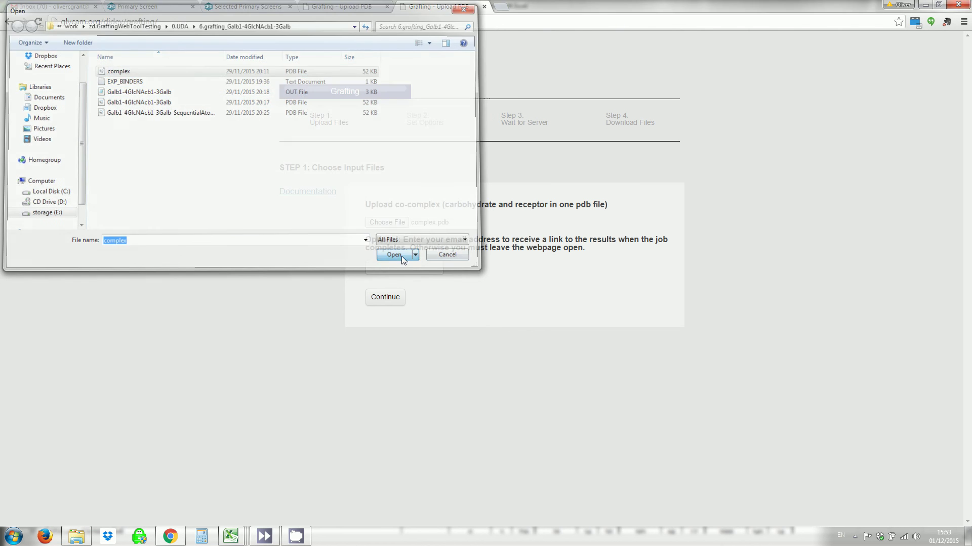
left_click(401, 265)
type("oli")
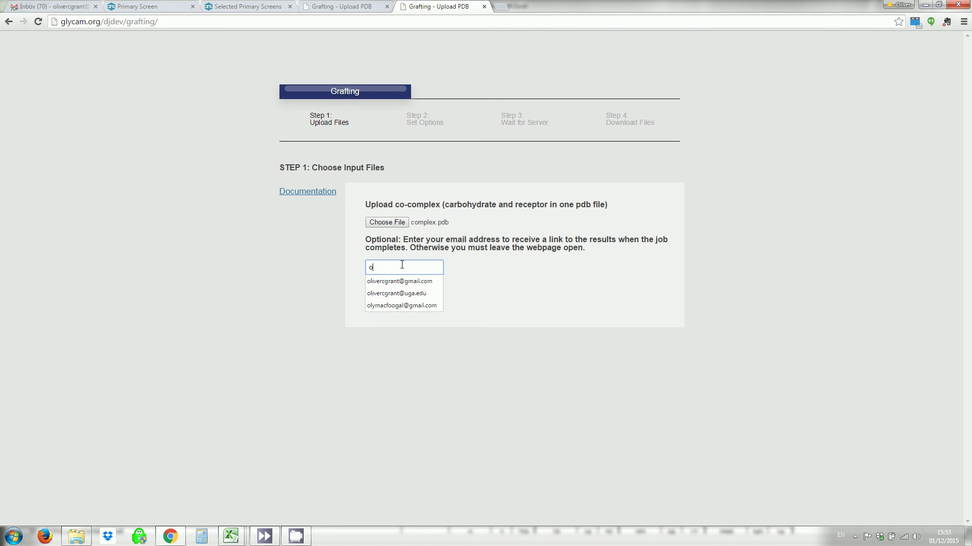
left_click(401, 281)
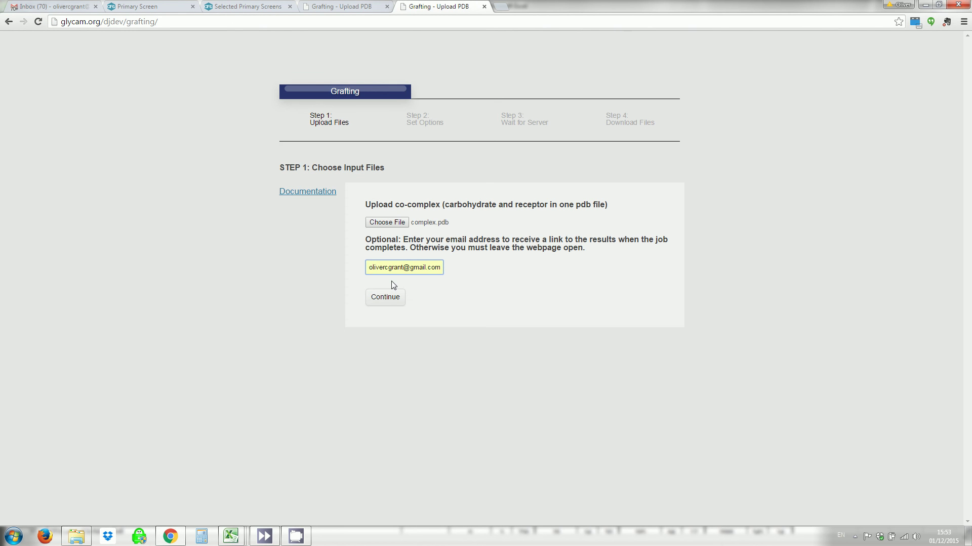
left_click(387, 297)
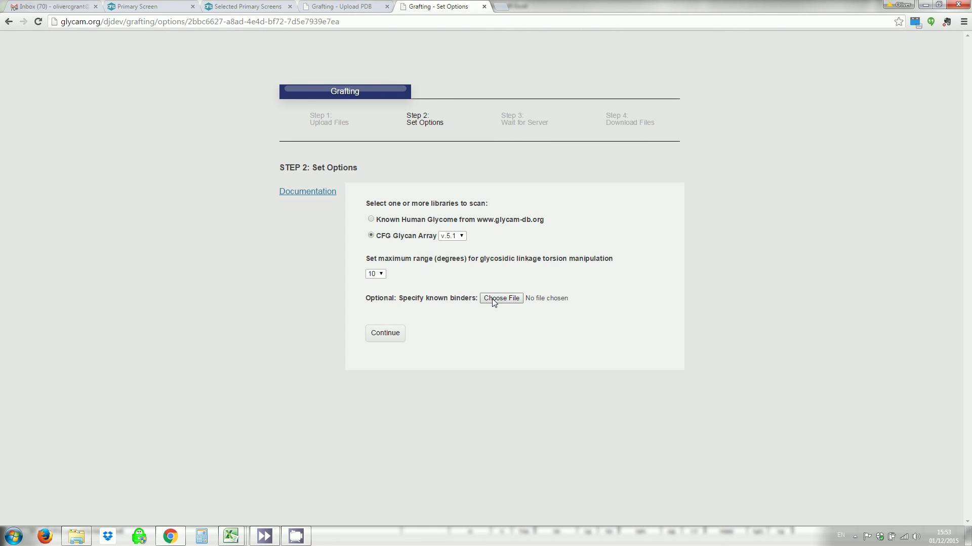
Step: Submit grafting on CFG Glycan Array v.5.0 with ArrayData's experimental-binders file as known binders, then return to Excel
left_click(454, 238)
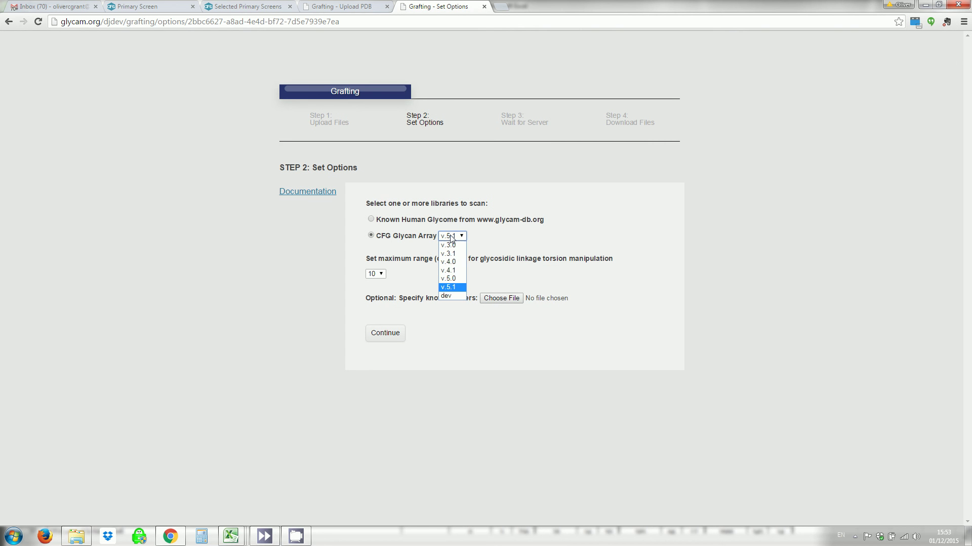
left_click(450, 278)
left_click(488, 297)
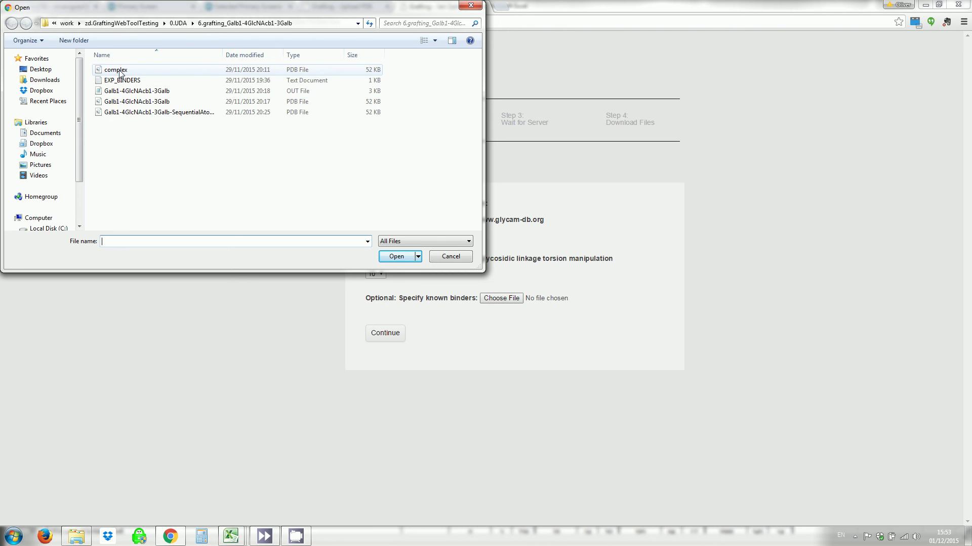
left_click(177, 22)
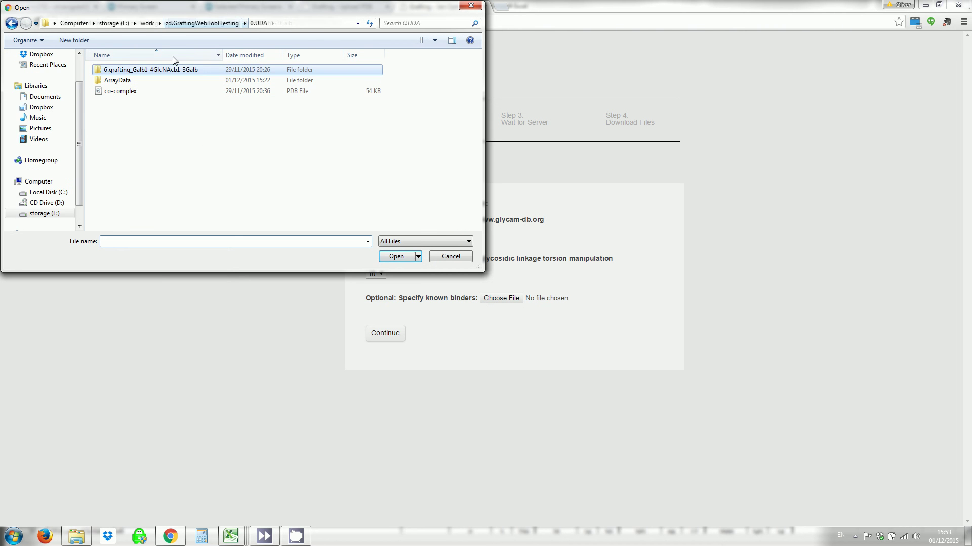
double_click(121, 83)
left_click(123, 82)
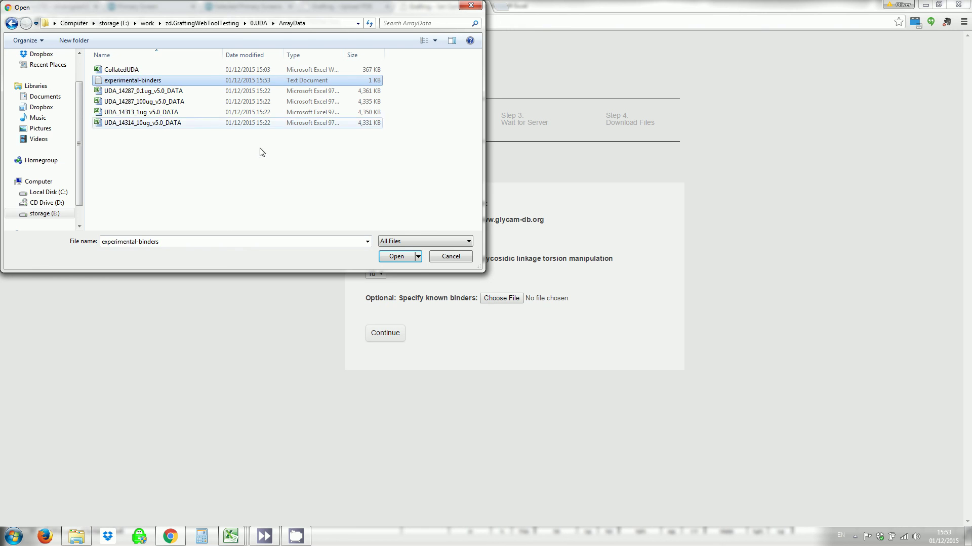
left_click(397, 257)
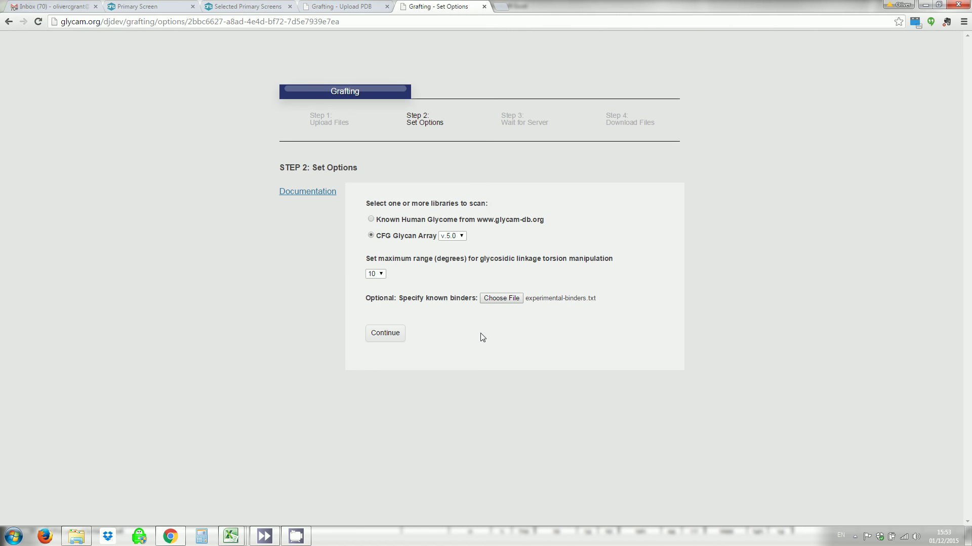
left_click(399, 336)
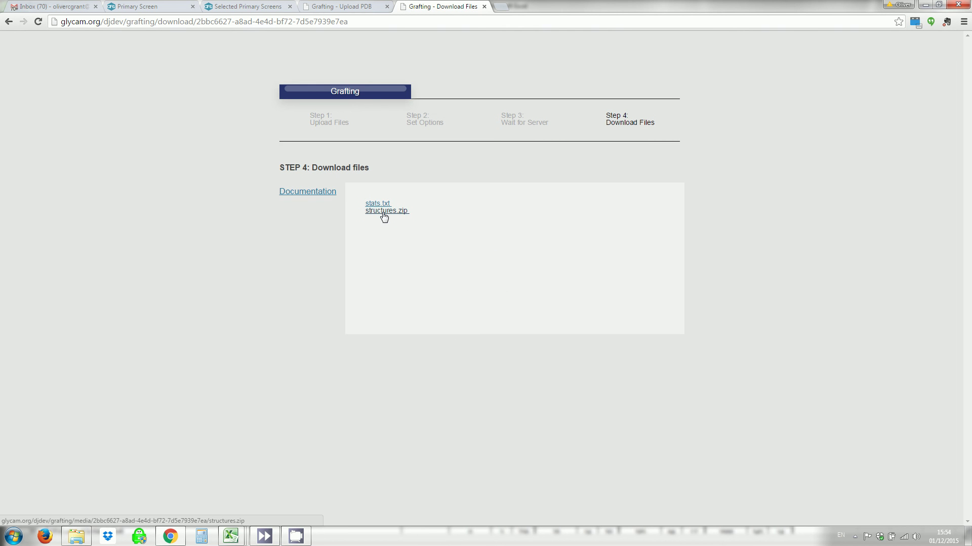
left_click(179, 542)
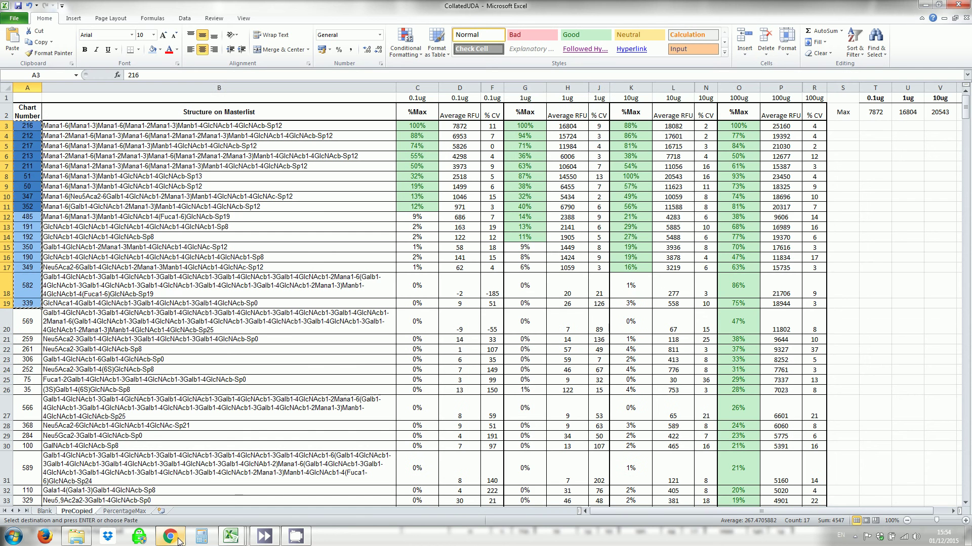
mouse_move(187, 534)
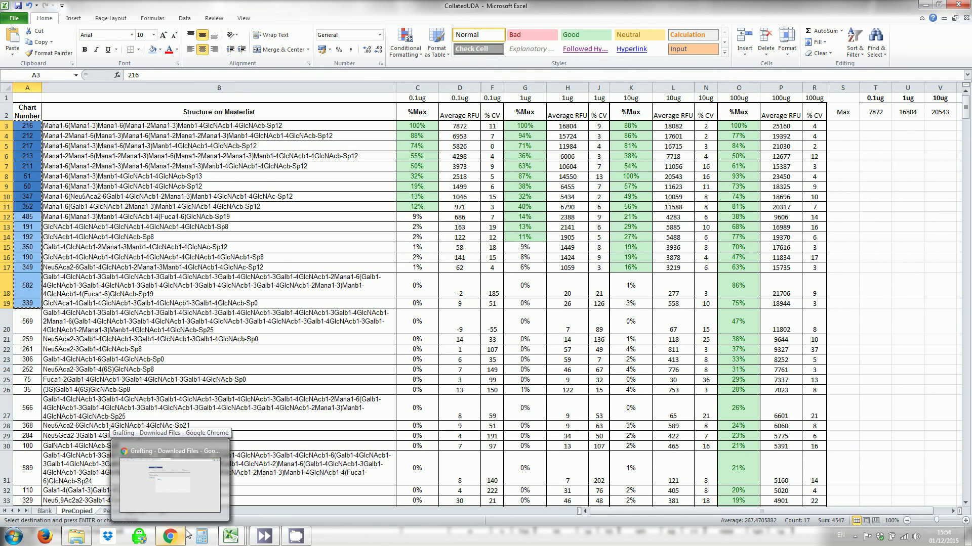